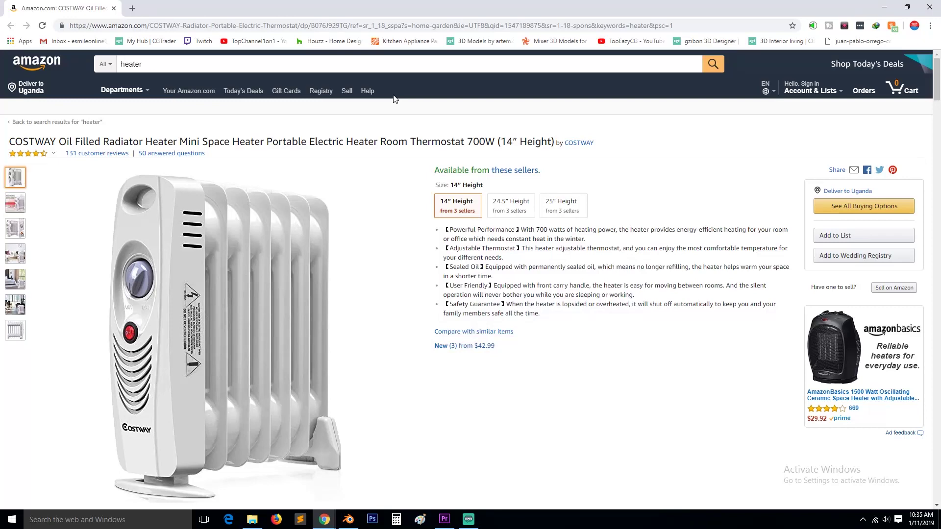
# - Examine the quick-heating product photo and select the web address of the COSTWAY heater's Amazon page
pyautogui.moveTo(15, 202)
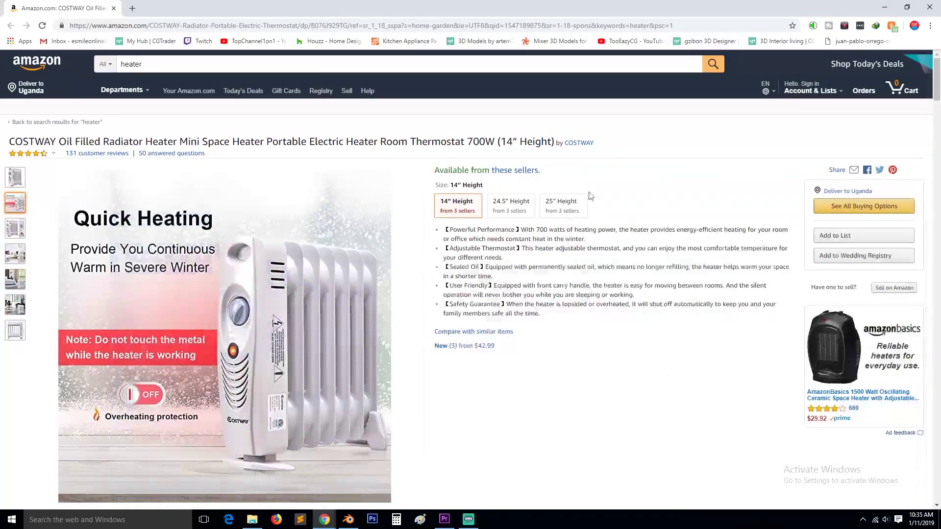
pyautogui.click(890, 8)
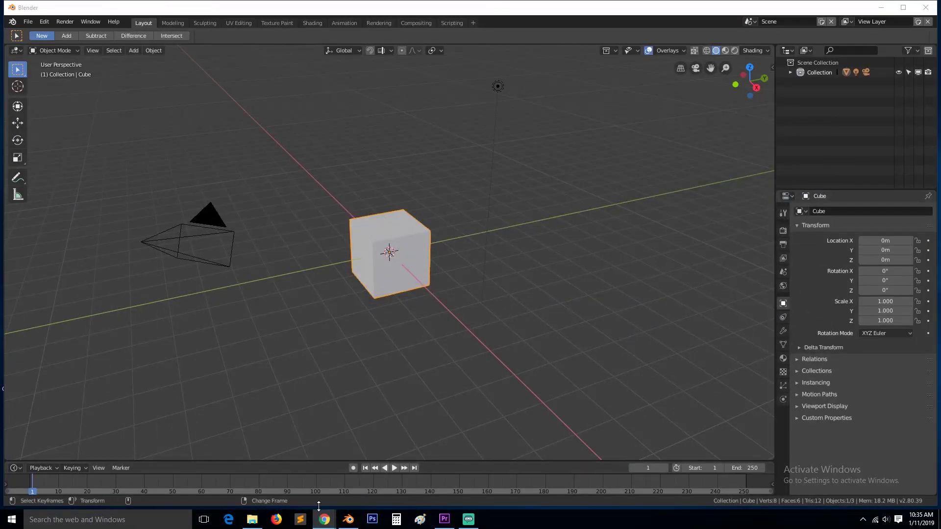
pyautogui.moveTo(330, 507)
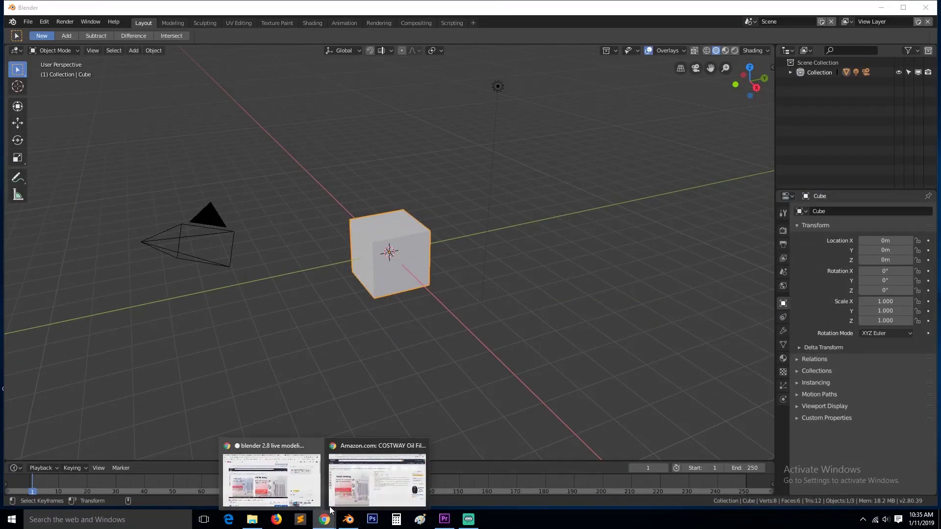
pyautogui.click(363, 487)
pyautogui.moveTo(649, 3); pyautogui.dragTo(755, 64)
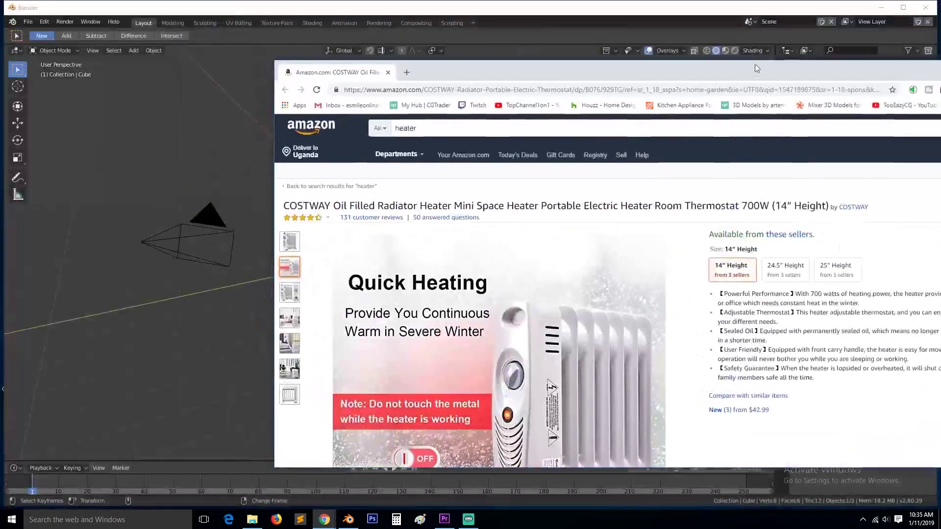
pyautogui.doubleClick(755, 63)
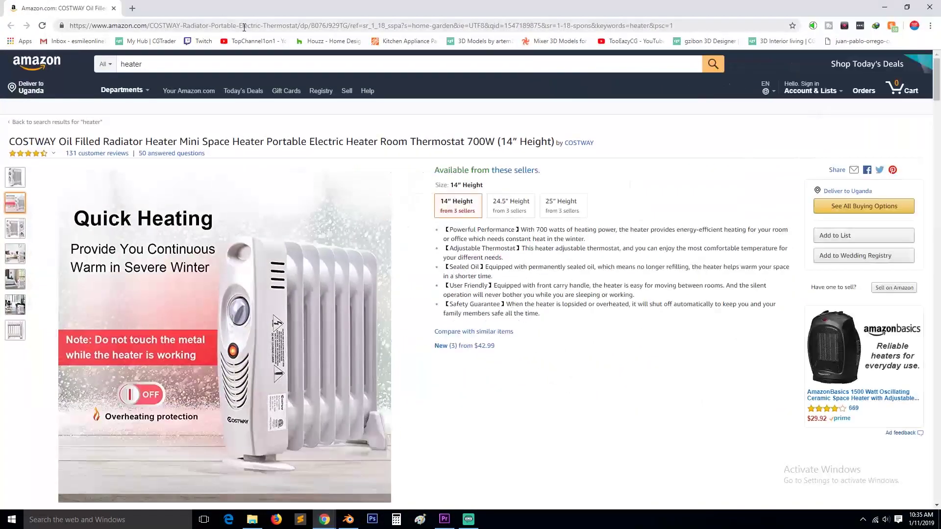
pyautogui.click(246, 28)
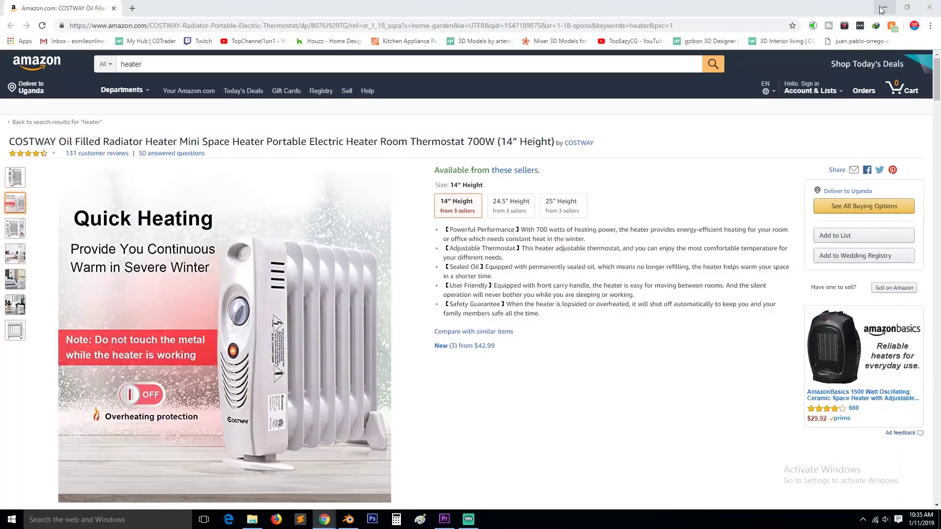
pyautogui.click(882, 10)
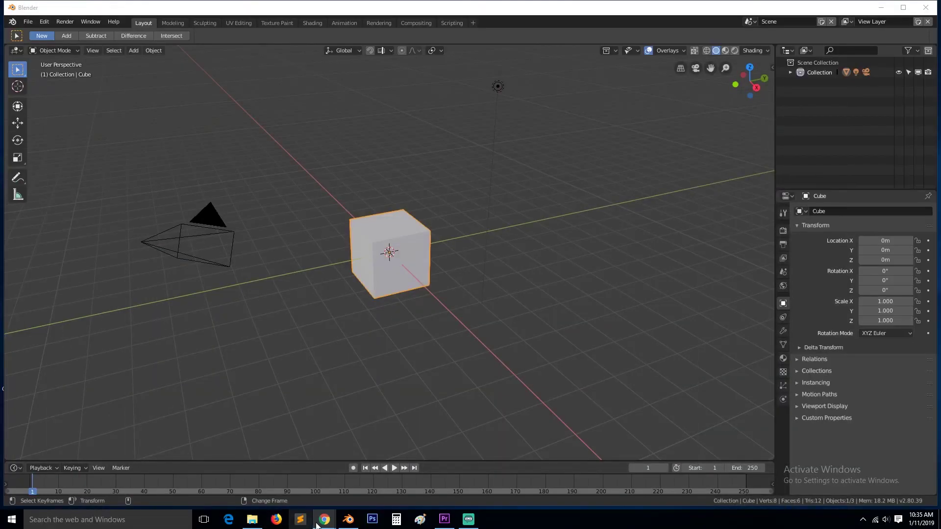
# - Switch back to the Amazon heater page in Chrome and view its main product photo enlarged
pyautogui.moveTo(321, 521)
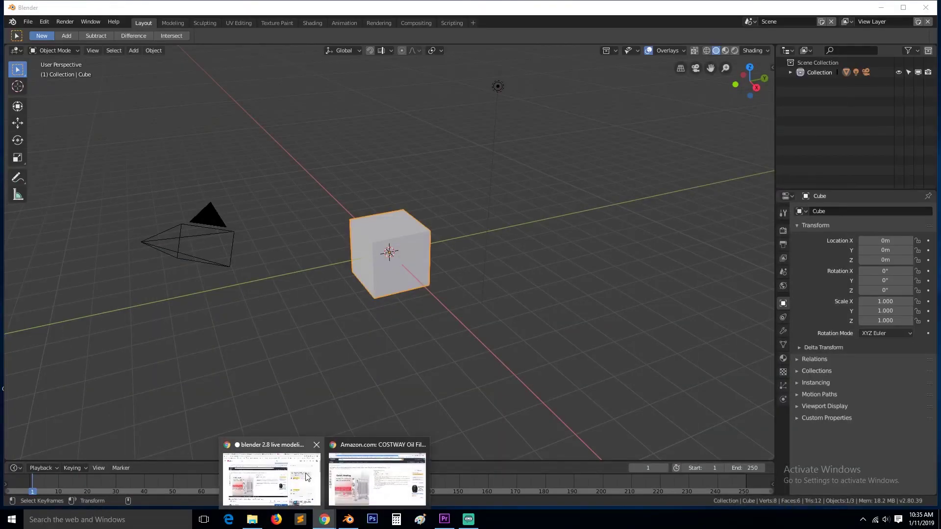
pyautogui.click(378, 478)
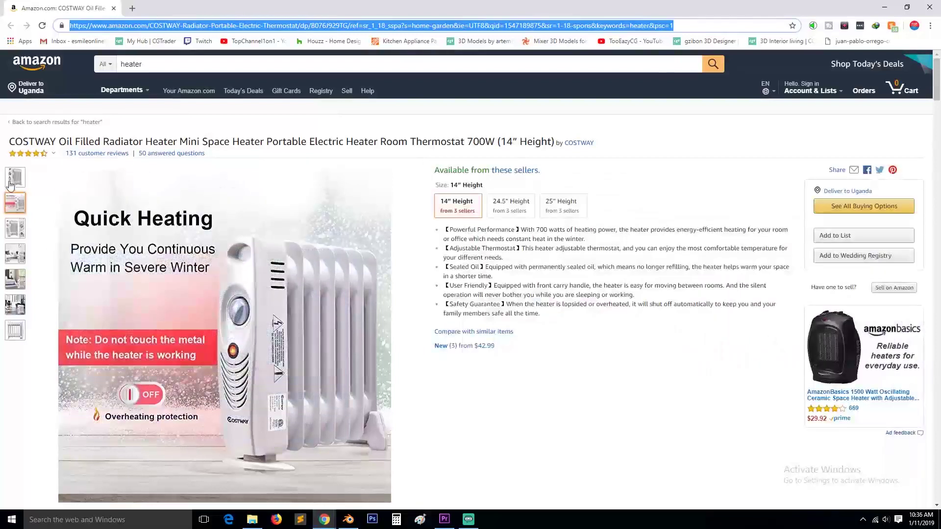
pyautogui.click(15, 178)
pyautogui.click(188, 264)
pyautogui.rightClick(459, 273)
pyautogui.click(495, 291)
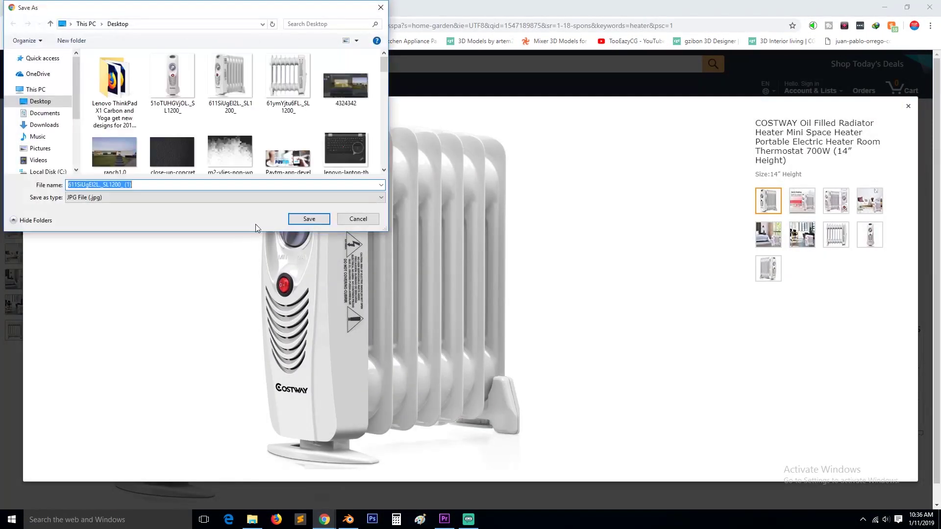
pyautogui.click(357, 218)
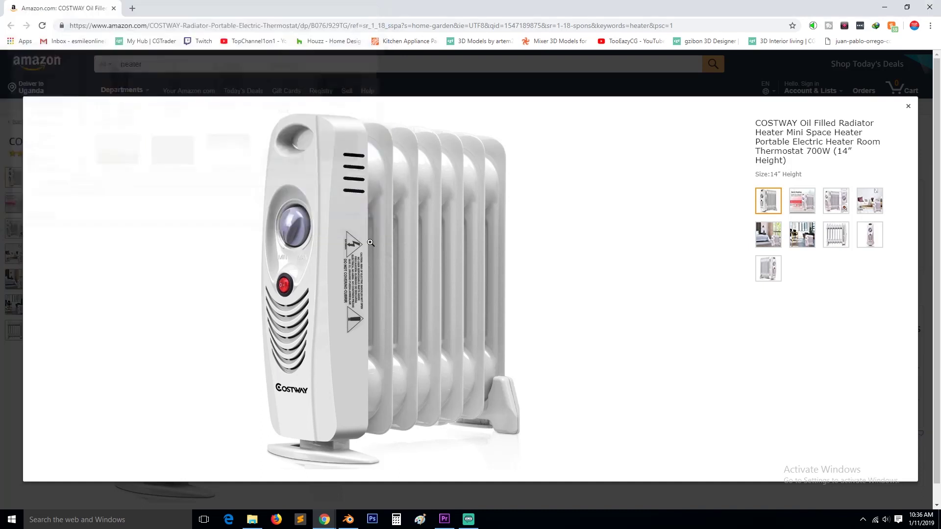
# - Switch from the browser to Blender and delete the default cube
pyautogui.click(885, 7)
pyautogui.click(885, 6)
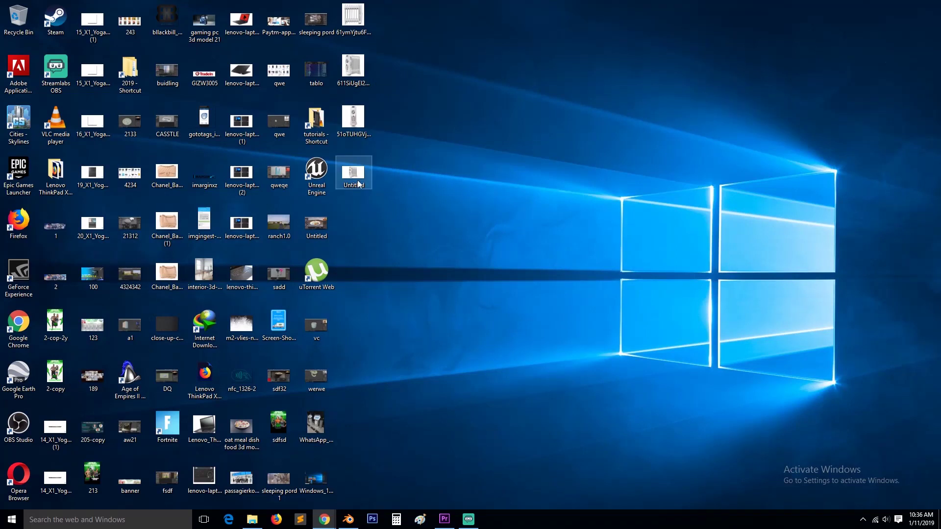
pyautogui.moveTo(354, 68); pyautogui.dragTo(387, 363)
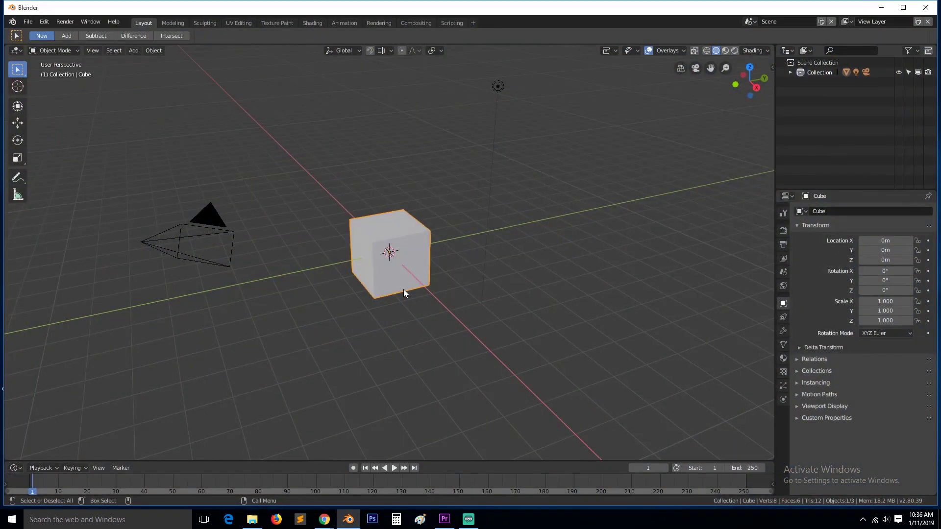
pyautogui.press('Delete')
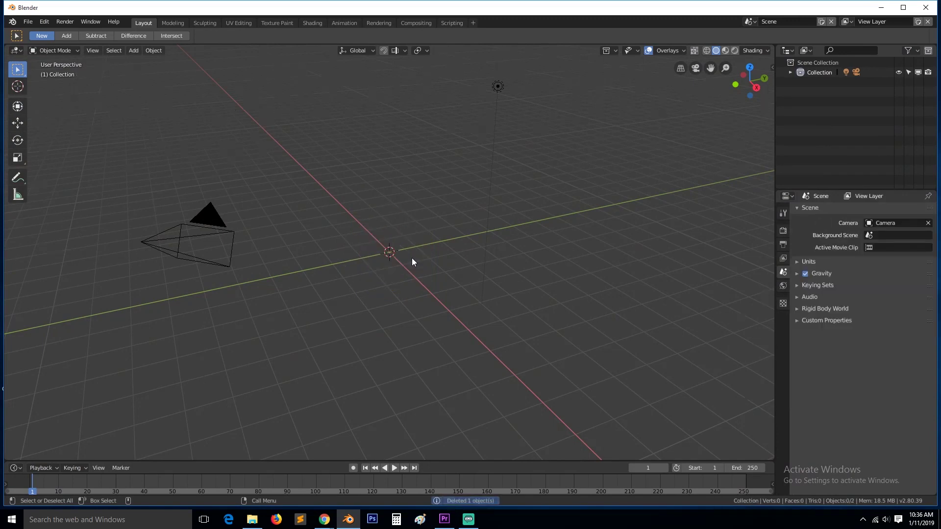
# - Import the front, side and angled heater photos from the Desktop folder as reference images in front view, placed beside the origin on the negative X side
pyautogui.press('KP_1')
pyautogui.click(252, 519)
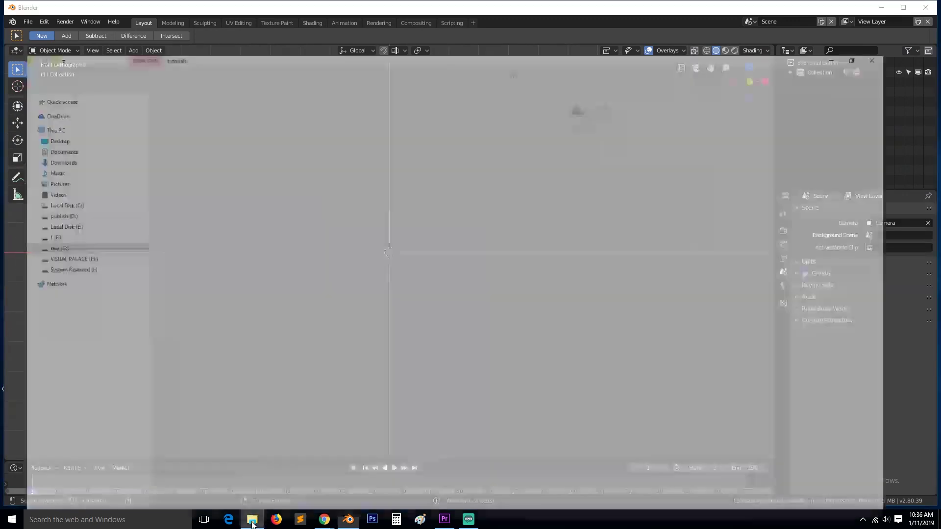
pyautogui.click(35, 93)
pyautogui.doubleClick(221, 5)
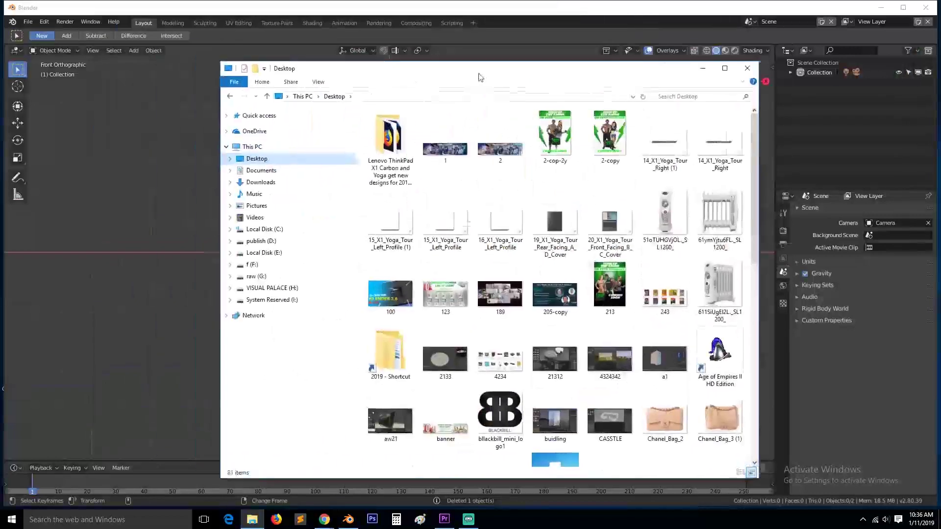
pyautogui.moveTo(768, 199); pyautogui.dragTo(221, 233)
pyautogui.moveTo(785, 195); pyautogui.dragTo(210, 283)
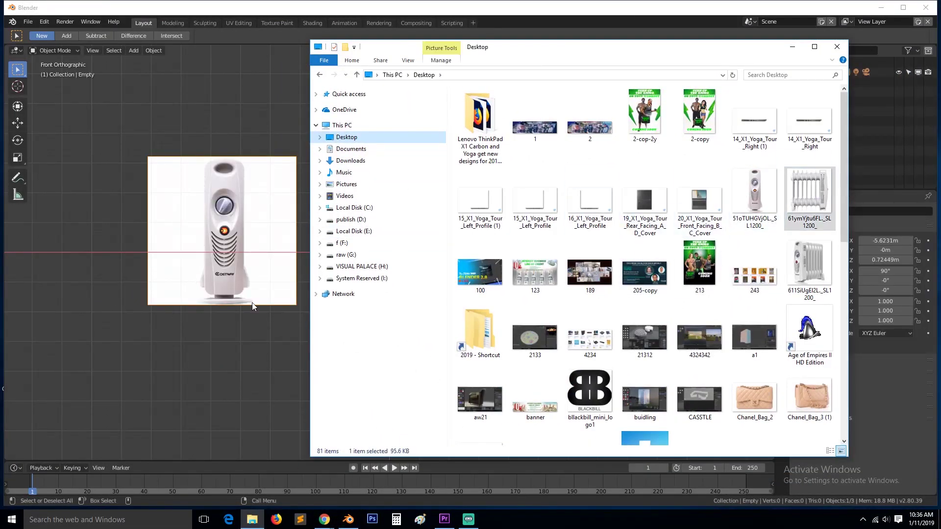
pyautogui.moveTo(254, 306); pyautogui.dragTo(164, 305)
pyautogui.moveTo(809, 268); pyautogui.dragTo(194, 211)
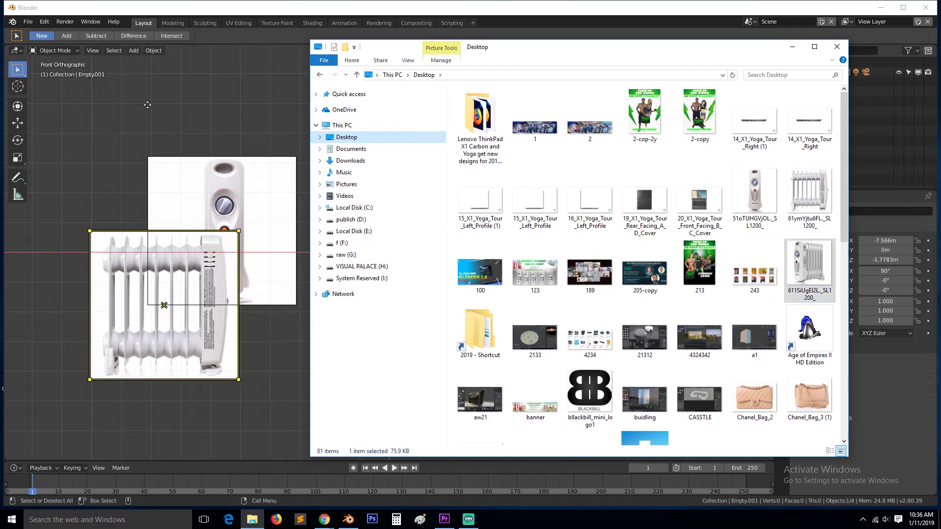
pyautogui.moveTo(148, 105); pyautogui.dragTo(147, 105)
pyautogui.click(793, 46)
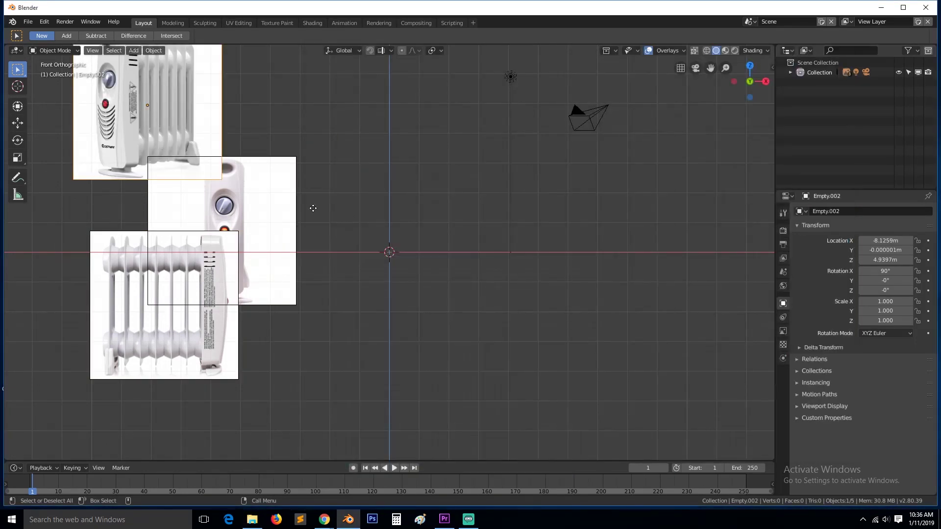
pyautogui.hotkey('alt', 'Tab')
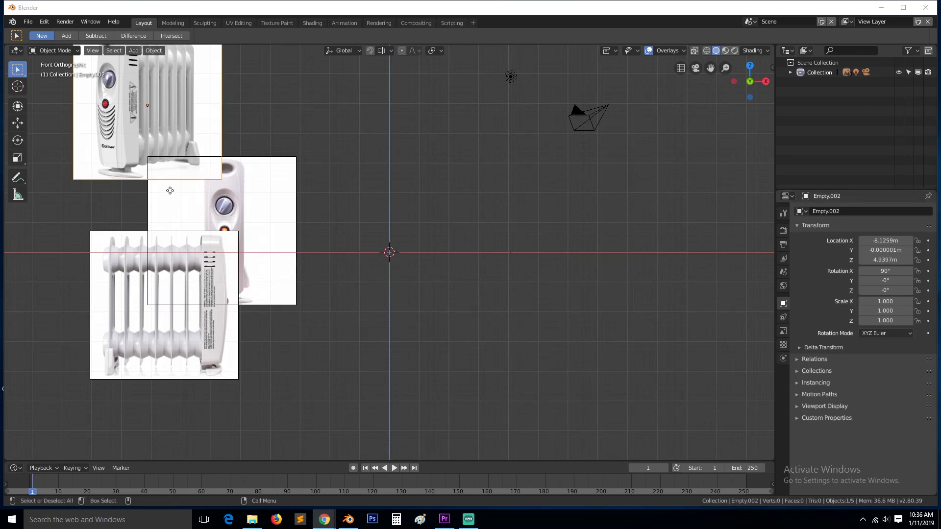
pyautogui.click(229, 194)
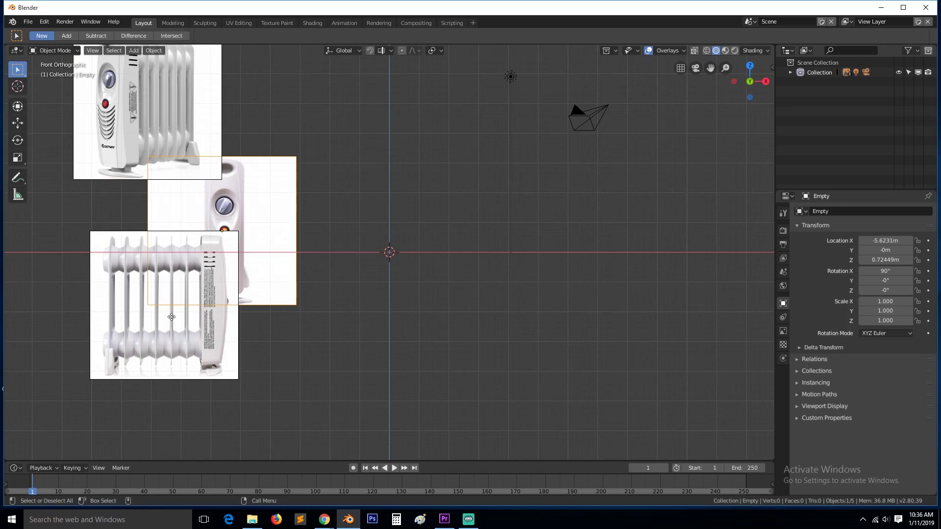
pyautogui.click(146, 116)
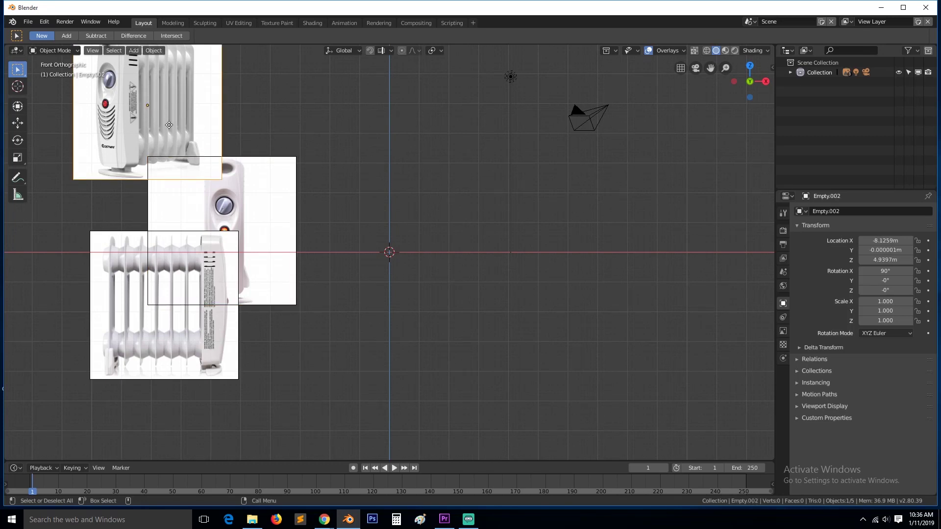
# - Turn the Outliner area above the object properties into an Image Editor
pyautogui.click(786, 51)
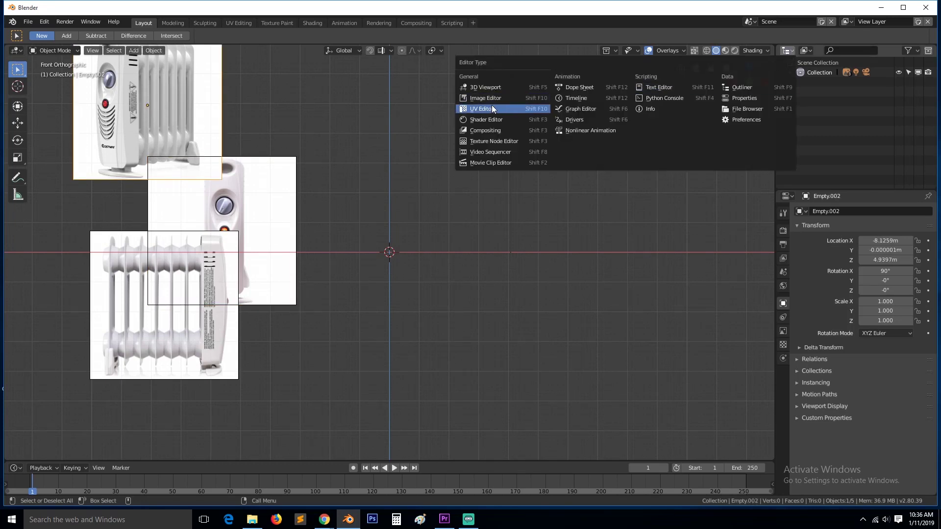
pyautogui.click(516, 99)
pyautogui.click(787, 51)
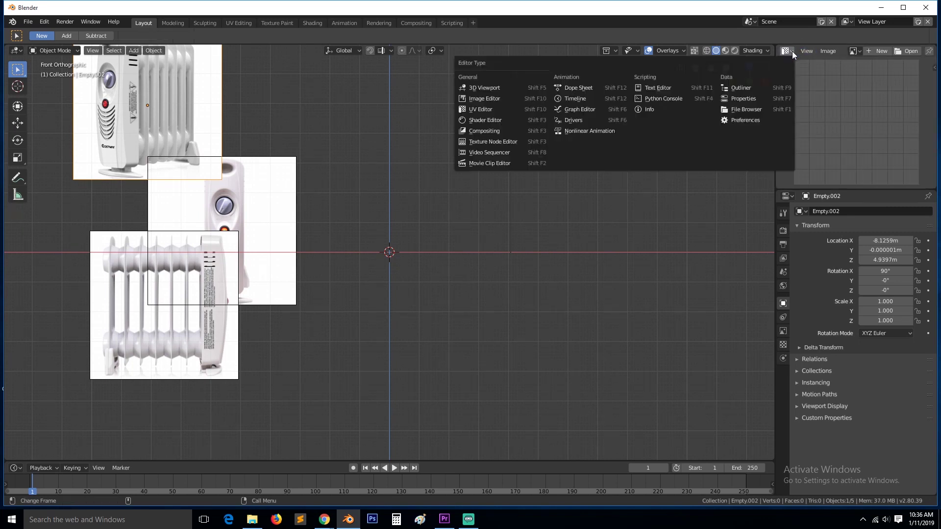
pyautogui.click(504, 100)
# - Display the angled heater photo 611SiUgEI2L in the Image Editor and make that editor area taller
pyautogui.click(889, 51)
pyautogui.click(829, 76)
pyautogui.scroll(-5, 844, 147)
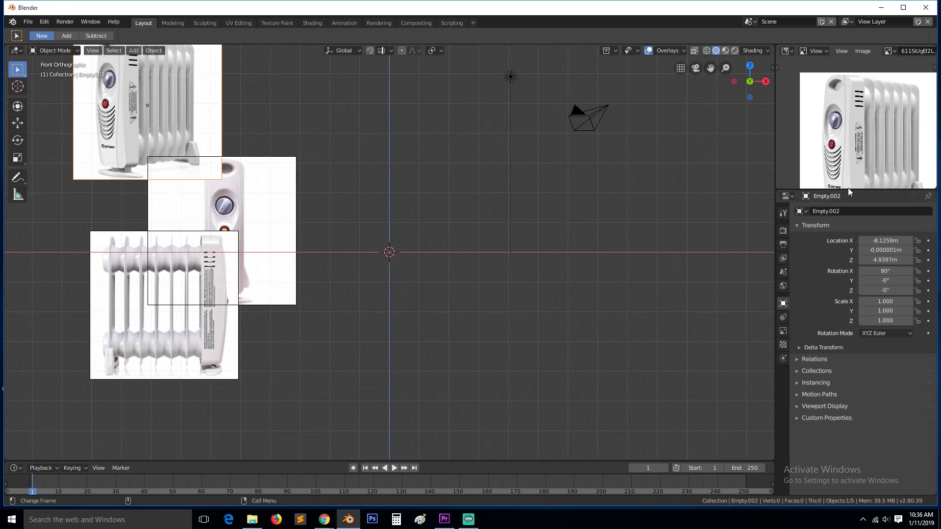
pyautogui.moveTo(848, 192); pyautogui.dragTo(857, 263)
# - Switch to Streamlabs OBS, lower Desktop Audio to -51.0 dB and set the system speaker volume to 0, returning to Blender
pyautogui.hotkey('alt', 'Tab')
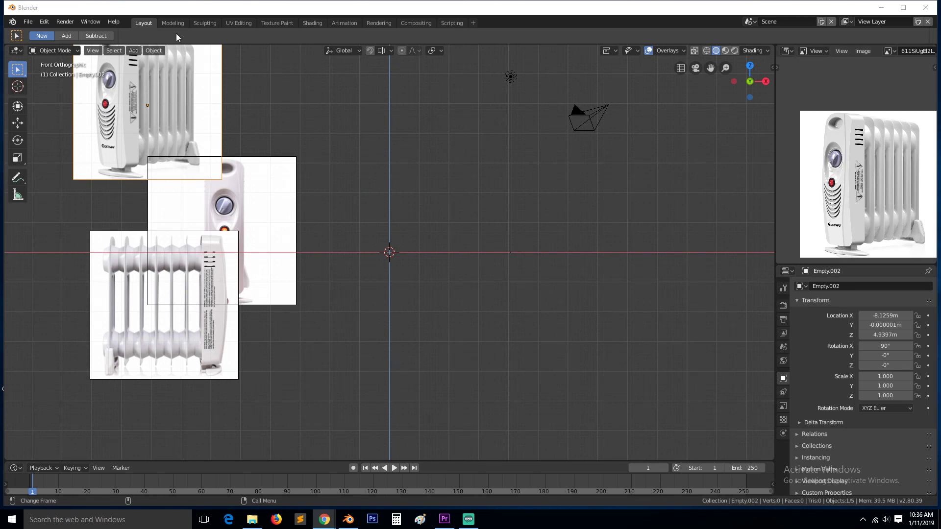
pyautogui.click(468, 520)
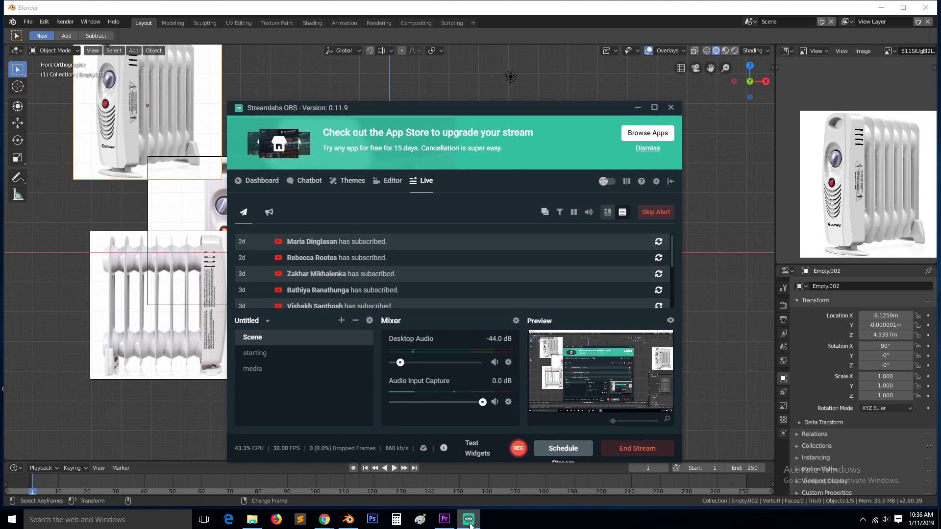
pyautogui.moveTo(401, 363); pyautogui.dragTo(396, 363)
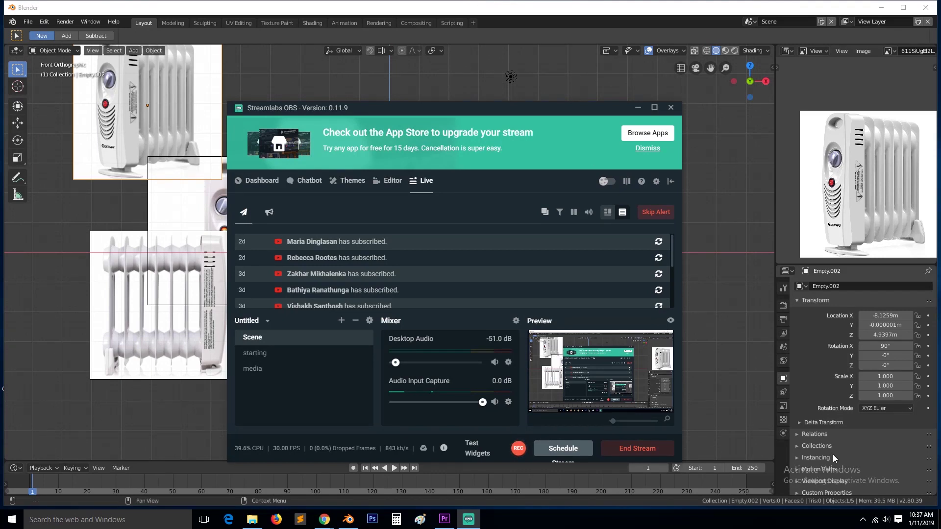
pyautogui.click(886, 523)
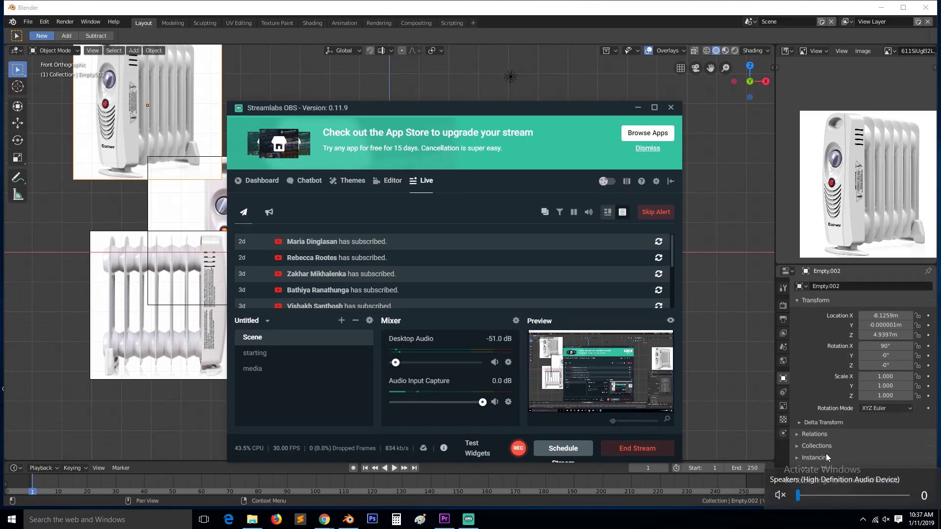
pyautogui.click(706, 353)
pyautogui.click(709, 352)
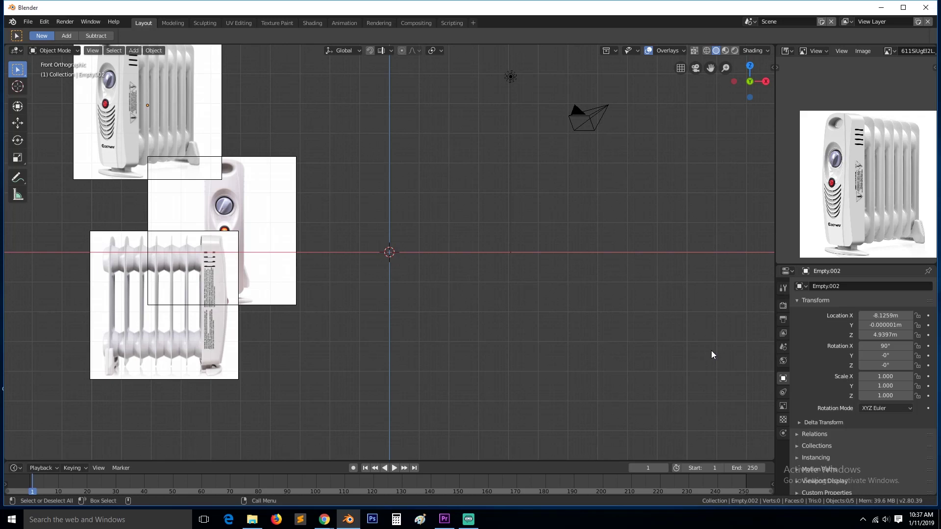
# - Move the front-view heater image onto the vertical axis near the origin, at about X -0.07 m and Z 0.38 m
pyautogui.moveTo(258, 214); pyautogui.dragTo(425, 222)
pyautogui.scroll(1, 425, 244)
pyautogui.scroll(4, 425, 244)
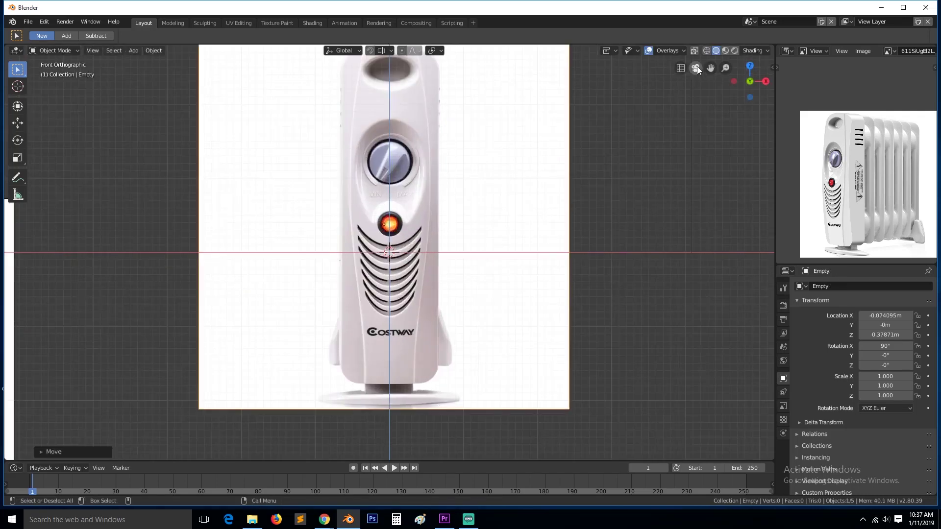
pyautogui.moveTo(710, 68); pyautogui.dragTo(711, 96)
pyautogui.scroll(3, 631, 154)
pyautogui.scroll(-2, 628, 158)
pyautogui.scroll(-4, 629, 156)
# - Clear the locations of the side-view and front-view heater images so that both sit at the world origin
pyautogui.click(138, 313)
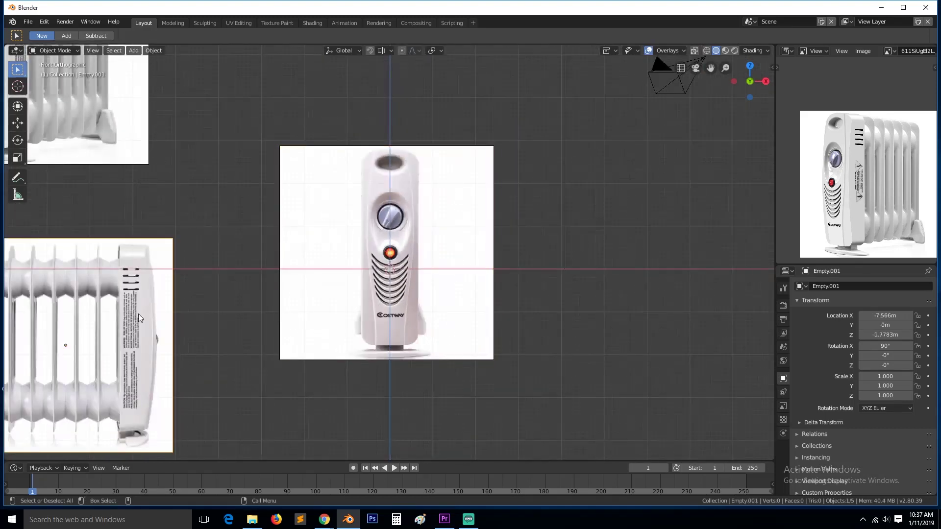
pyautogui.press('g')
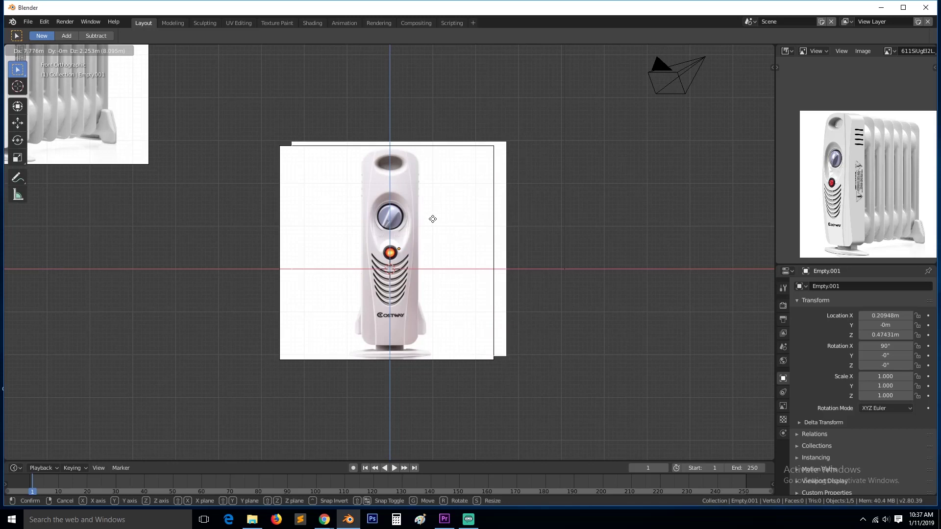
pyautogui.click(307, 237)
pyautogui.hotkey('alt', 'g')
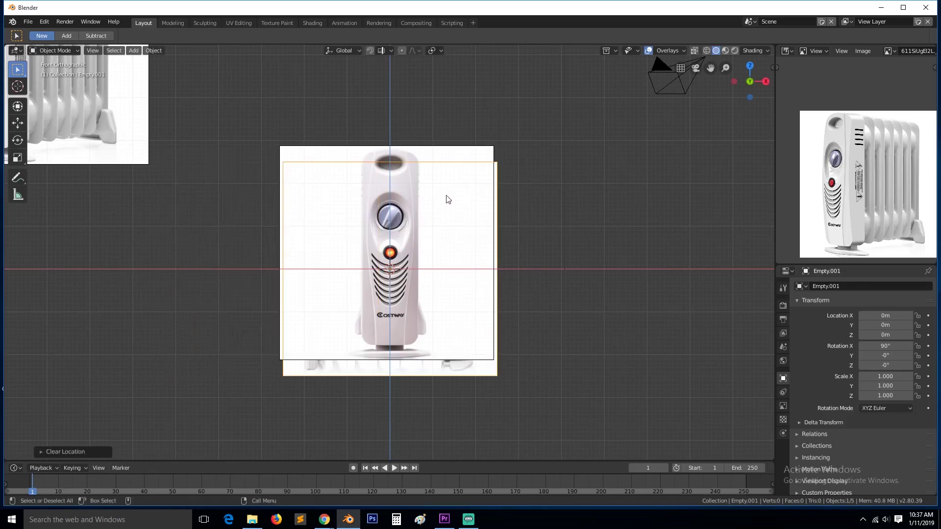
pyautogui.click(468, 154)
pyautogui.hotkey('alt', 'g')
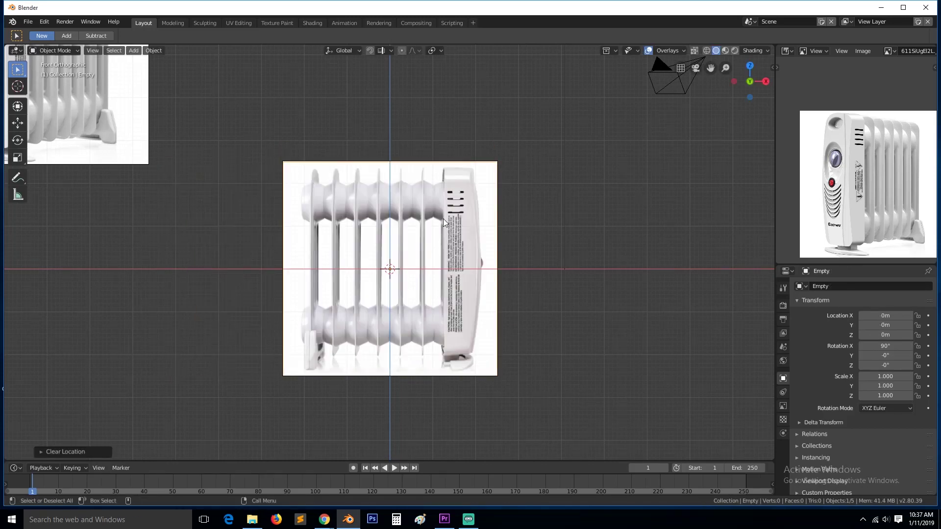
# - Rotate the side-view heater image 90° about the global Z axis
pyautogui.click(488, 208)
pyautogui.write('rz9')
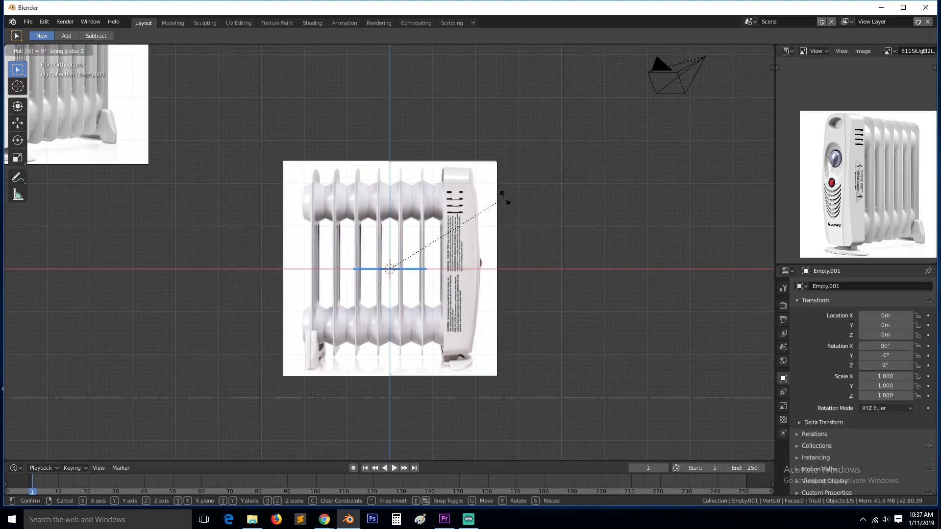
pyautogui.write('0')
pyautogui.press('Return')
pyautogui.moveTo(503, 198); pyautogui.dragTo(406, 222, button='middle')
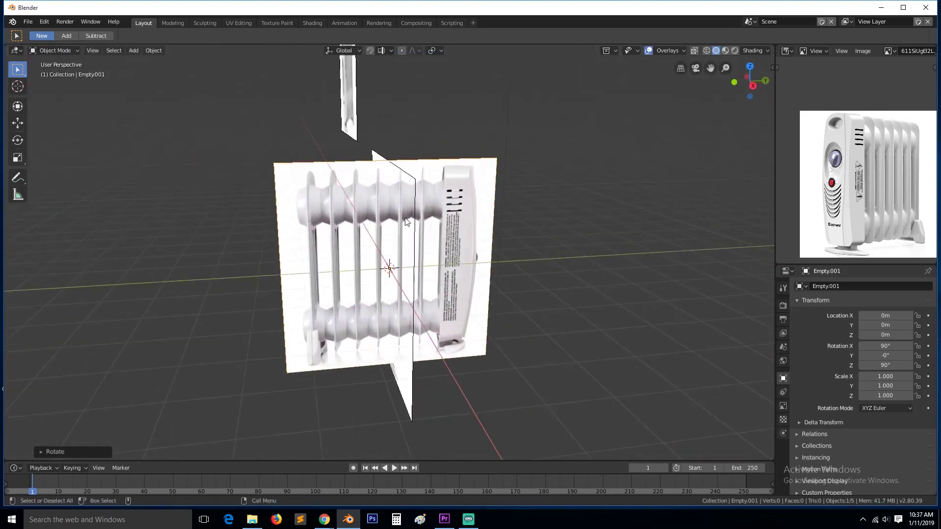
# - Rotate the side-view heater image another 180° about Z and check both images from the front and right views
pyautogui.write('rz180')
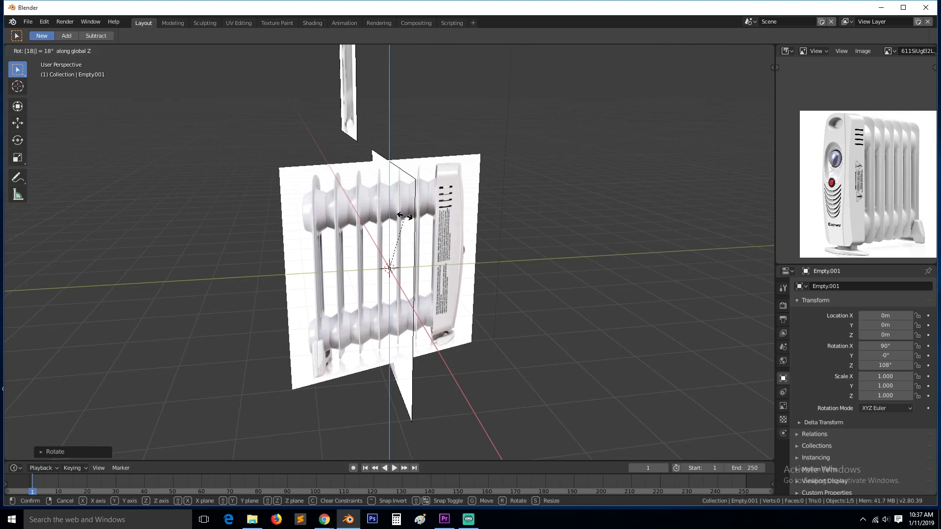
pyautogui.press('Return')
pyautogui.moveTo(485, 215)
pyautogui.mouseDown(button='middle')
pyautogui.moveTo(516, 211)
pyautogui.moveTo(416, 195)
pyautogui.moveTo(497, 195)
pyautogui.moveTo(487, 207)
pyautogui.mouseUp(button='middle')
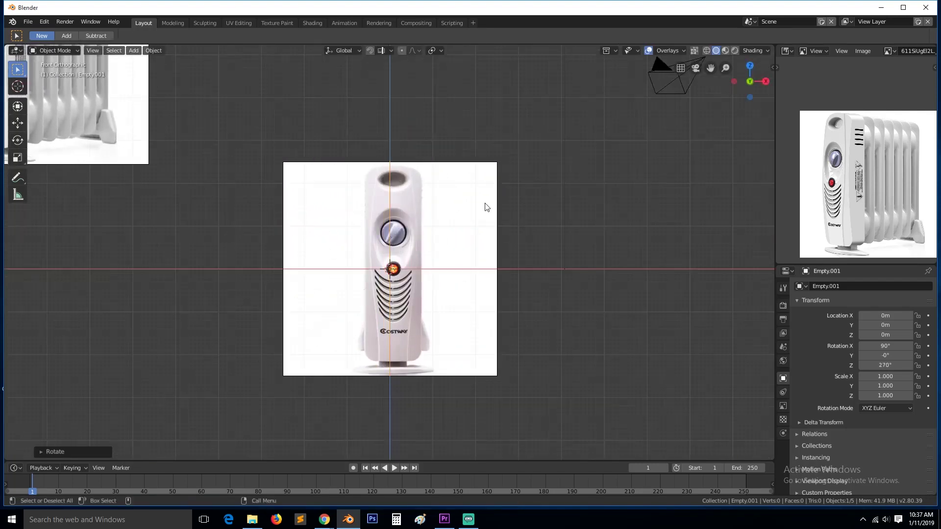
pyautogui.press('KP_3')
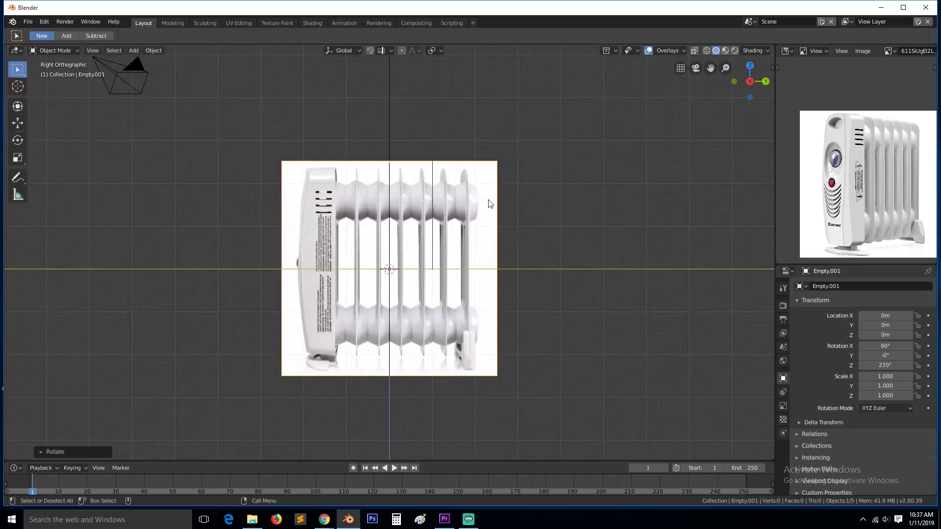
pyautogui.press('KP_1')
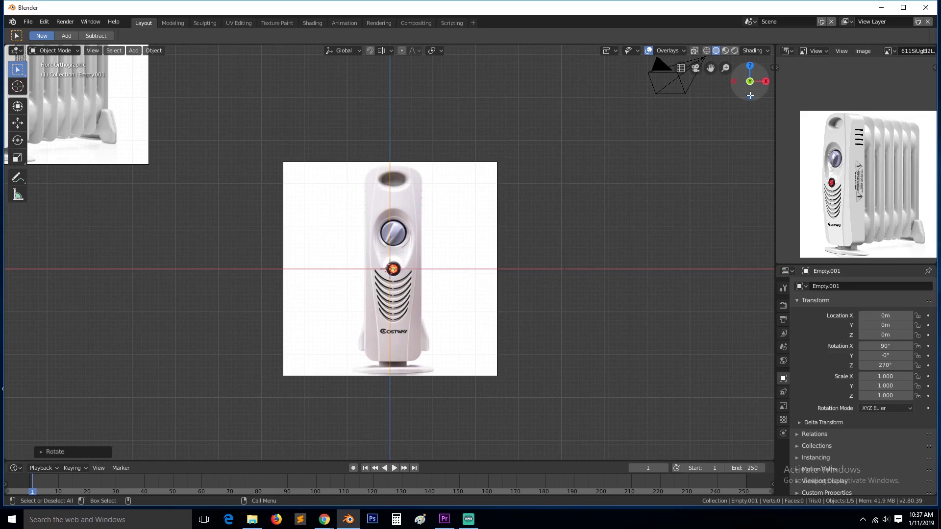
# - Turn on the on-screen display of pressed keys in the 3D viewport and deselect all objects
pyautogui.press('n')
pyautogui.click(770, 88)
pyautogui.click(735, 78)
pyautogui.press('n')
pyautogui.scroll(5, 413, 262)
pyautogui.scroll(-4, 413, 262)
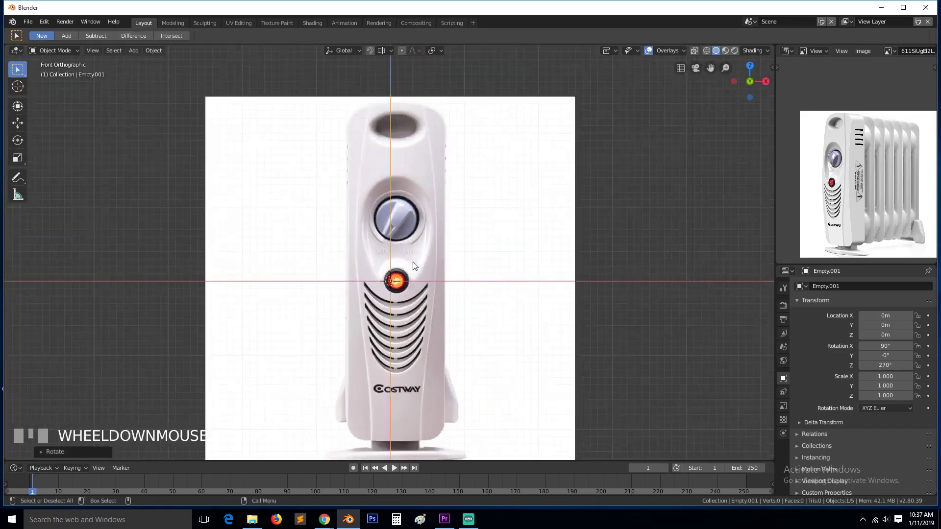
pyautogui.scroll(4, 413, 261)
pyautogui.scroll(-3, 413, 255)
pyautogui.press('a')
pyautogui.click(468, 519)
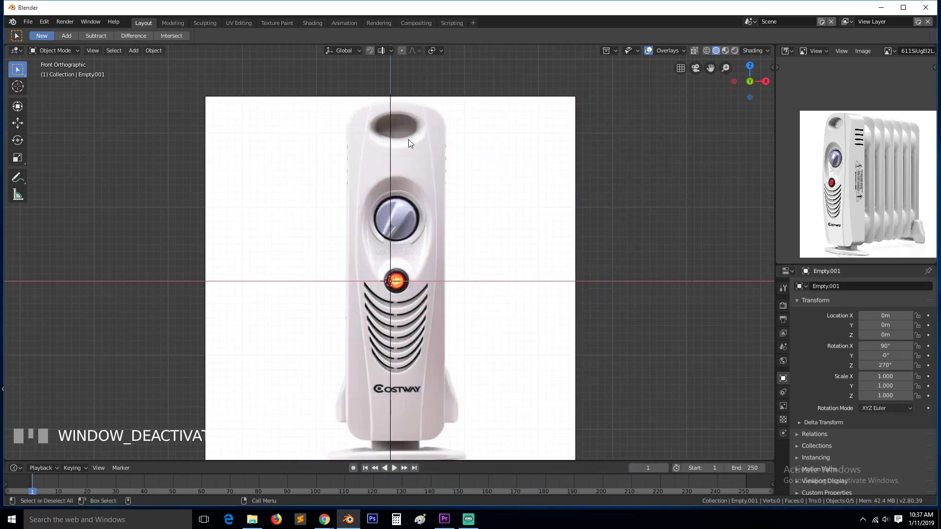
# - Add a mesh plane at the origin, rotate it 90° about X and scale it down to about 0.635
pyautogui.hotkey('shift', 'a')
pyautogui.moveTo(399, 142)
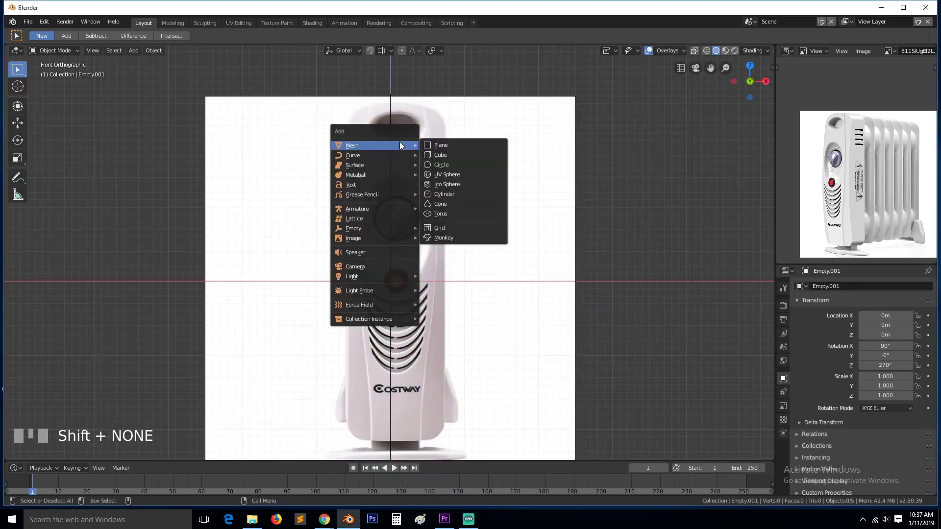
pyautogui.click(454, 146)
pyautogui.write('rx90')
pyautogui.click(485, 338)
pyautogui.press('s')
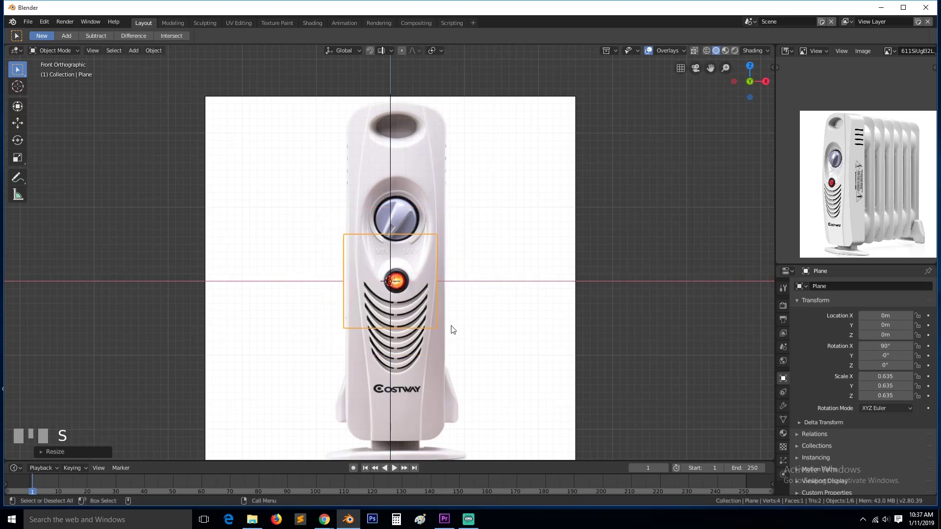
pyautogui.click(449, 330)
# - Move the plane slightly in front of the front-view image along Y, to about Y -0.004 m
pyautogui.press('`')
pyautogui.press('g')
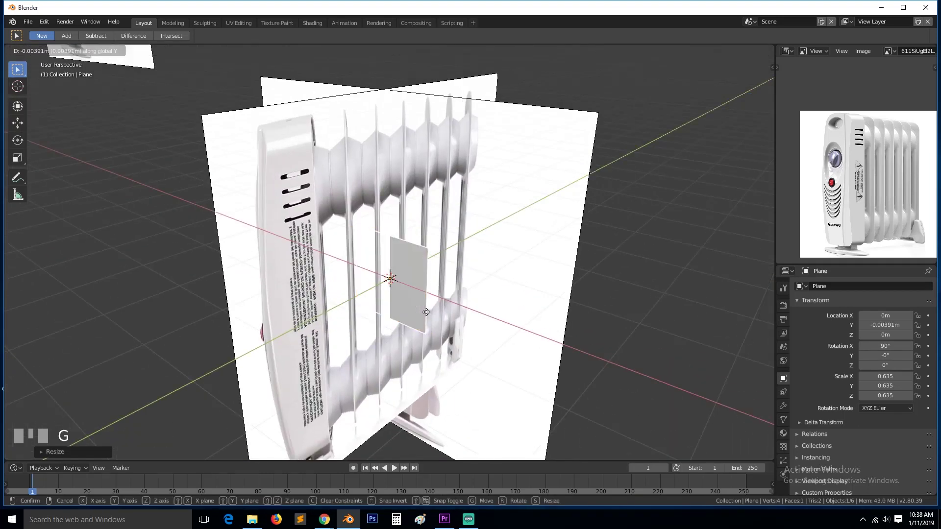
pyautogui.click(427, 314)
pyautogui.press('KP_1')
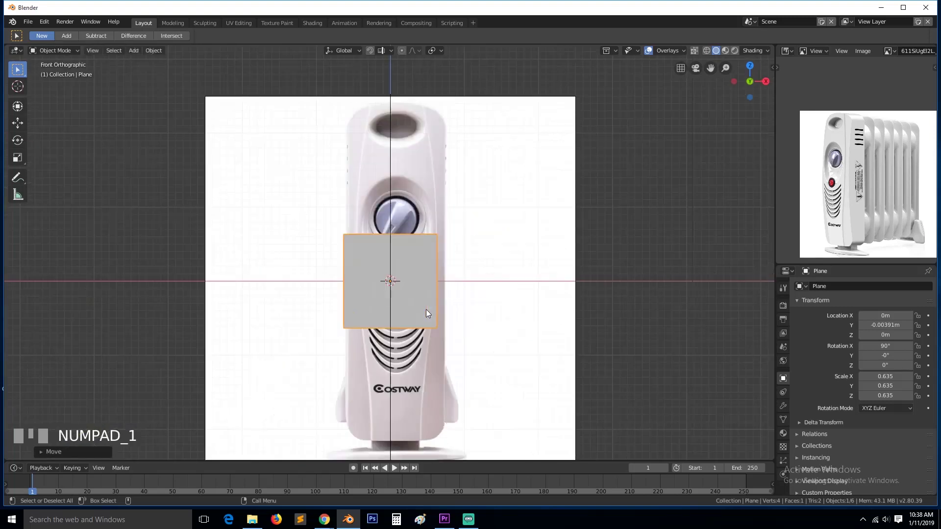
pyautogui.scroll(2, 424, 276)
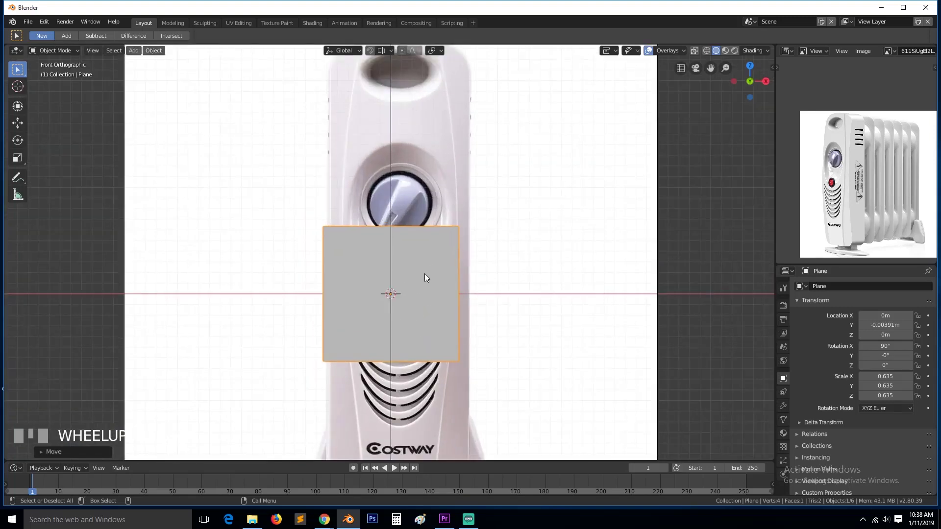
pyautogui.scroll(-2, 451, 190)
# - Shift the front-view heater image along X to about -0.074 m to center the heater on the vertical axis
pyautogui.click(459, 184)
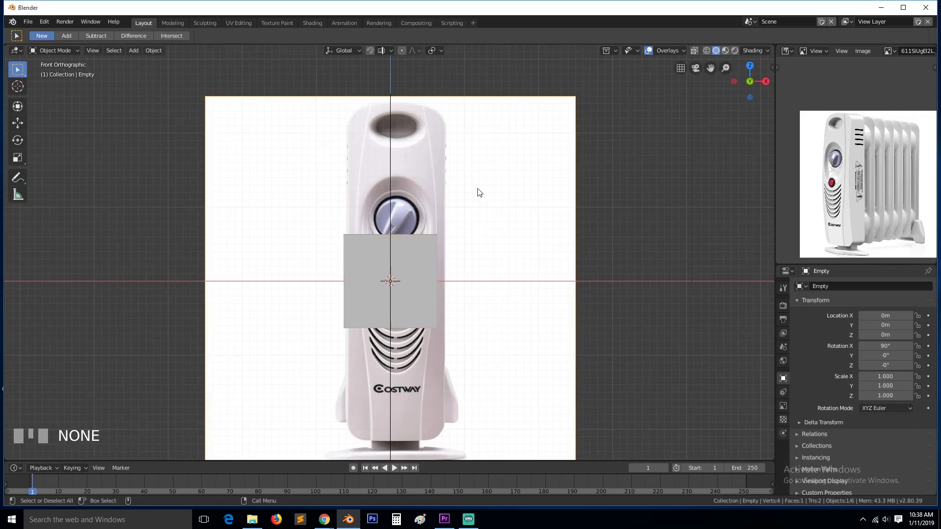
pyautogui.scroll(2, 532, 202)
pyautogui.press('g')
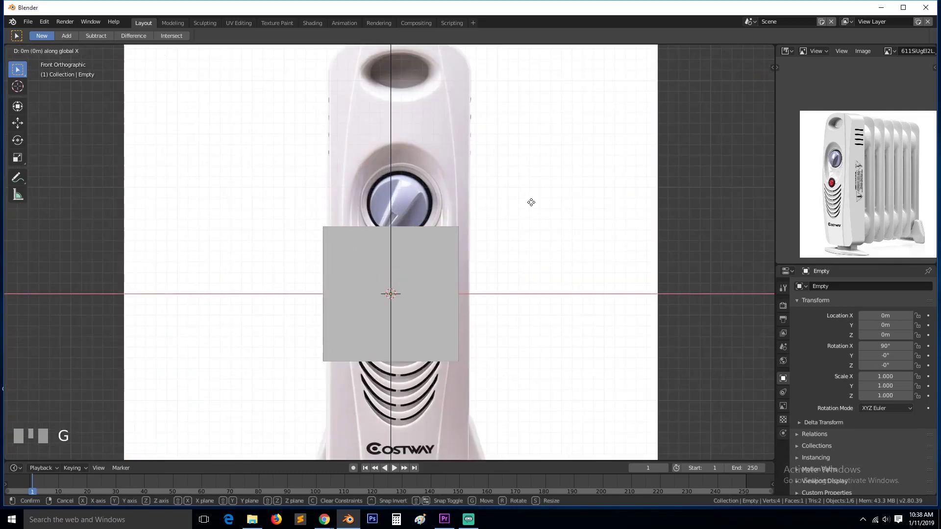
pyautogui.click(523, 209)
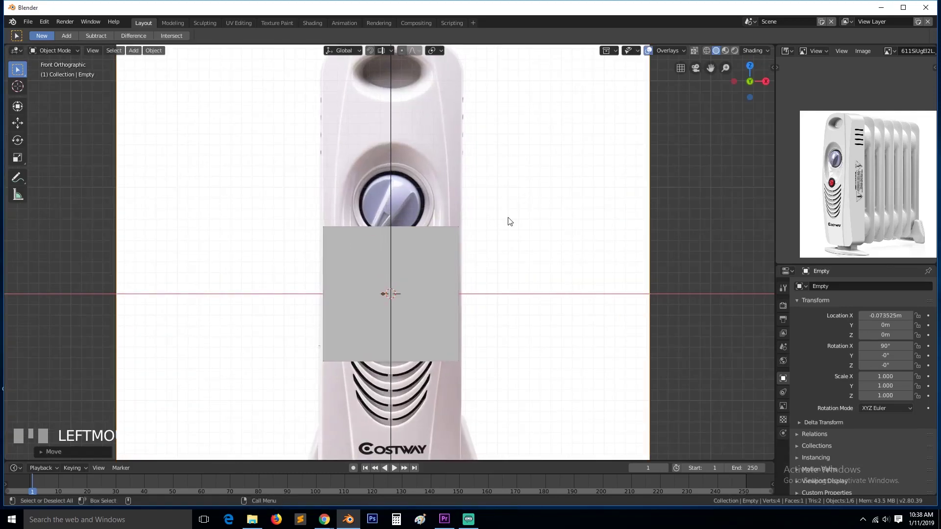
# - With the plane temporarily hidden, fine-tune the front-view image along X to about -0.083 m so its red light is centered
pyautogui.press('h')
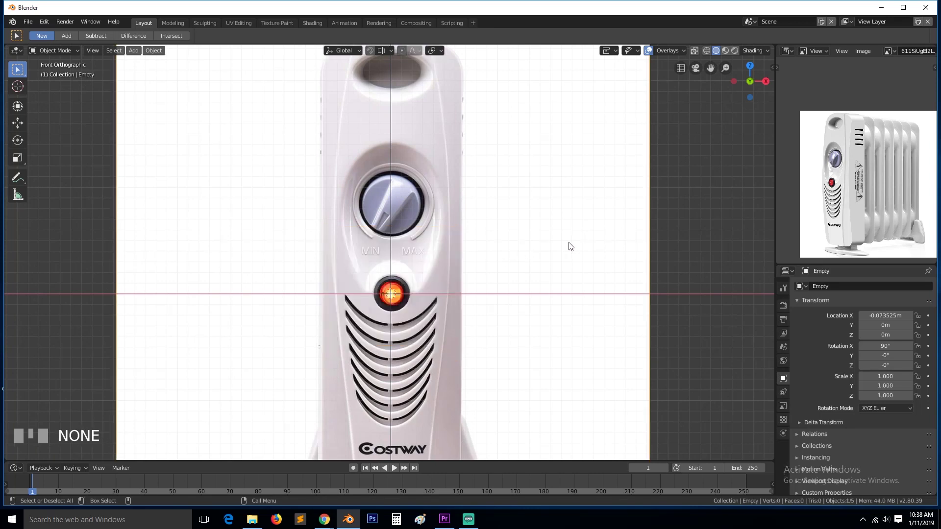
pyautogui.scroll(6, 539, 260)
pyautogui.press('g')
pyautogui.press('x')
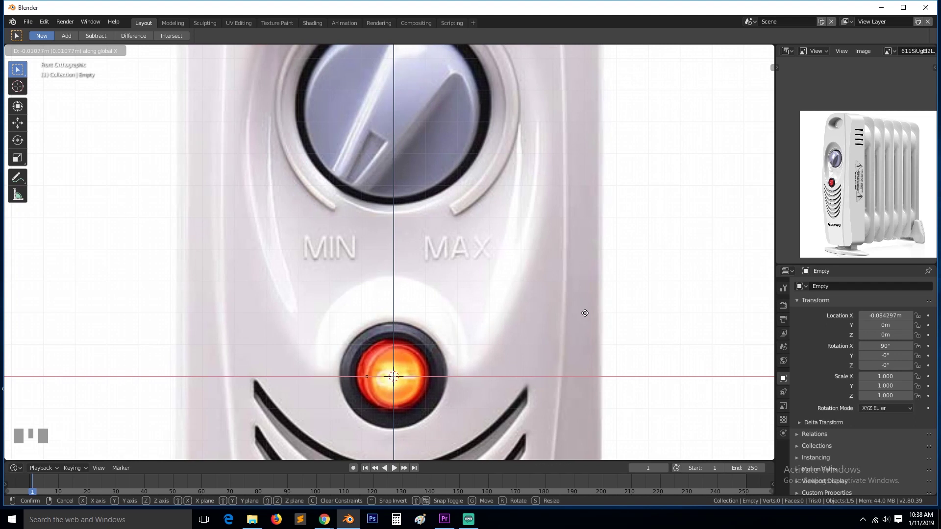
pyautogui.click(586, 313)
pyautogui.hotkey('alt', 'h')
pyautogui.scroll(-5, 583, 308)
# - Select the plane and set the solid viewport shading to Random color with Cavity enabled
pyautogui.click(439, 250)
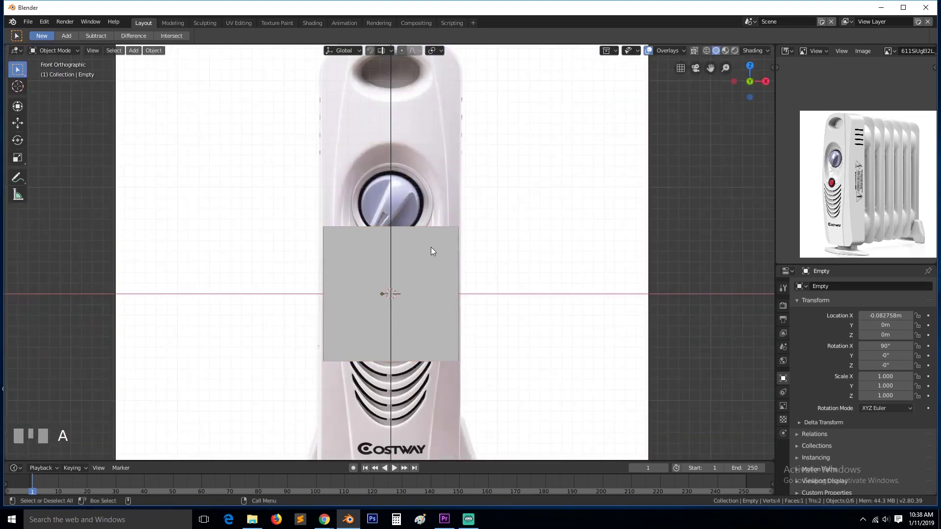
pyautogui.hotkey('shift', 'z')
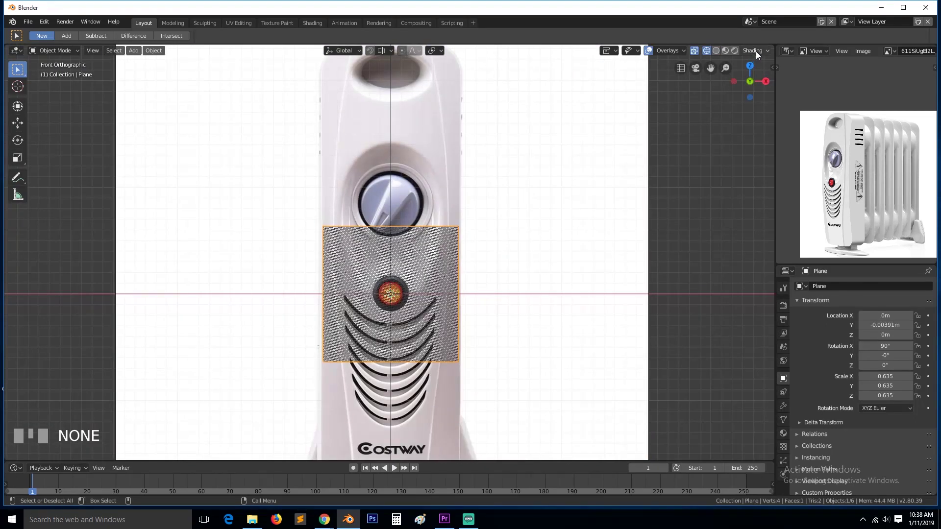
pyautogui.click(755, 51)
pyautogui.click(725, 50)
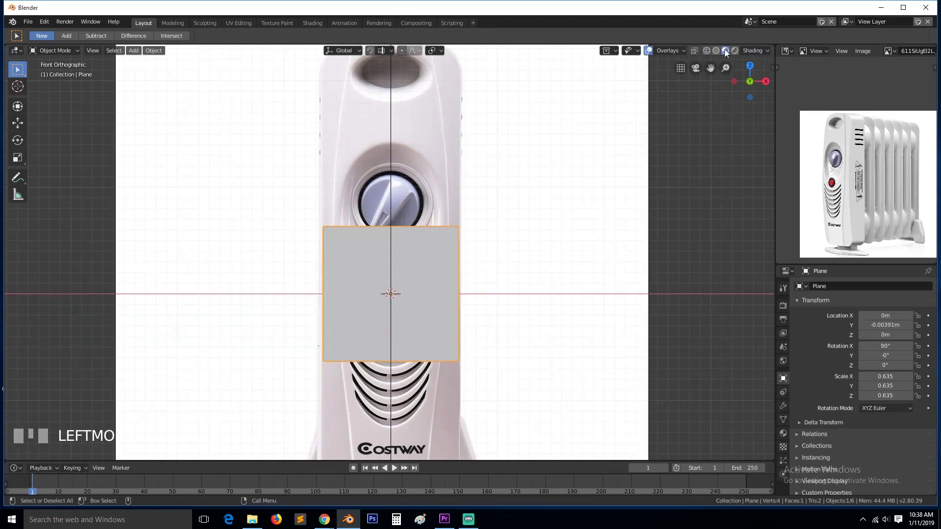
pyautogui.click(716, 51)
pyautogui.click(753, 51)
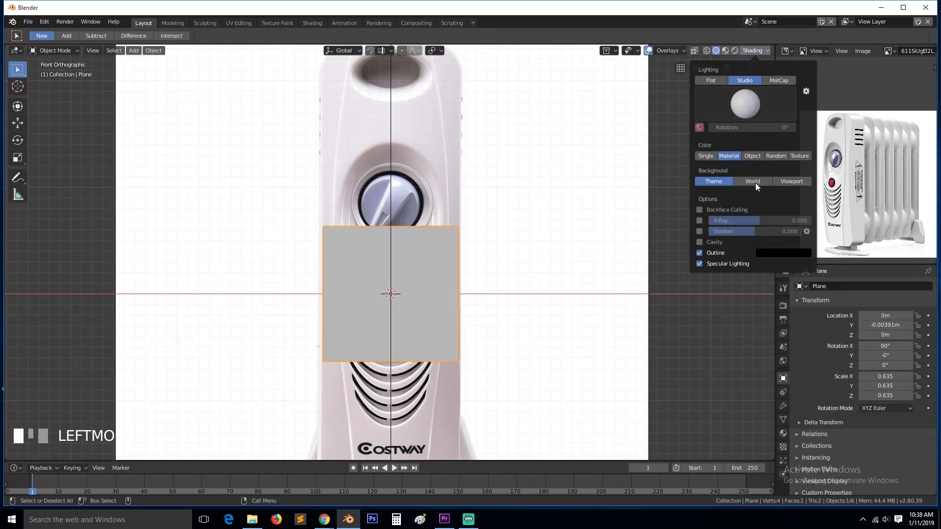
pyautogui.click(776, 157)
pyautogui.click(699, 242)
# - Cut a centered vertical edge loop through the plane and delete the vertices of its left half
pyautogui.press('Tab')
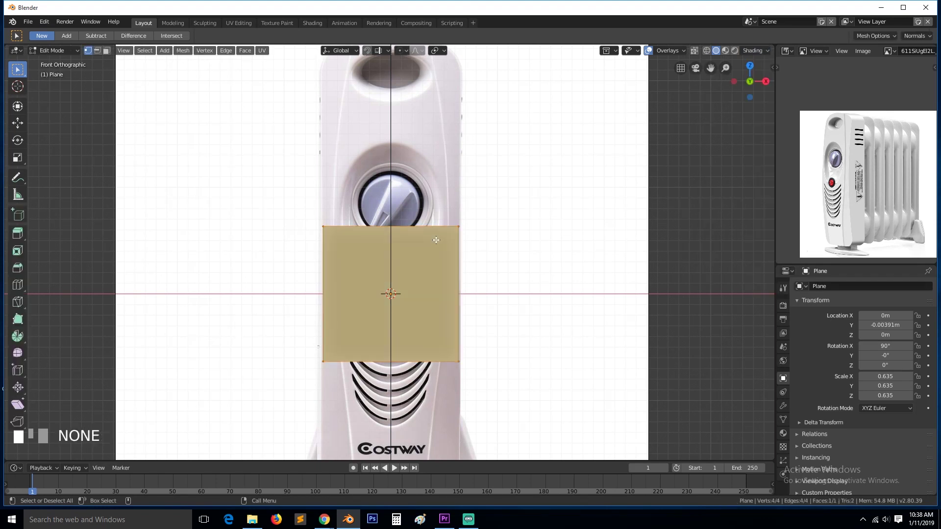
pyautogui.scroll(-1, 395, 231)
pyautogui.hotkey('ctrl', 'r')
pyautogui.rightClick(395, 231)
pyautogui.keyDown('alt'); pyautogui.click(324, 267); pyautogui.keyUp('alt')
pyautogui.press('x')
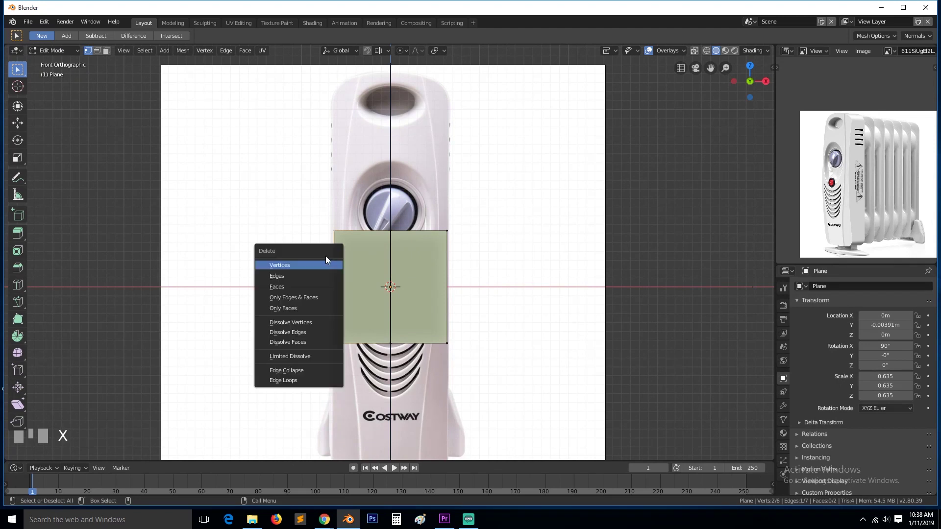
pyautogui.click(325, 264)
pyautogui.press('Tab')
# - Add a Mirror modifier on the X axis to the half plane
pyautogui.click(783, 406)
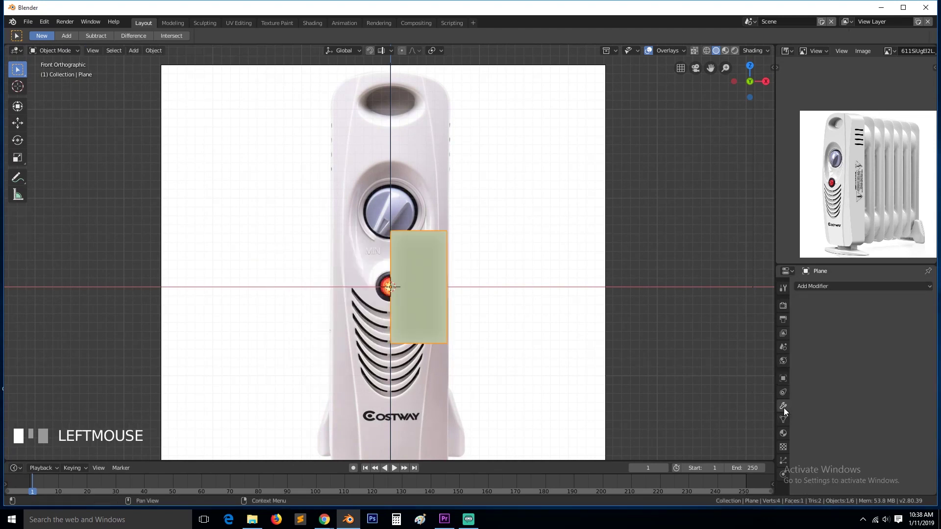
pyautogui.click(847, 288)
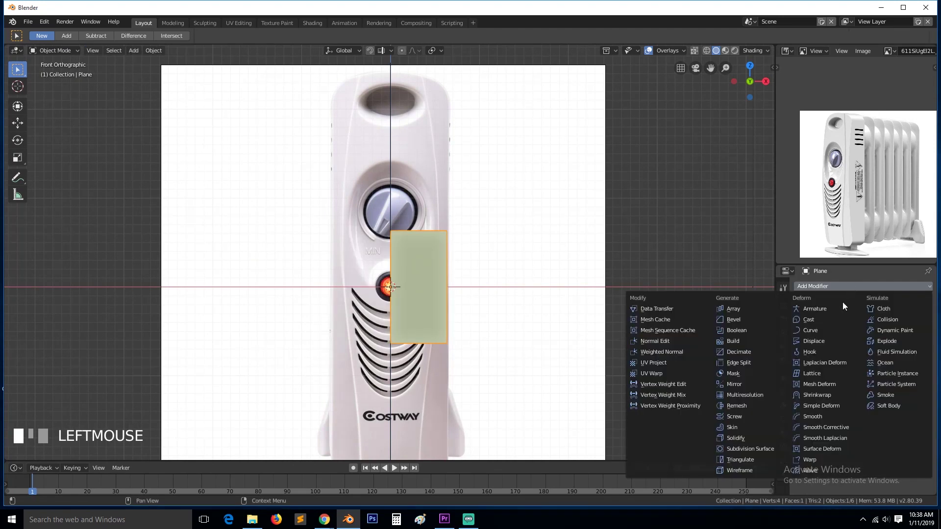
pyautogui.click(753, 389)
# - In wireframe display, raise the plane's top edge about 1.765 m along Z to the top of the heater
pyautogui.press('Tab')
pyautogui.press('z')
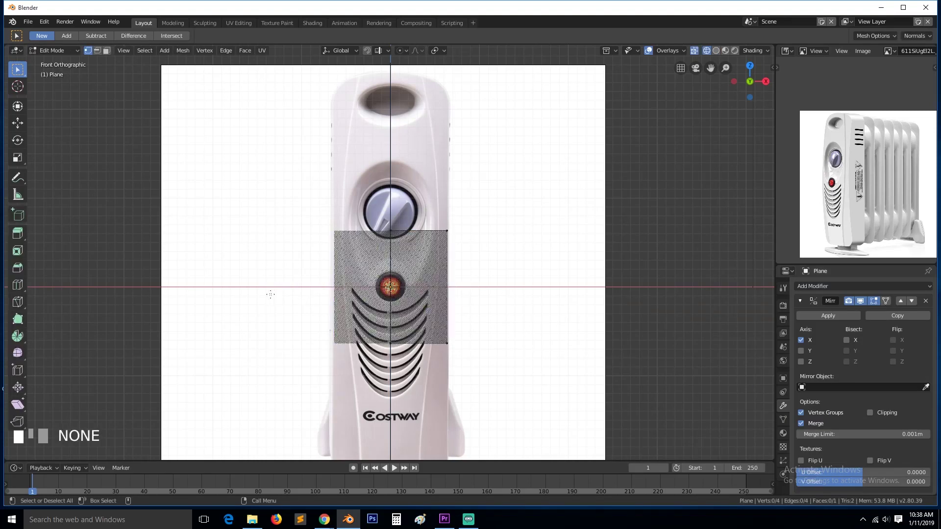
pyautogui.click(446, 232)
pyautogui.keyDown('shift'); pyautogui.click(392, 231); pyautogui.keyUp('shift')
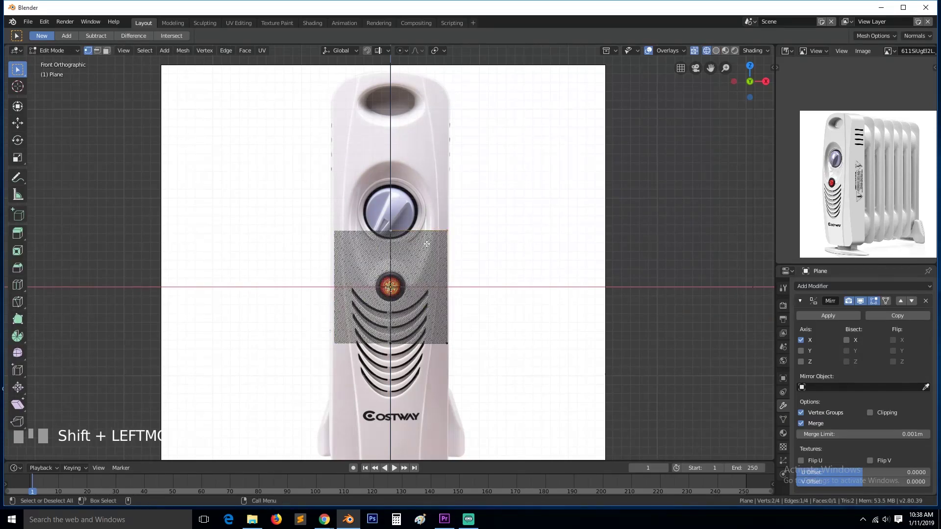
pyautogui.press('g')
pyautogui.press('z')
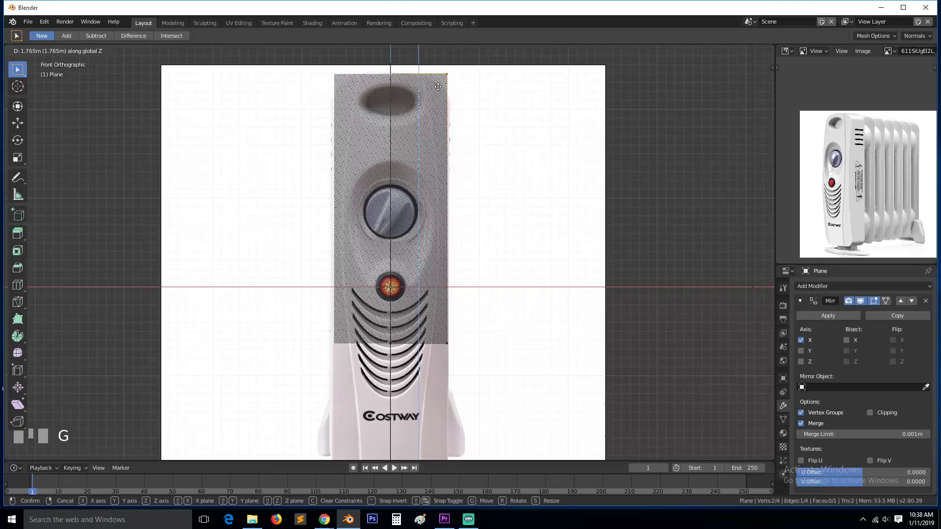
pyautogui.click(438, 87)
# - Lower the plane's bottom edge along Z to the bottom of the heater's front panel
pyautogui.scroll(-5, 447, 220)
pyautogui.click(420, 269)
pyautogui.keyDown('shift'); pyautogui.click(421, 269); pyautogui.keyUp('shift')
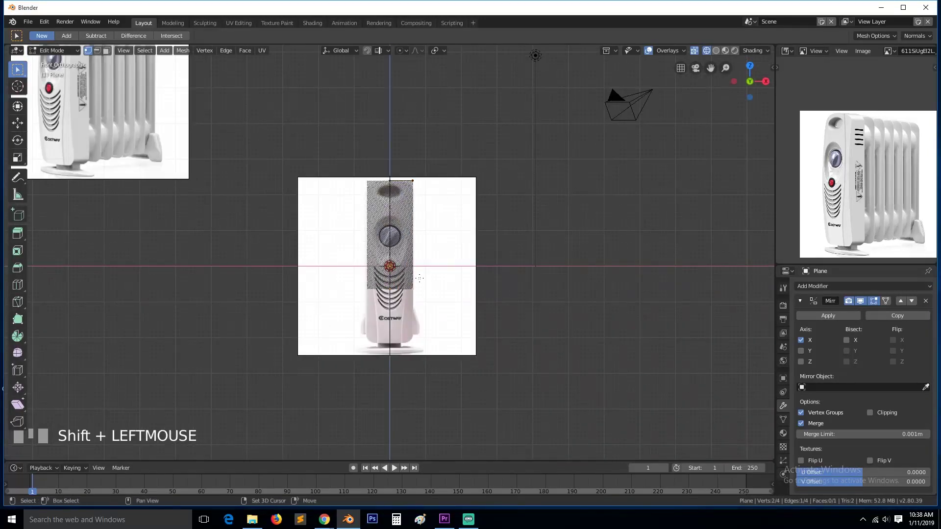
pyautogui.scroll(3, 813, 239)
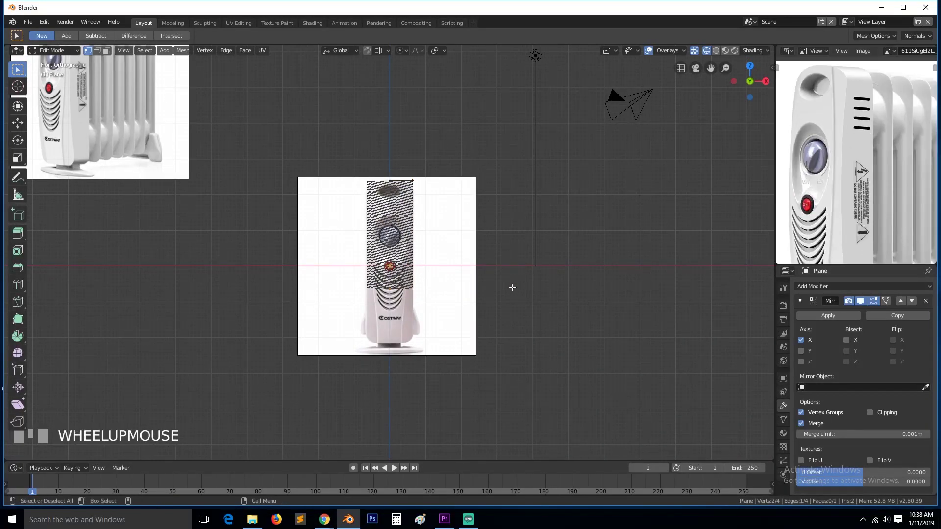
pyautogui.press('g')
pyautogui.press('z')
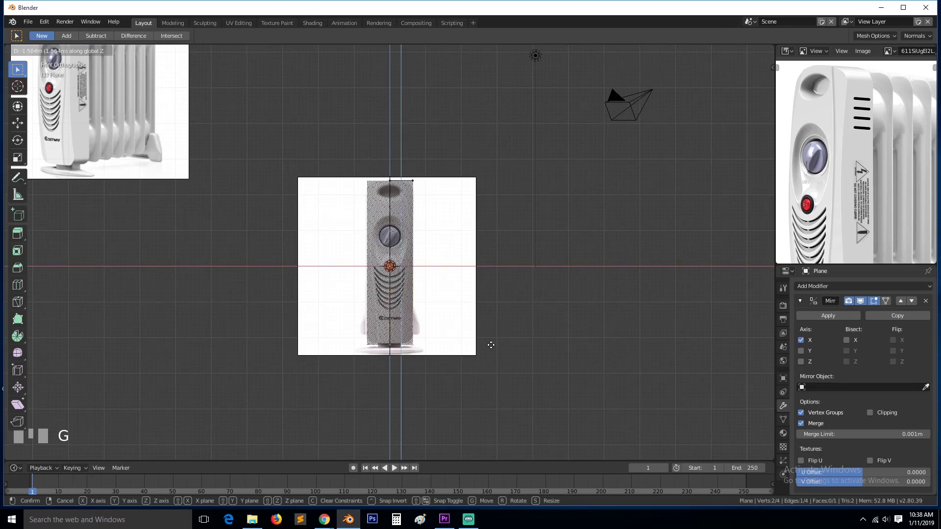
pyautogui.click(489, 342)
pyautogui.scroll(7, 410, 260)
pyautogui.scroll(-4, 410, 260)
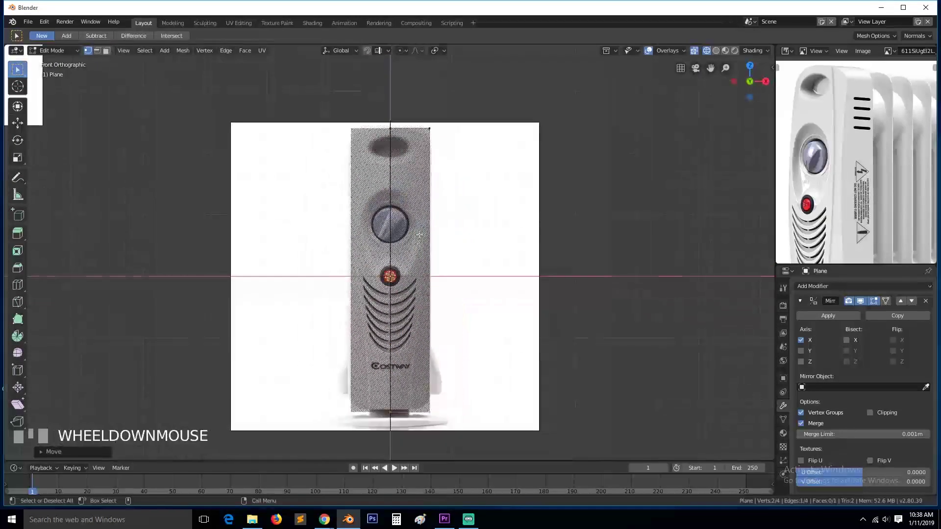
# - Cut a vertical edge loop through the half plane and slide it close to the plane's outer edge
pyautogui.scroll(2, 416, 245)
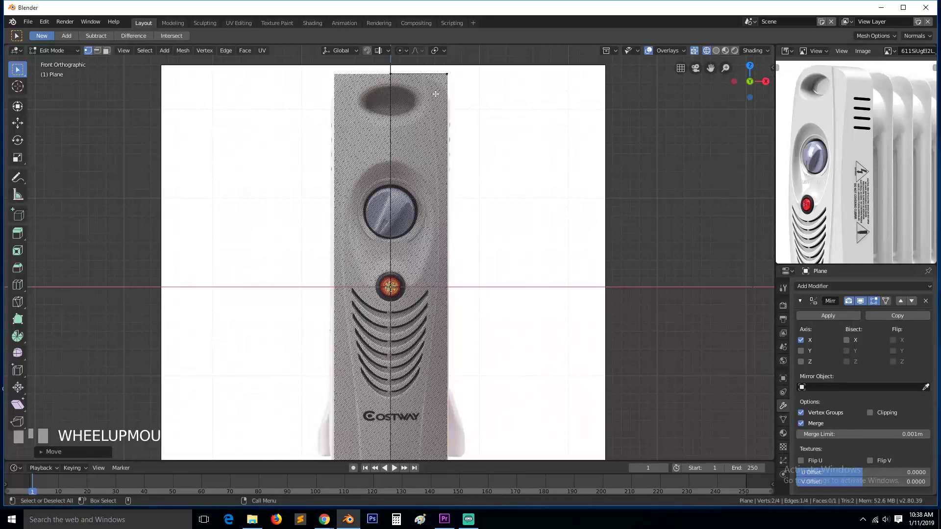
pyautogui.scroll(-1, 419, 88)
pyautogui.hotkey('ctrl', 'r')
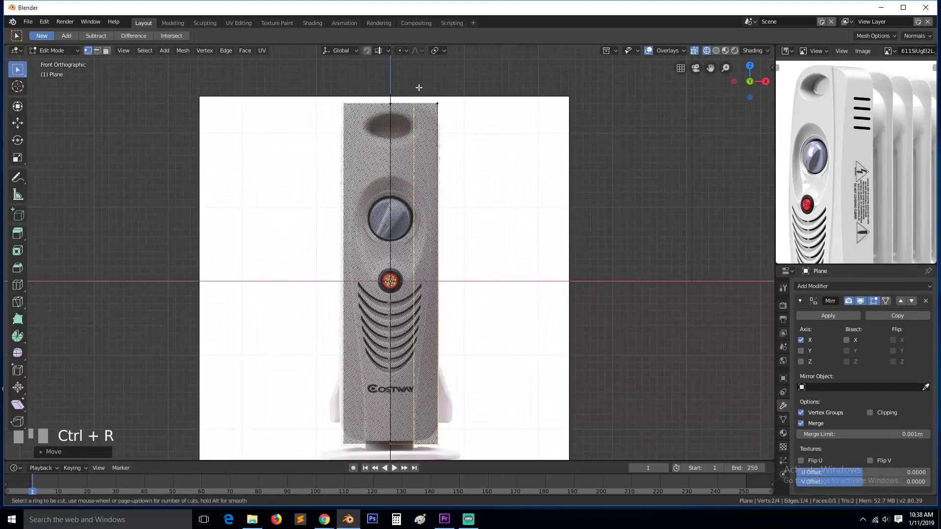
pyautogui.click(419, 87)
pyautogui.click(434, 96)
# - In Object Mode, move the plane slightly relative to the front reference image and return to the front view
pyautogui.press('z')
pyautogui.press('Tab')
pyautogui.moveTo(394, 201); pyautogui.dragTo(423, 230, button='middle')
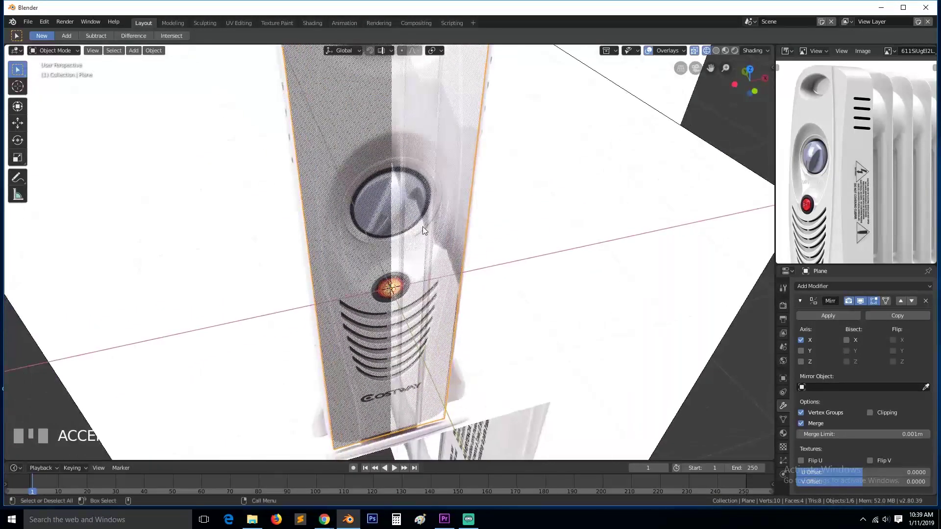
pyautogui.press('g')
pyautogui.click(422, 236)
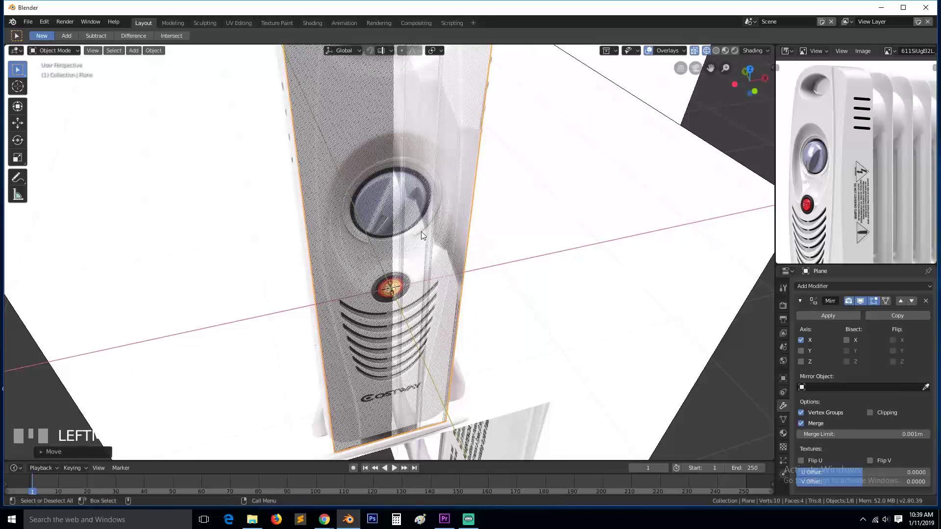
pyautogui.press('KP_1')
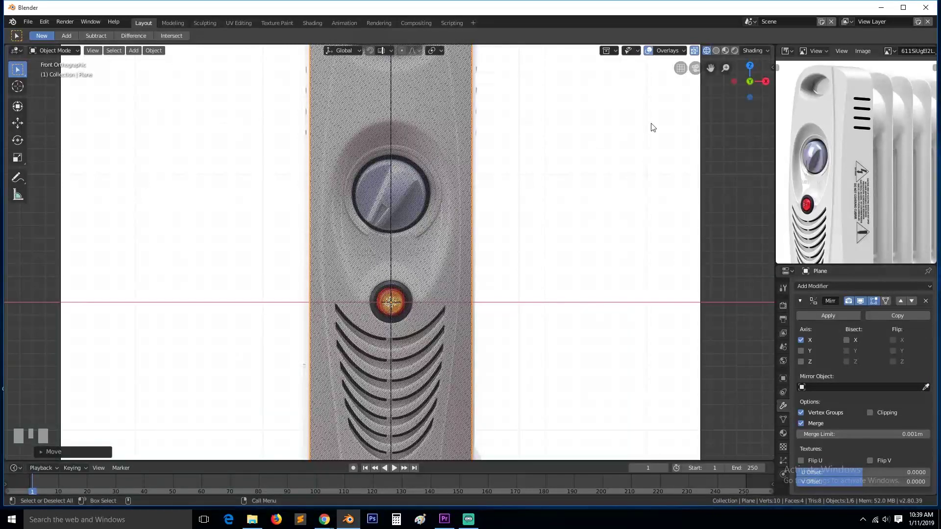
# - Switch X-ray display off and back on in wireframe shading to compare how the plane covers the reference photo
pyautogui.click(667, 51)
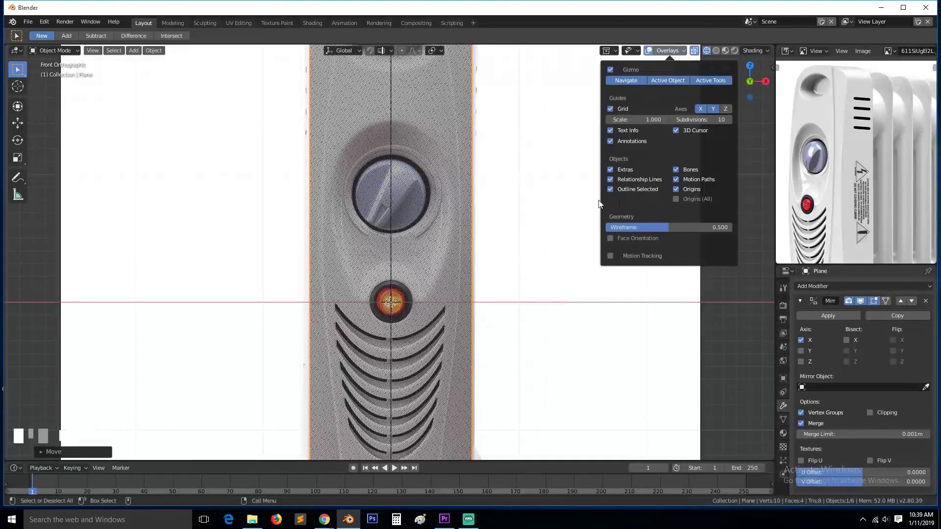
pyautogui.click(667, 50)
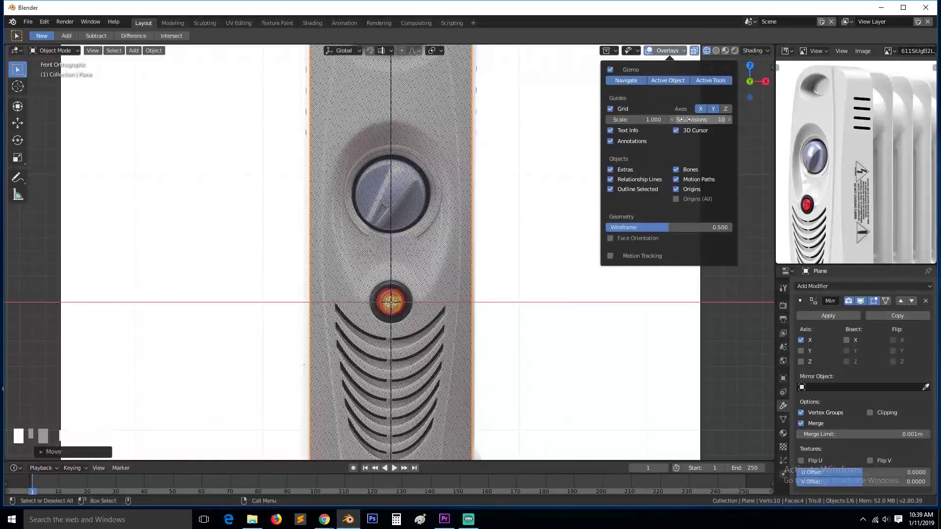
pyautogui.click(695, 51)
pyautogui.click(694, 51)
pyautogui.click(695, 51)
pyautogui.click(696, 52)
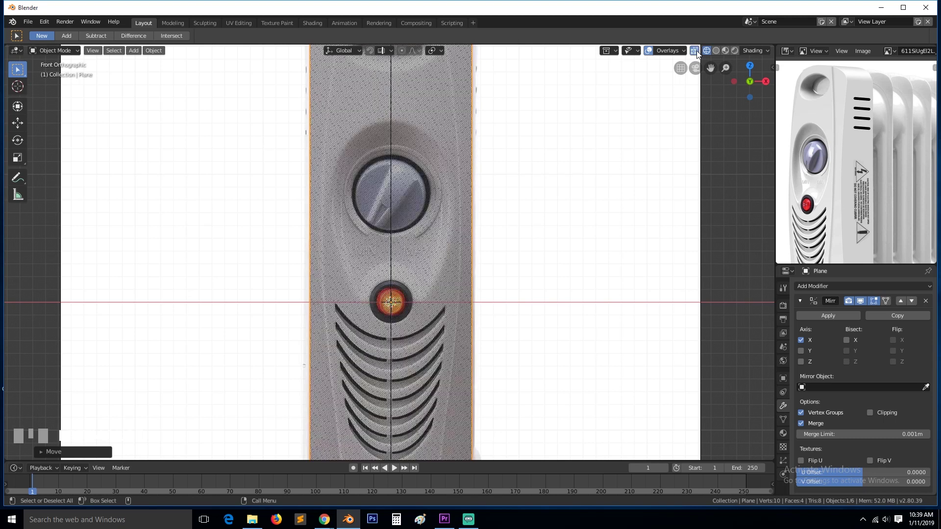
pyautogui.press('z')
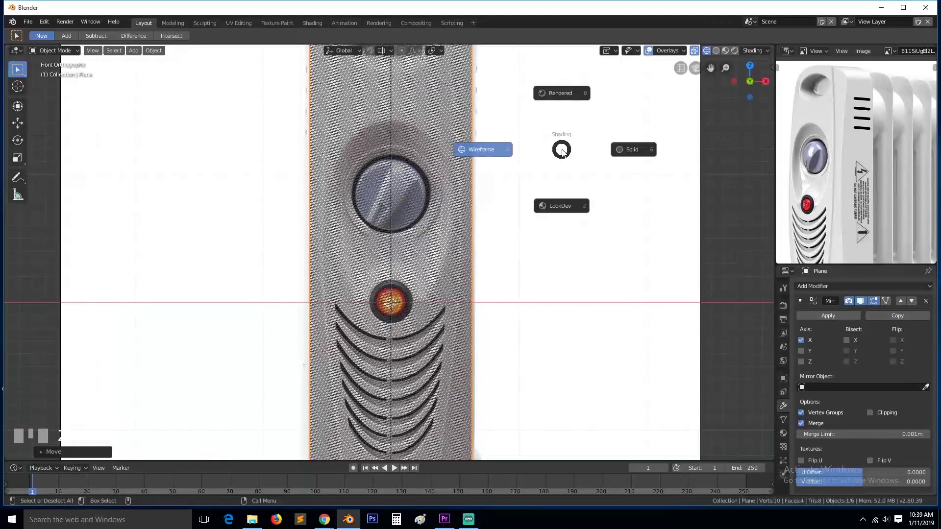
pyautogui.press('Escape')
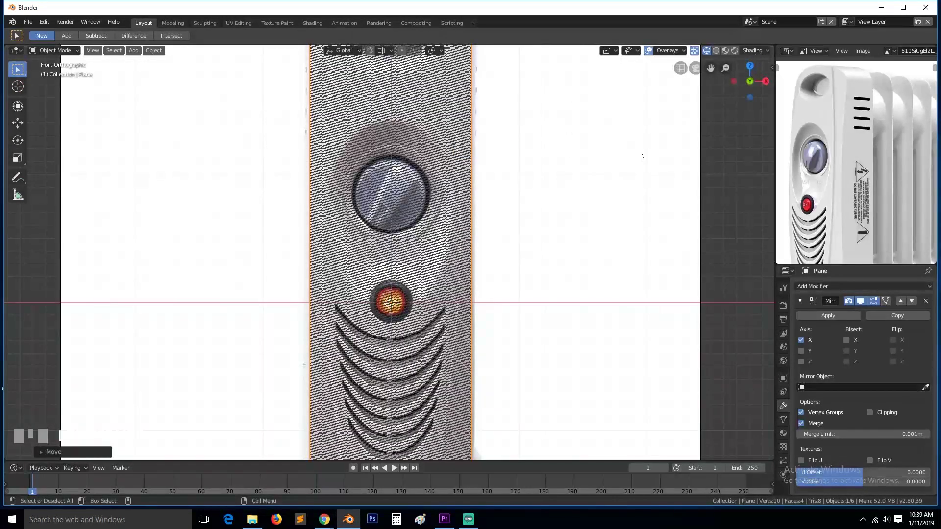
pyautogui.hotkey('alt', 'z')
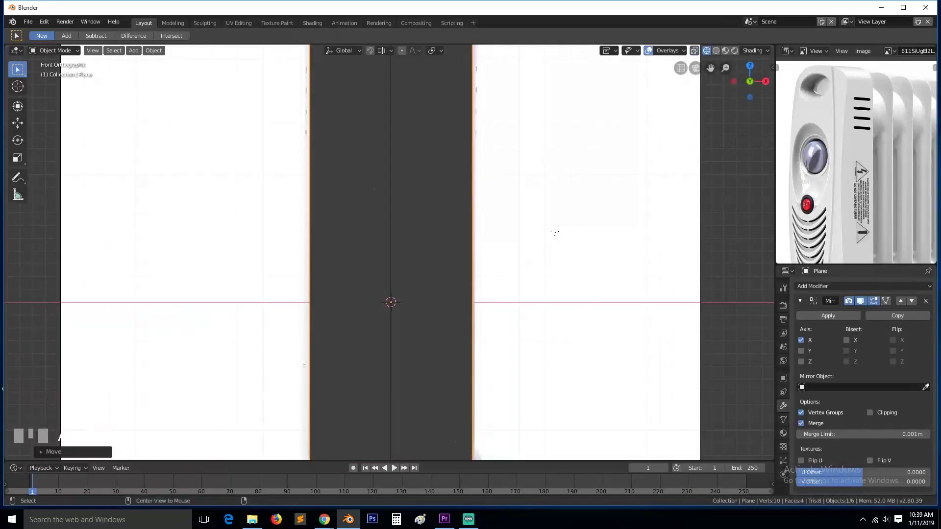
pyautogui.press('z')
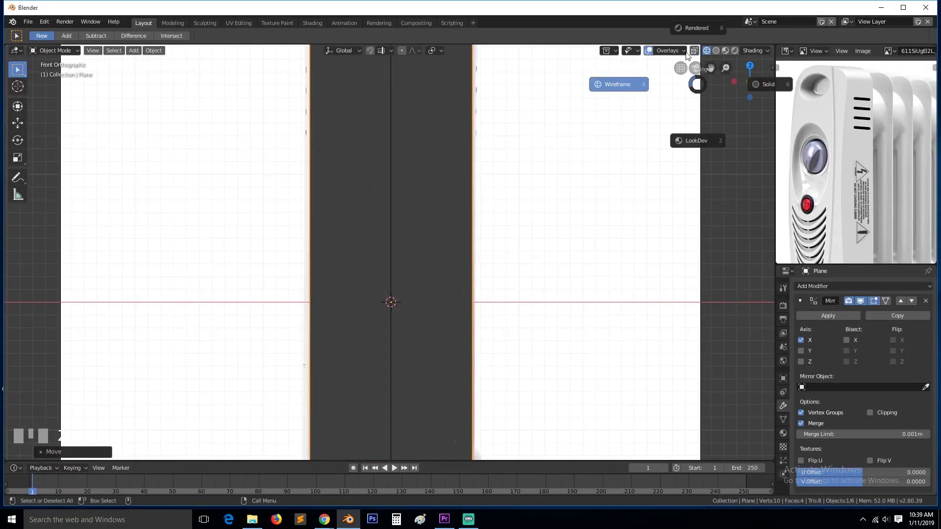
pyautogui.click(625, 85)
pyautogui.hotkey('alt', 'z')
pyautogui.hotkey('alt', 'z')
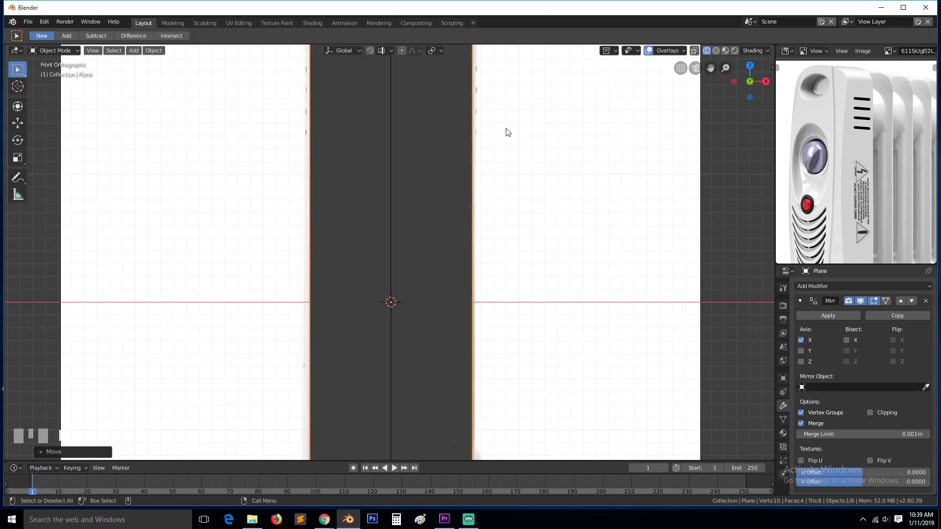
pyautogui.click(694, 51)
# - In Edit Mode, cut a horizontal edge loop through the half plane at the height of the red light
pyautogui.scroll(-1, 546, 175)
pyautogui.press('Tab')
pyautogui.scroll(1, 425, 245)
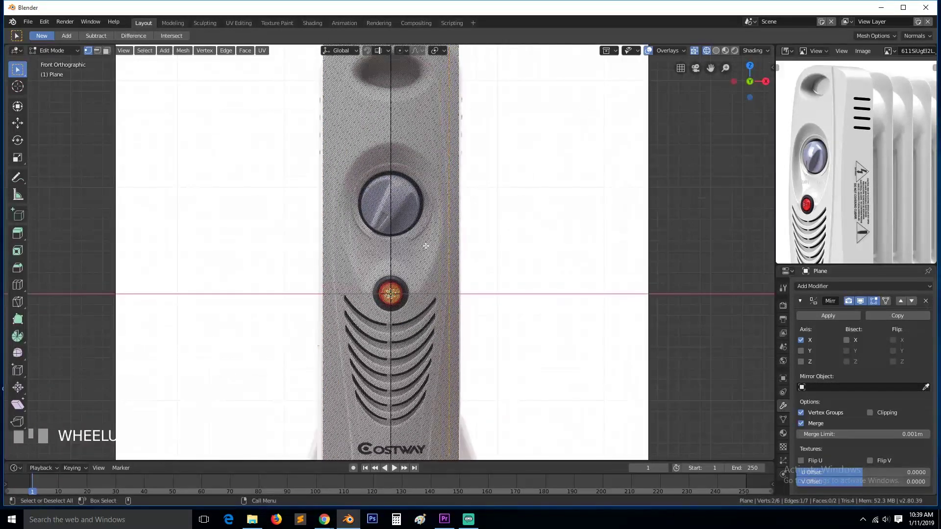
pyautogui.scroll(4, 426, 245)
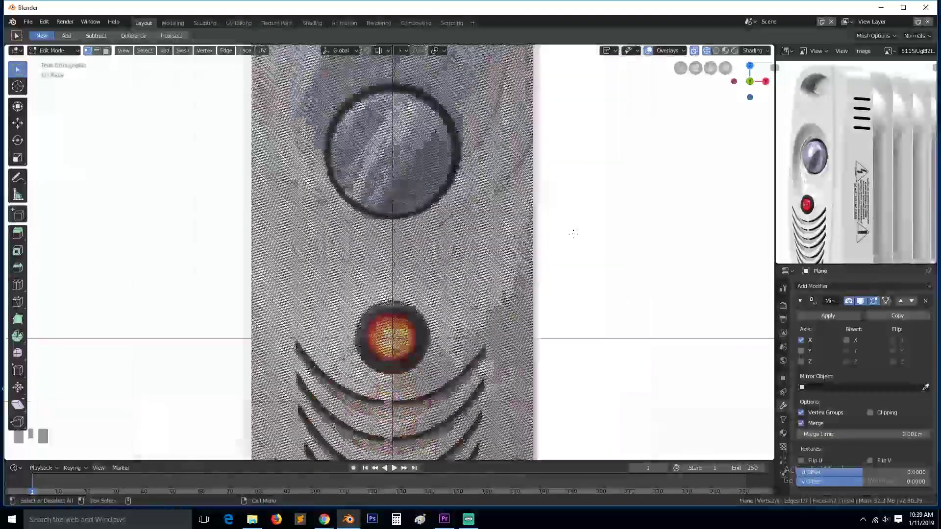
pyautogui.scroll(-5, 574, 233)
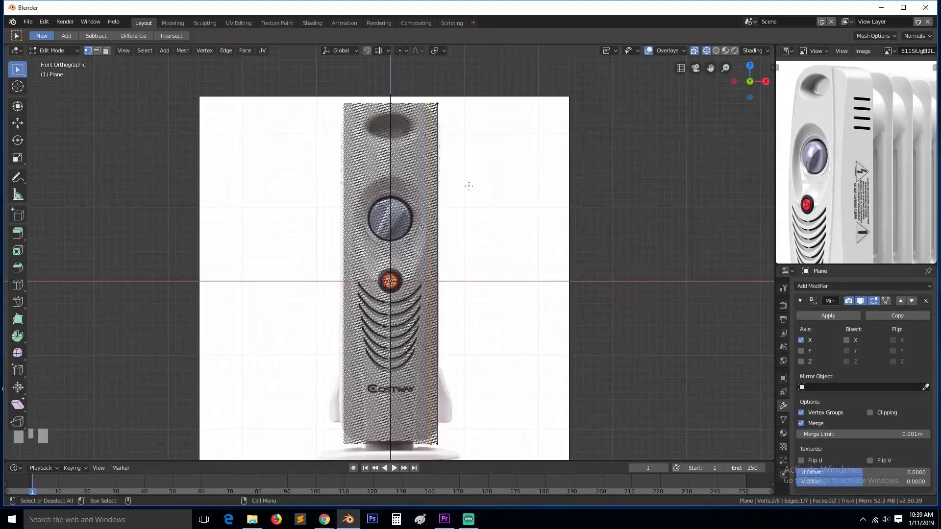
pyautogui.hotkey('ctrl', 'r')
pyautogui.click(414, 262)
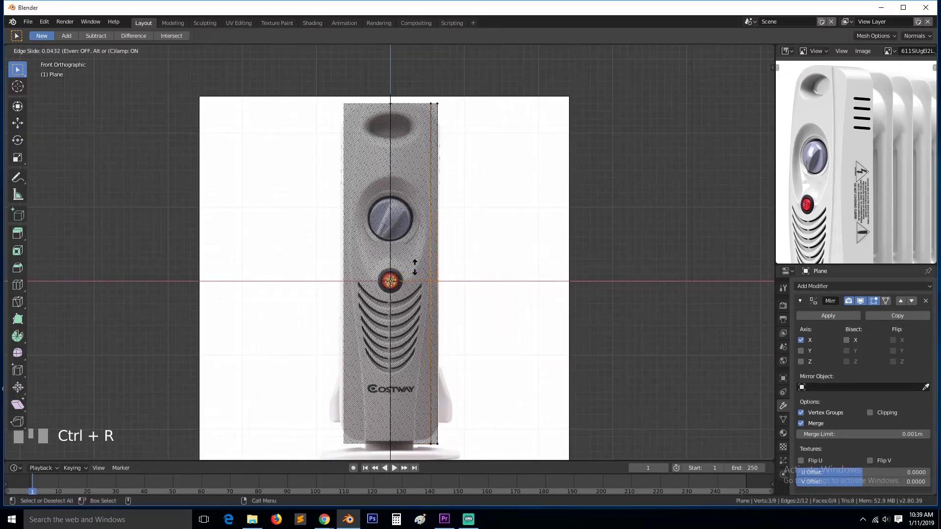
pyautogui.click(415, 267)
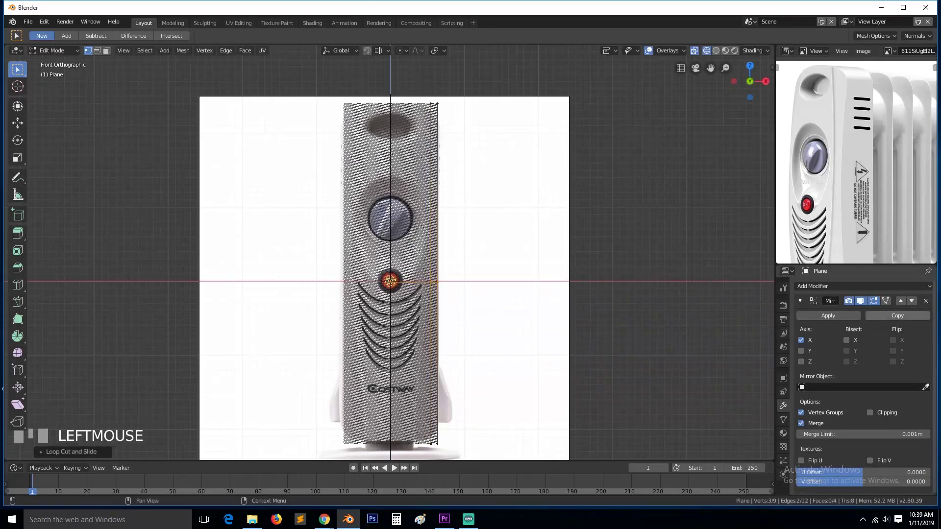
# - Move the inner vertical loop's top and bottom vertices inward along X to follow the panel's curved contour
pyautogui.hotkey('alt', 'Tab')
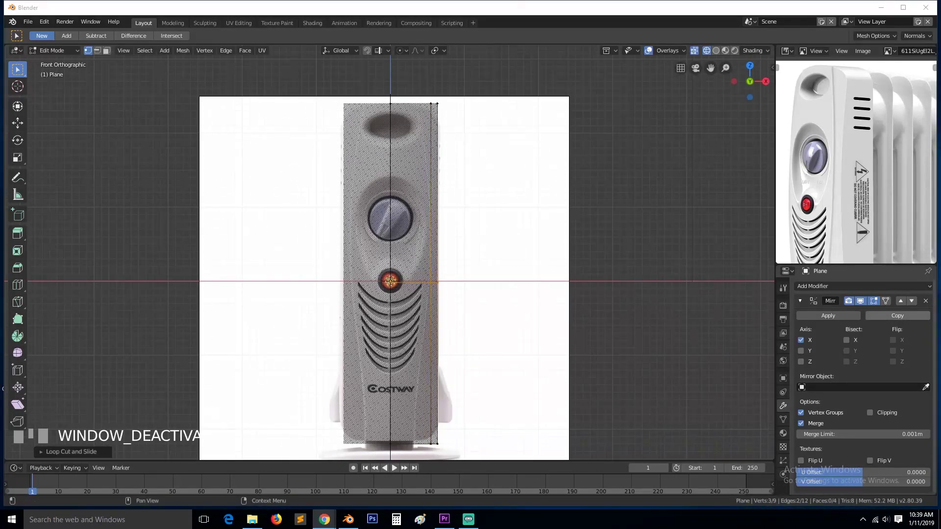
pyautogui.scroll(2, 390, 250)
pyautogui.scroll(-1, 390, 250)
pyautogui.click(447, 74)
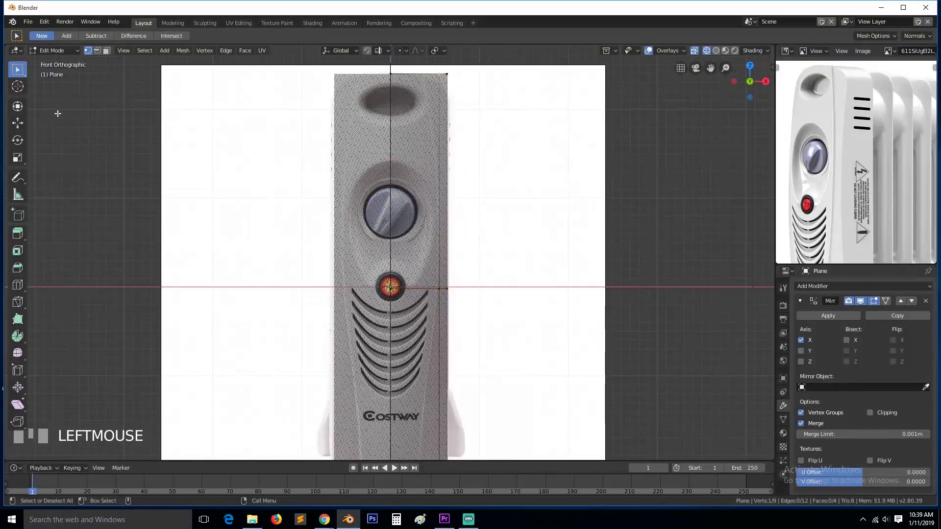
pyautogui.scroll(-3, 449, 365)
pyautogui.keyDown('shift'); pyautogui.click(417, 388); pyautogui.keyUp('shift')
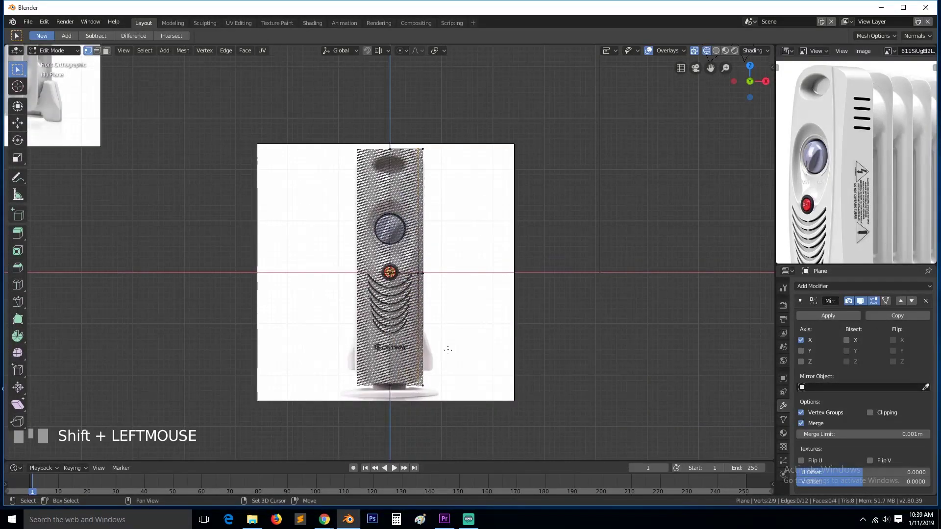
pyautogui.scroll(2, 149, 128)
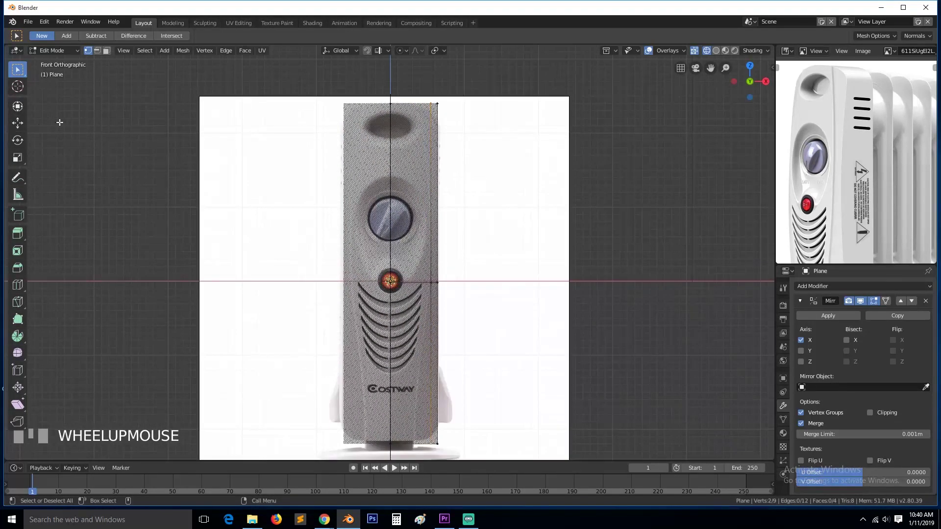
pyautogui.click(18, 123)
pyautogui.scroll(3, 538, 296)
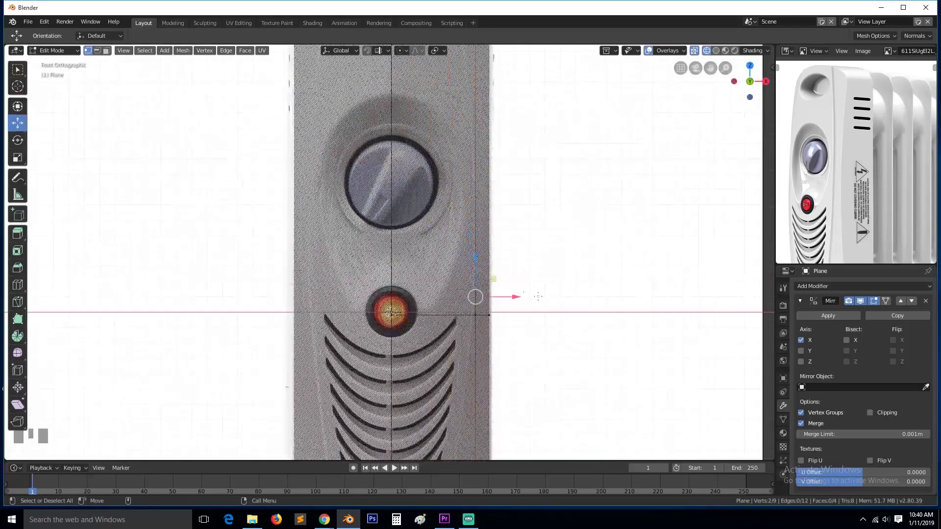
pyautogui.scroll(-2, 538, 297)
pyautogui.moveTo(450, 279); pyautogui.dragTo(464, 280)
pyautogui.scroll(-2, 488, 234)
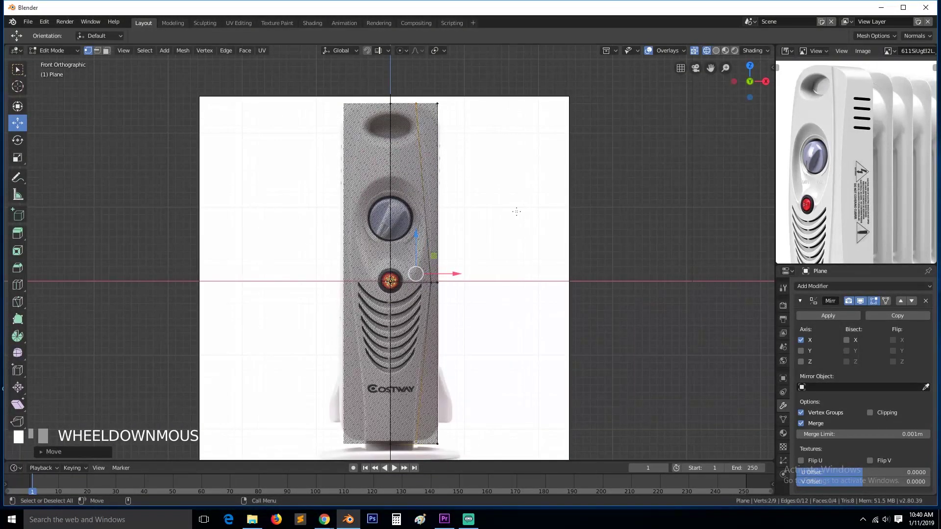
# - Examine the front panel's contour on the plane and the lower part of the heater in the perspective reference photo
pyautogui.press('Tab')
pyautogui.scroll(5, 529, 211)
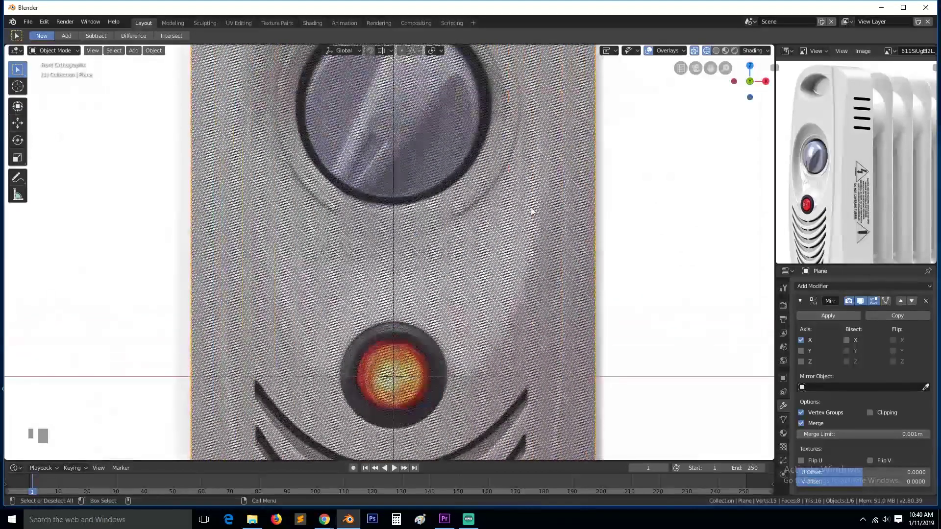
pyautogui.scroll(-1, 532, 212)
pyautogui.press('Tab')
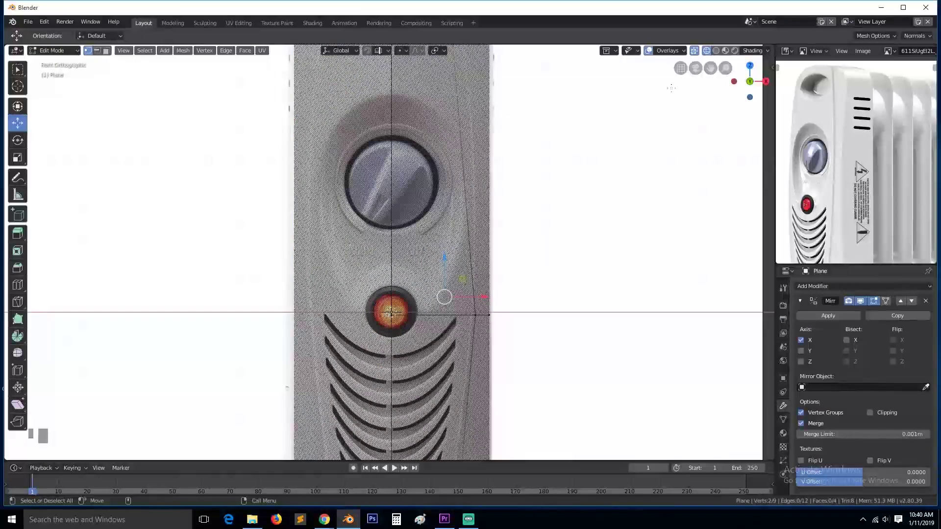
pyautogui.moveTo(710, 68); pyautogui.dragTo(712, 87)
pyautogui.scroll(-1, 562, 231)
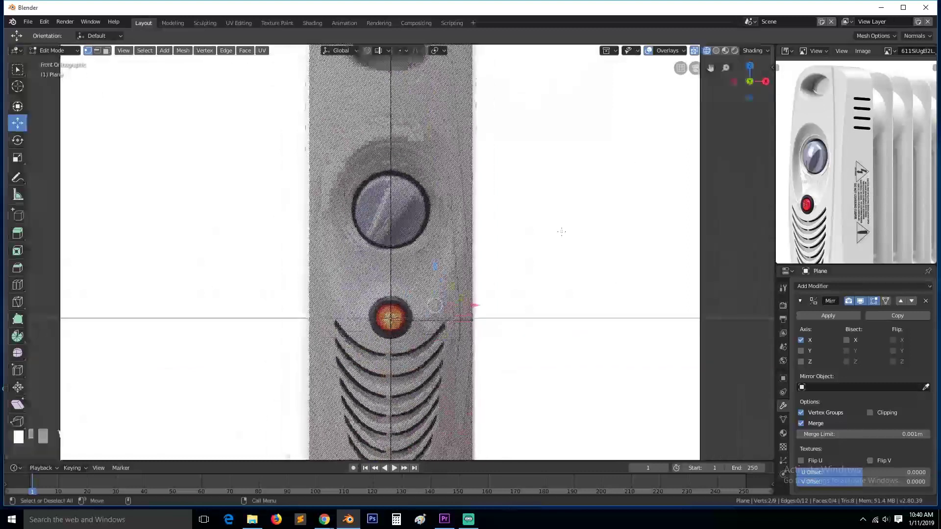
pyautogui.scroll(-6, 562, 231)
pyautogui.scroll(5, 530, 277)
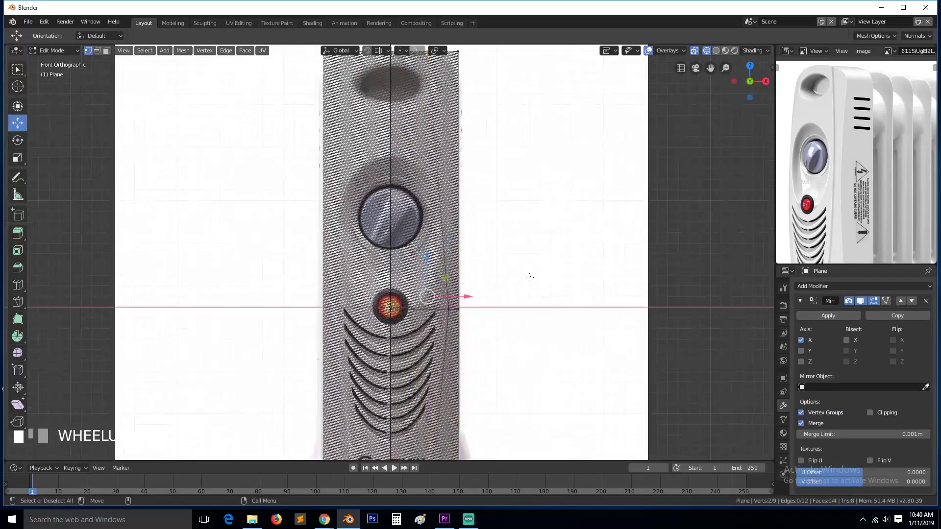
pyautogui.press('`')
pyautogui.moveTo(830, 171); pyautogui.dragTo(874, 100, button='middle')
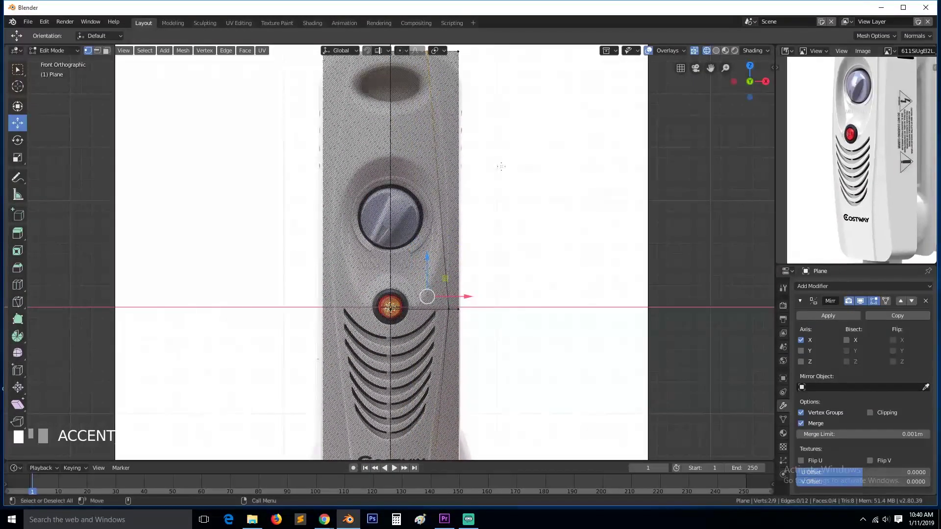
# - Cut a horizontal edge loop just above the knob and move its inner vertex about 0.046 m outward along X
pyautogui.hotkey('ctrl', 'r')
pyautogui.click(438, 153)
pyautogui.hotkey('alt', 'a')
pyautogui.click(458, 162)
pyautogui.press('g')
pyautogui.press('x')
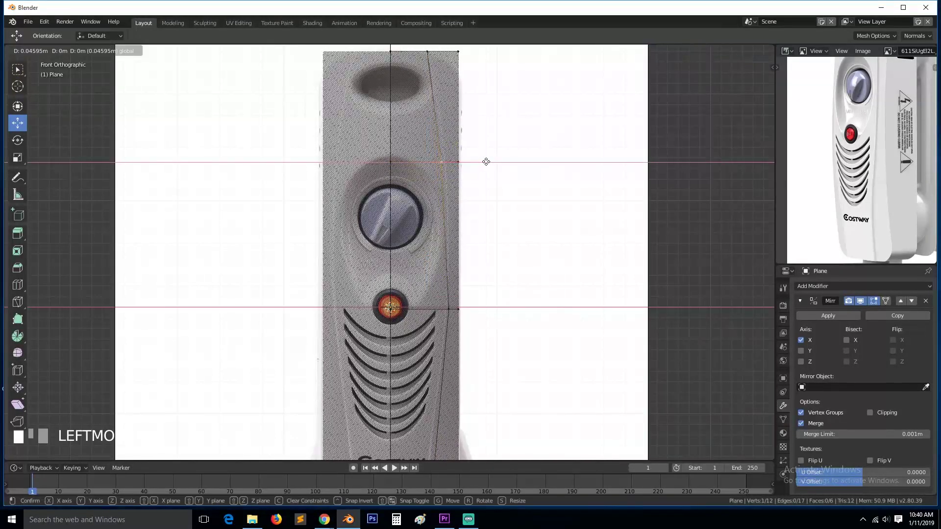
pyautogui.moveTo(486, 162); pyautogui.dragTo(486, 162)
# - Cut a horizontal edge loop near the lowest vents and move its inner vertex about 0.053 m outward along X
pyautogui.scroll(-2, 505, 248)
pyautogui.hotkey('ctrl', 'r')
pyautogui.click(428, 383)
pyautogui.rightClick(430, 389)
pyautogui.hotkey('alt', 'a')
pyautogui.click(436, 373)
pyautogui.press('g')
pyautogui.press('x')
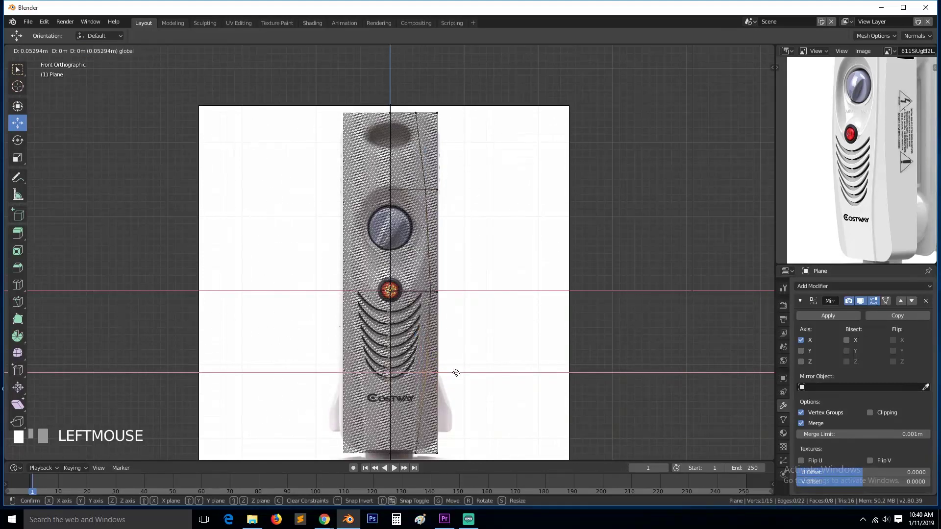
pyautogui.click(457, 373)
# - Apply the plane's transform and round its outer top and bottom corner vertices with a 3-segment vertex bevel, offset about 0.26
pyautogui.scroll(-3, 809, 172)
pyautogui.press('`')
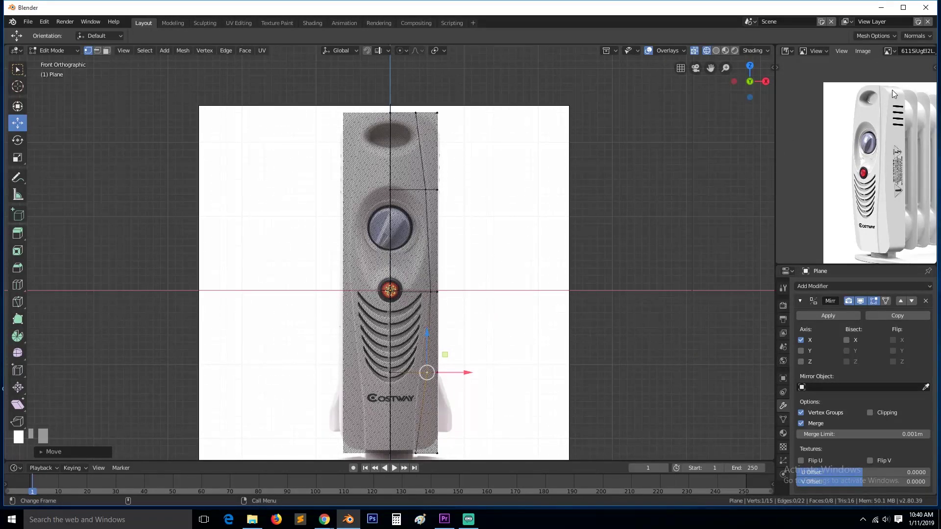
pyautogui.click(436, 113)
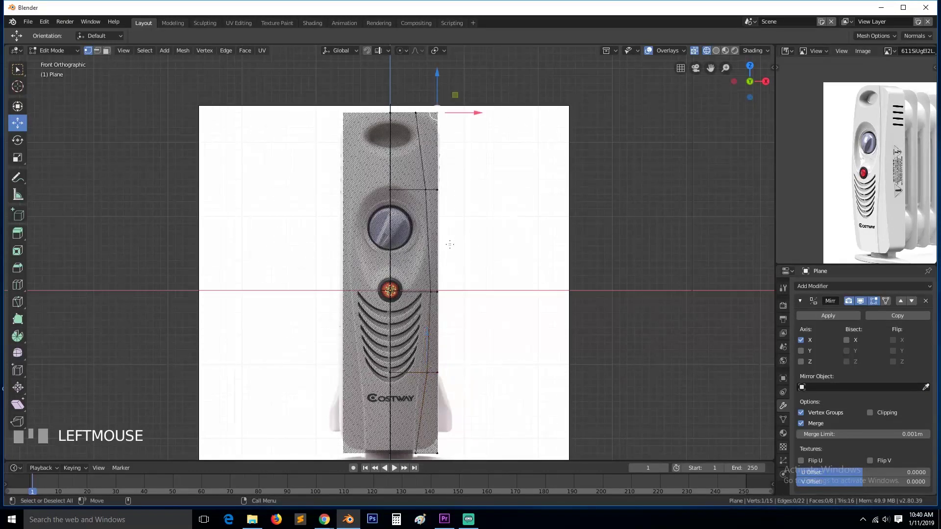
pyautogui.scroll(-2, 436, 113)
pyautogui.keyDown('shift'); pyautogui.click(423, 392); pyautogui.keyUp('shift')
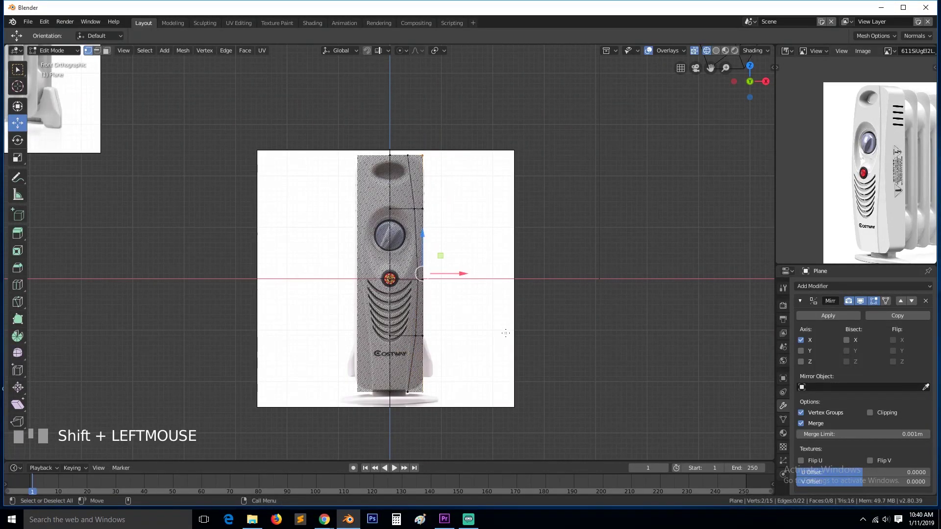
pyautogui.press('Tab')
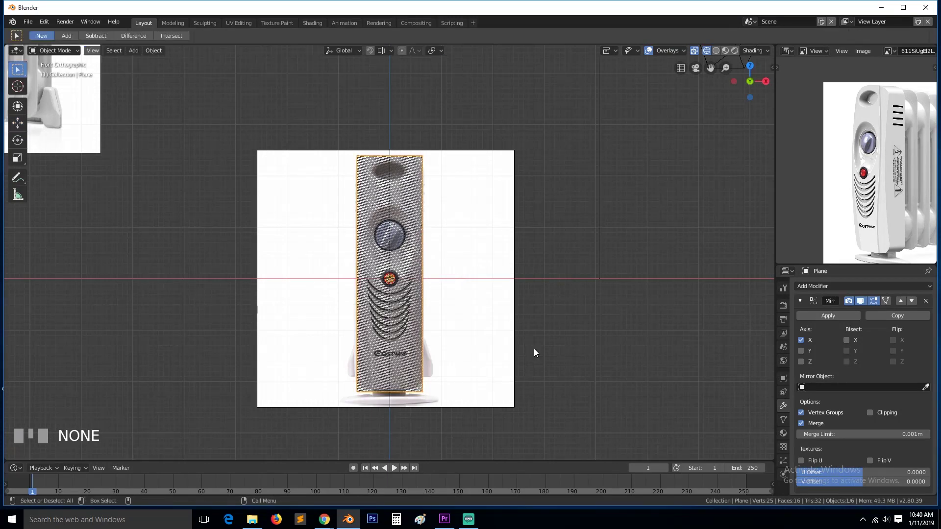
pyautogui.hotkey('ctrl', 'a')
pyautogui.click(521, 378)
pyautogui.press('Tab')
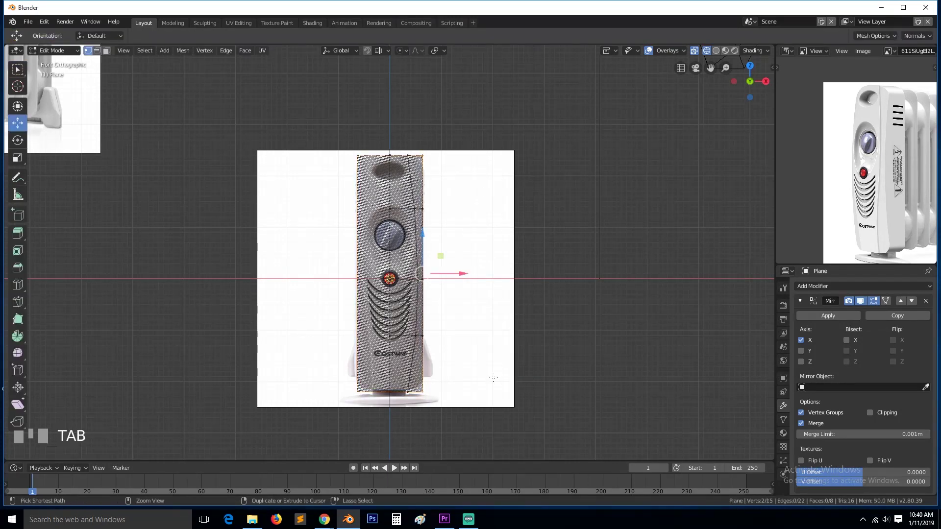
pyautogui.hotkey('shift', 'ctrl', 'b')
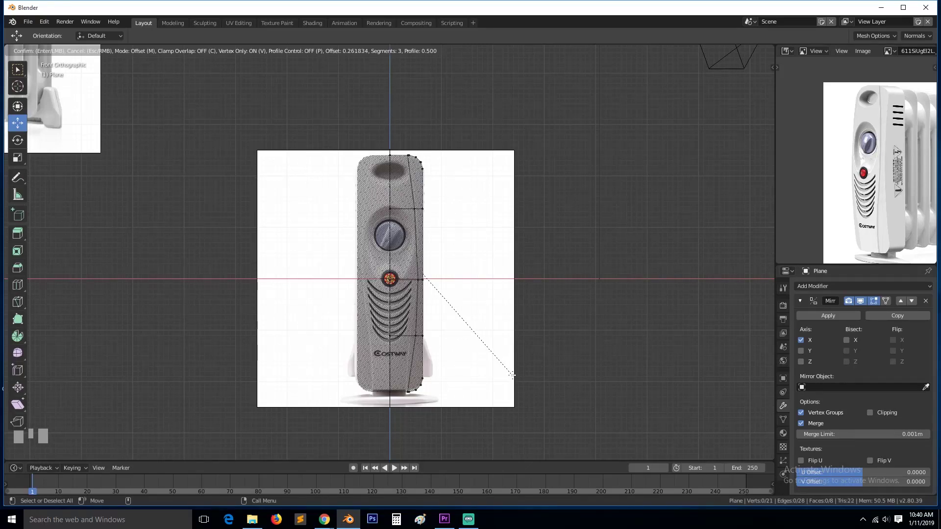
pyautogui.click(515, 375)
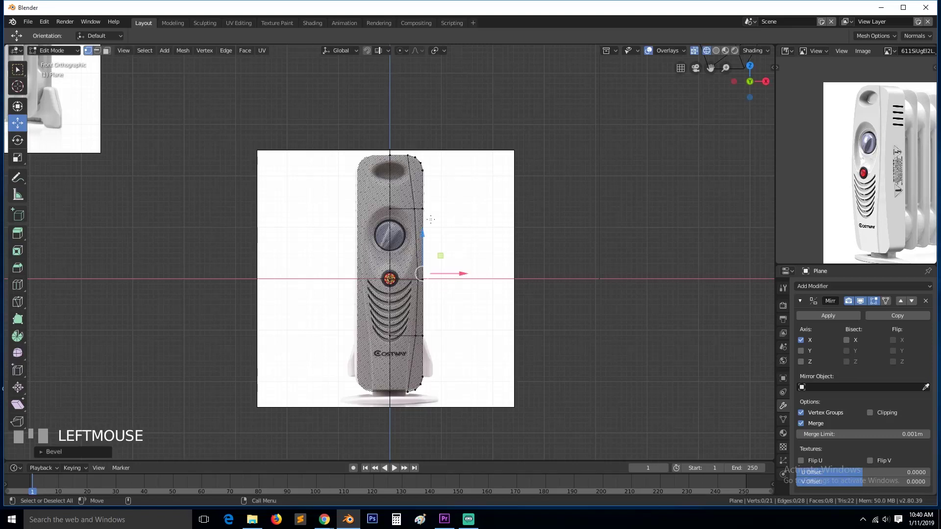
# - Inspect the rounded panel in solid shading from an orbited view, then return to the front wireframe view for editing
pyautogui.scroll(3, 422, 184)
pyautogui.press('Tab')
pyautogui.scroll(-2, 431, 188)
pyautogui.press('z')
pyautogui.click(531, 204)
pyautogui.press('`')
pyautogui.moveTo(532, 204)
pyautogui.mouseDown(button='middle')
pyautogui.moveTo(448, 239)
pyautogui.moveTo(478, 239)
pyautogui.mouseUp(button='middle')
pyautogui.press('KP_1')
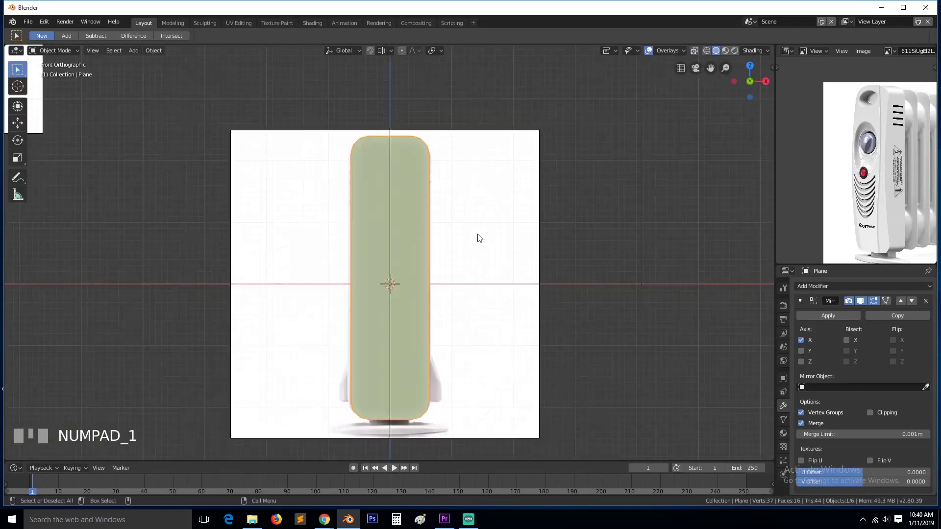
pyautogui.press('Tab')
pyautogui.press('z')
pyautogui.click(389, 244)
pyautogui.scroll(3, 385, 245)
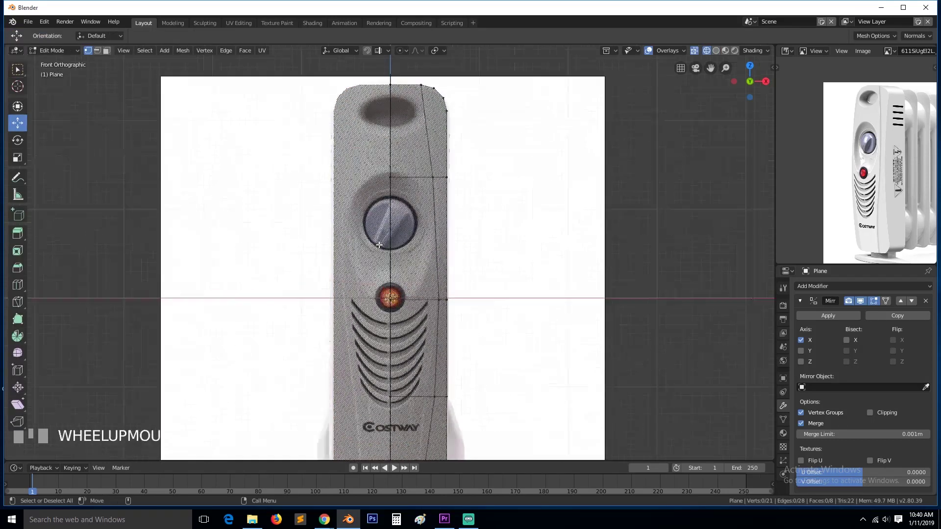
# - Examine the handle opening and the recess around the knob and red button in the front view and perspective reference photo
pyautogui.press('a')
pyautogui.press('a')
pyautogui.scroll(1, 406, 189)
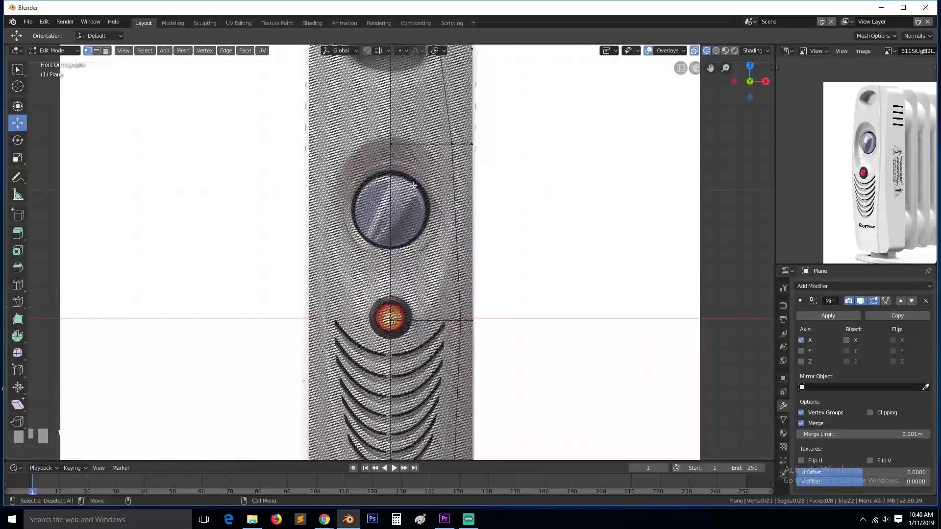
pyautogui.scroll(-2, 414, 185)
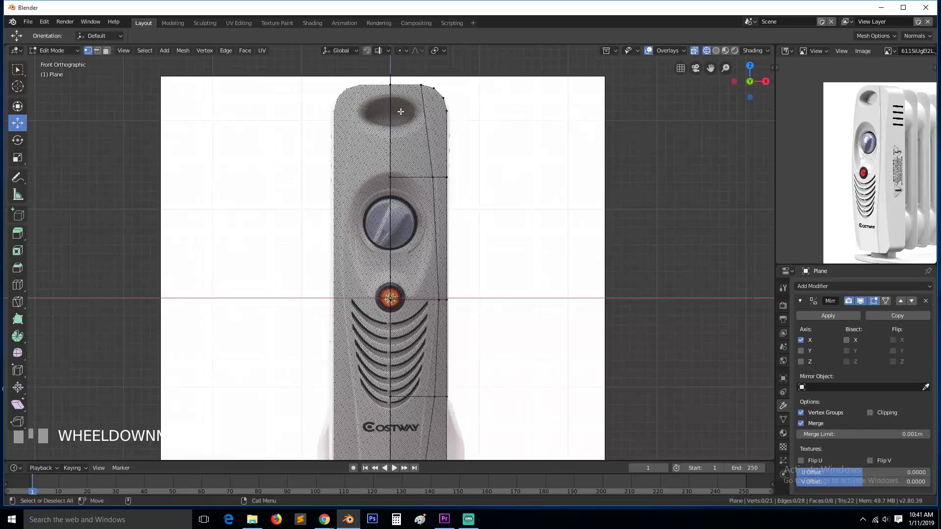
pyautogui.scroll(4, 864, 189)
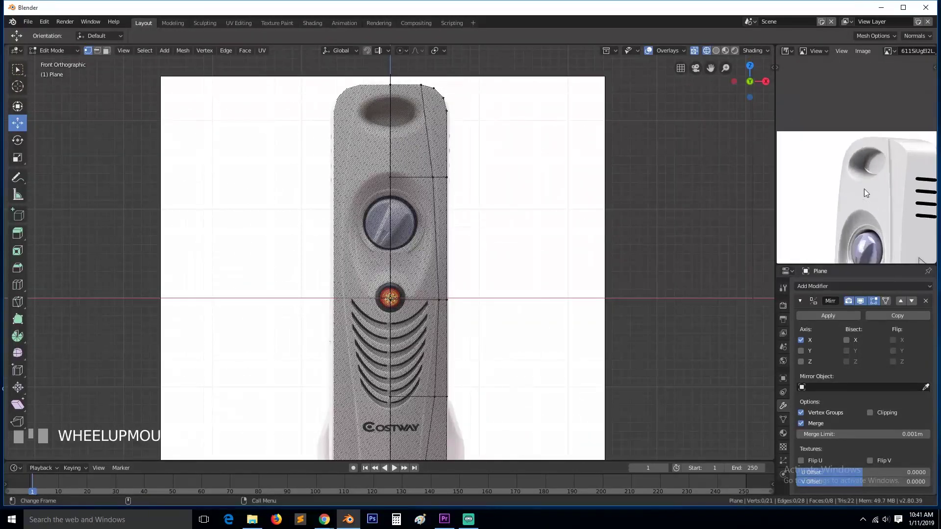
pyautogui.moveTo(861, 199); pyautogui.dragTo(838, 88, button='middle')
pyautogui.moveTo(837, 260)
pyautogui.mouseDown(button='middle')
pyautogui.moveTo(837, 153)
pyautogui.moveTo(829, 263)
pyautogui.mouseUp(button='middle')
pyautogui.moveTo(828, 58); pyautogui.dragTo(856, 125, button='middle')
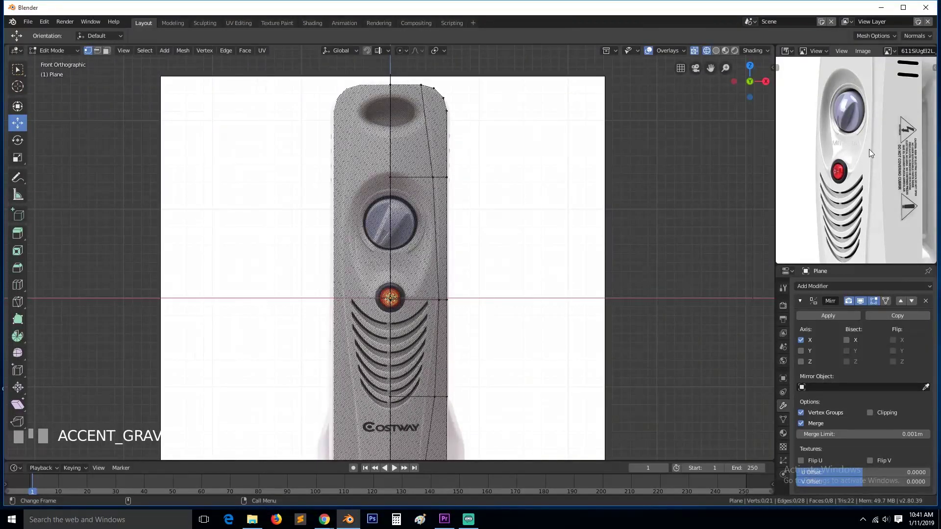
pyautogui.scroll(3, 391, 127)
pyautogui.click(391, 123)
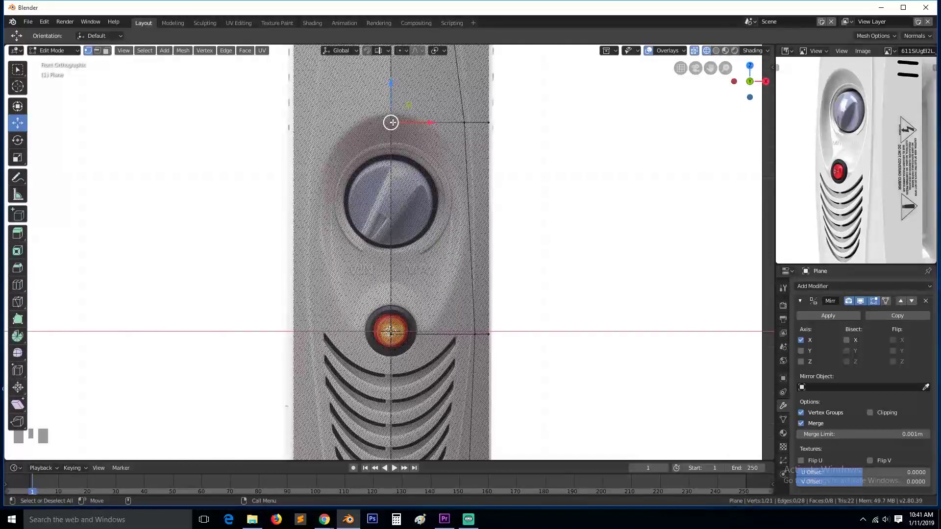
pyautogui.click(469, 93)
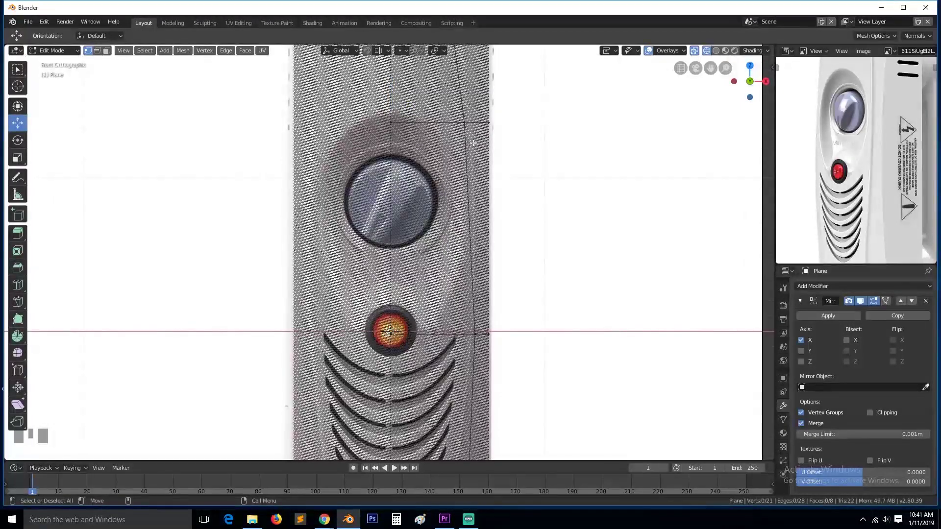
pyautogui.press('k')
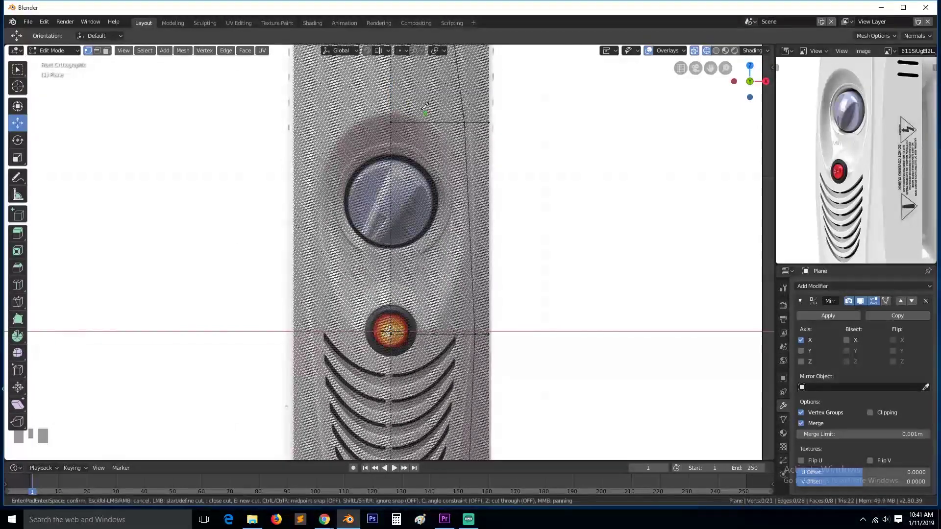
pyautogui.click(391, 112)
pyautogui.click(416, 118)
pyautogui.press('Escape')
# - Cut a horizontal edge loop across the panel through the lower half of the knob
pyautogui.hotkey('ctrl', 'r')
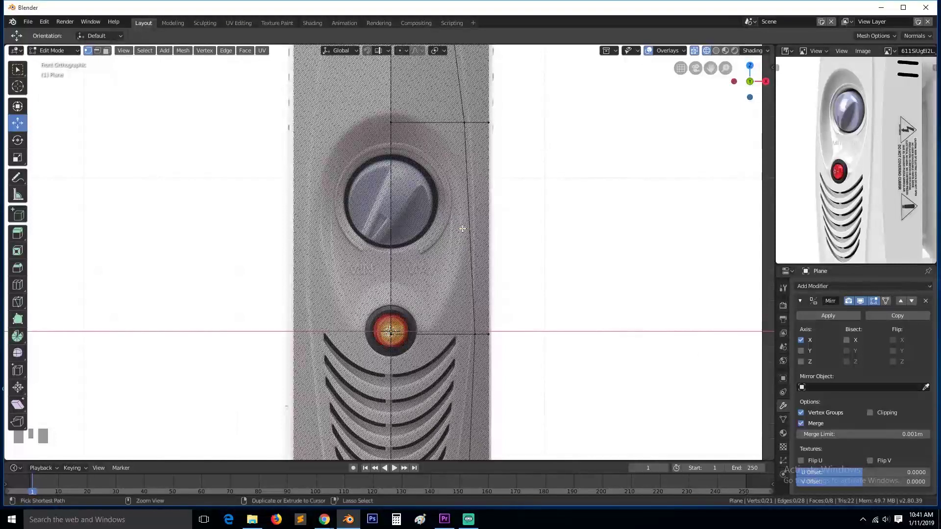
pyautogui.click(466, 212)
pyautogui.click(468, 207)
pyautogui.click(468, 207)
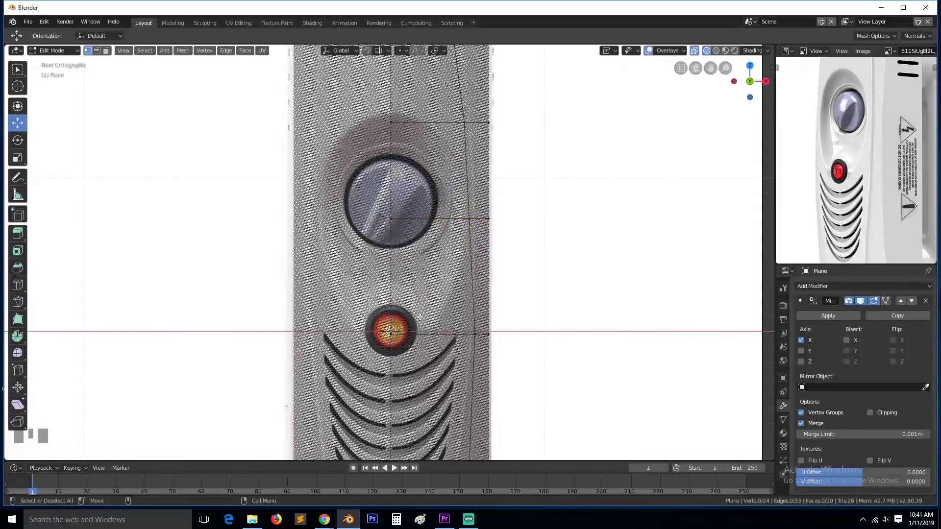
# - Slide the centre-line vertices at the recess's ends, the lower one to just below the red button and the upper one slightly upward
pyautogui.click(391, 333)
pyautogui.hotkey('shift', 'v')
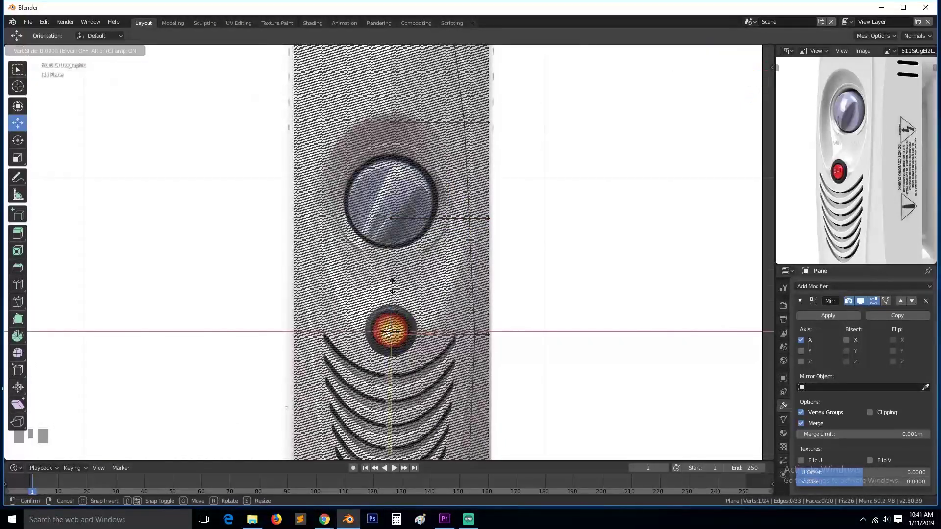
pyautogui.click(394, 312)
pyautogui.hotkey('alt', 'a')
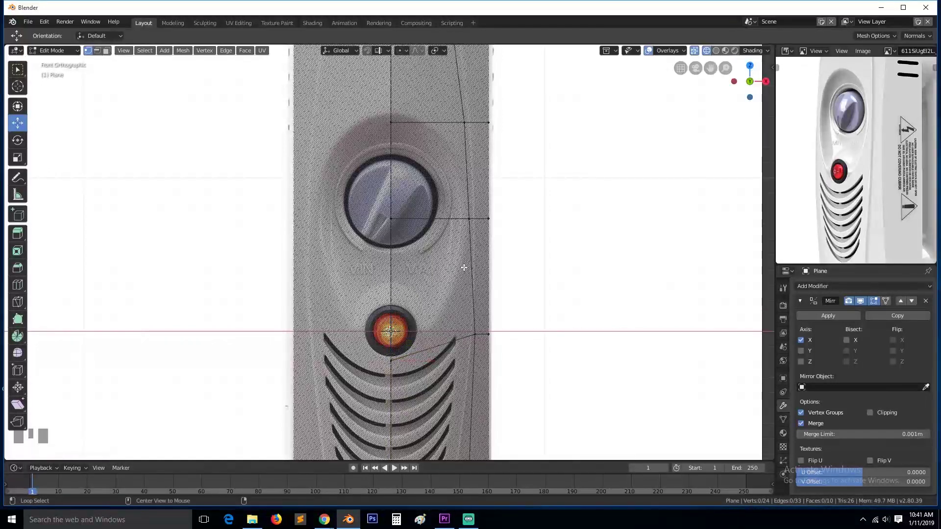
pyautogui.click(390, 121)
pyautogui.hotkey('shift', 'v')
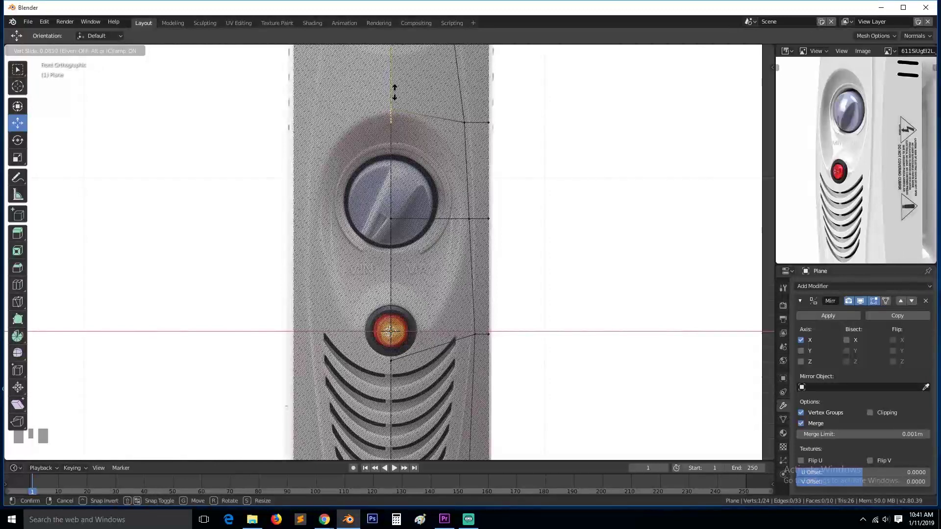
pyautogui.click(394, 91)
pyautogui.press('a')
# - Move the inner vertex of the loop crossing the knob slightly outward along X
pyautogui.click(469, 218)
pyautogui.moveTo(508, 218); pyautogui.dragTo(509, 218)
pyautogui.click(446, 165)
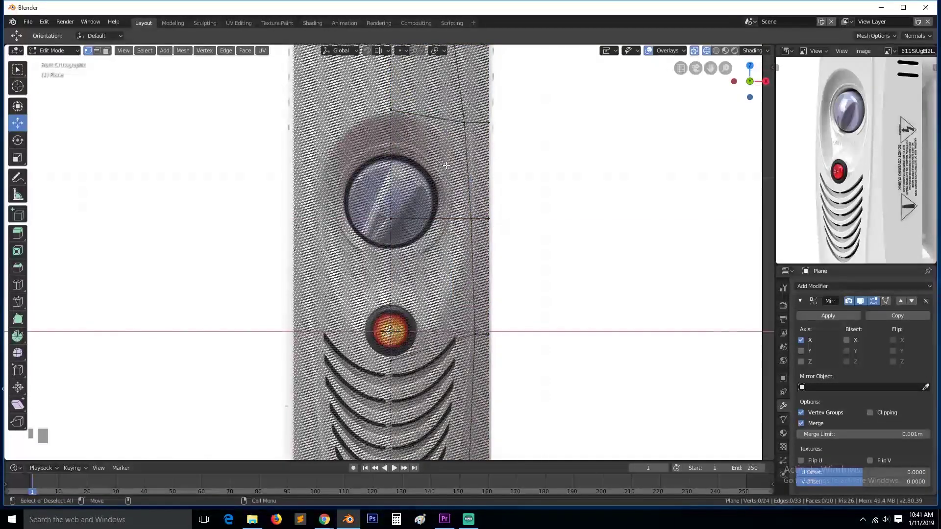
# - Inset the two half-panel faces covering the knob and the red button
pyautogui.click(440, 141)
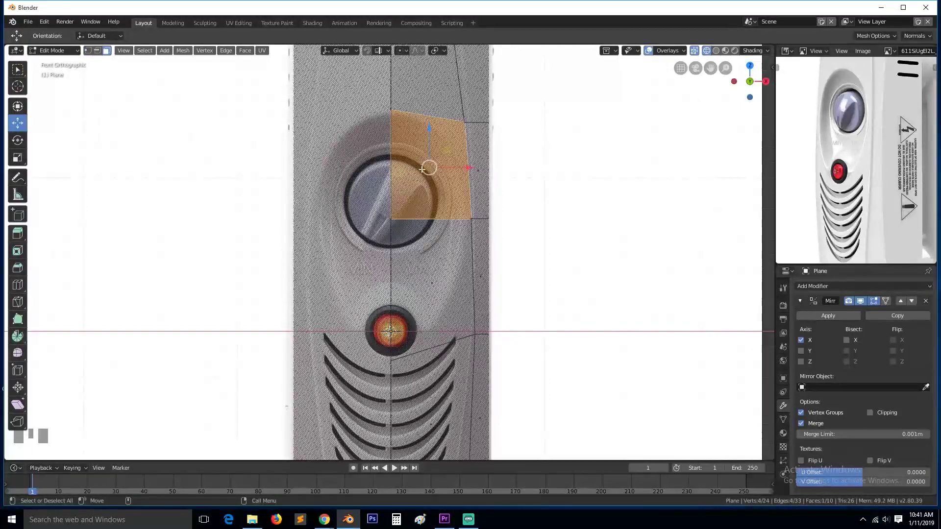
pyautogui.keyDown('shift'); pyautogui.click(433, 271); pyautogui.keyUp('shift')
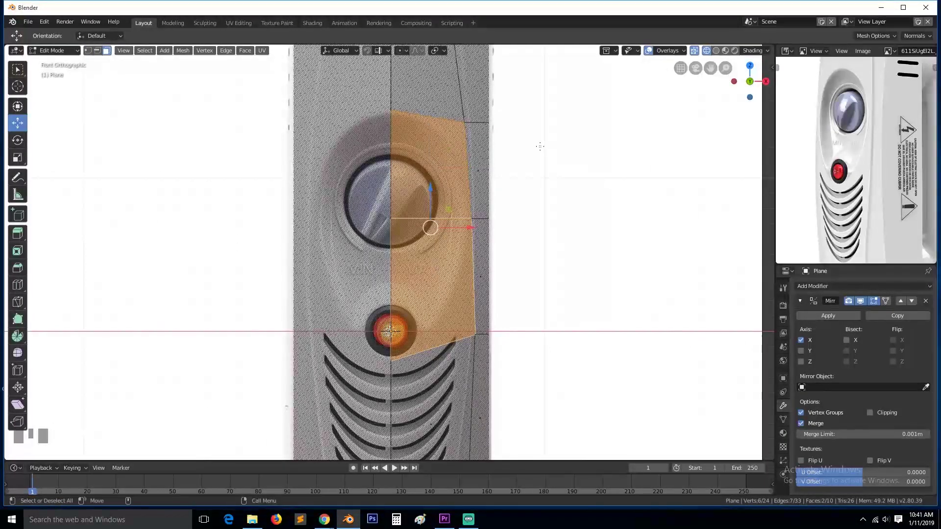
pyautogui.press('i')
pyautogui.click(530, 157)
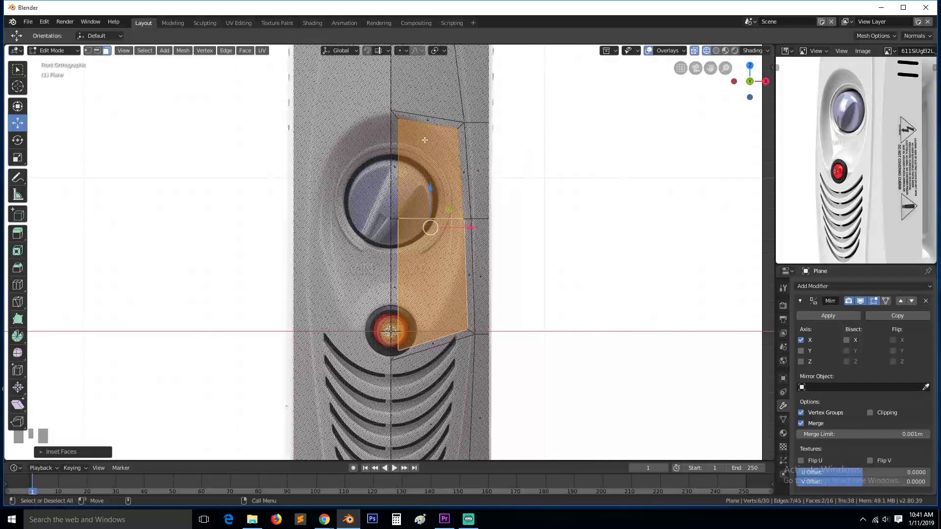
# - Delete the two narrow inset faces running along the mirror centre line
pyautogui.click(399, 165)
pyautogui.keyDown('shift'); pyautogui.click(396, 291); pyautogui.keyUp('shift')
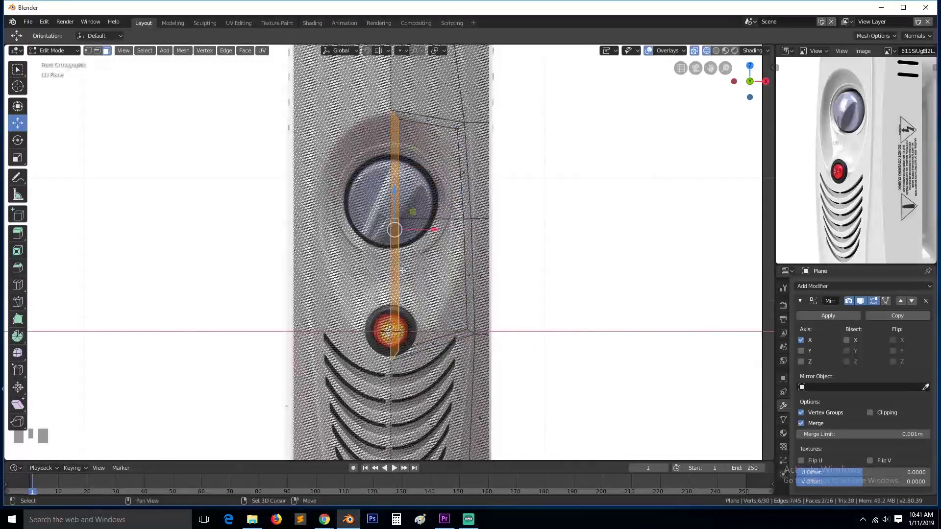
pyautogui.press('x')
pyautogui.click(438, 242)
# - Enable clipping on the Mirror modifier and move the inset's open inner edges along X onto the centre line
pyautogui.press('2')
pyautogui.click(403, 173)
pyautogui.keyDown('shift'); pyautogui.click(402, 250); pyautogui.keyUp('shift')
pyautogui.click(883, 414)
pyautogui.moveTo(448, 226); pyautogui.dragTo(440, 227)
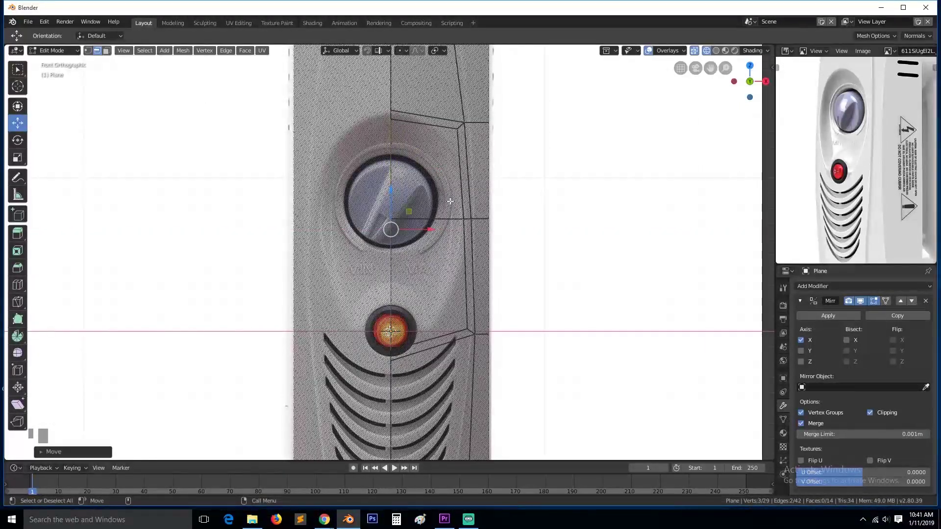
# - Move the two centre-line vertices above the knob upward along Z to frame the top of the recess
pyautogui.click(462, 125)
pyautogui.press('g')
pyautogui.click(475, 131)
pyautogui.click(400, 111)
pyautogui.keyDown('shift'); pyautogui.click(391, 127); pyautogui.keyUp('shift')
pyautogui.moveTo(390, 81); pyautogui.dragTo(391, 73)
# - Move the inset's upper and lower outer corner vertices inward to follow the recess contour around the knob and red button
pyautogui.click(456, 130)
pyautogui.press('g')
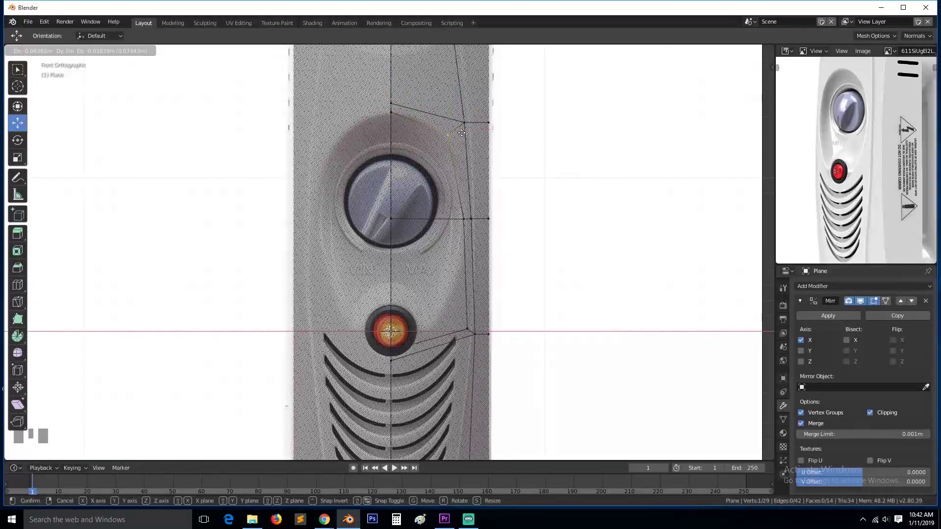
pyautogui.click(464, 132)
pyautogui.click(465, 326)
pyautogui.press('g')
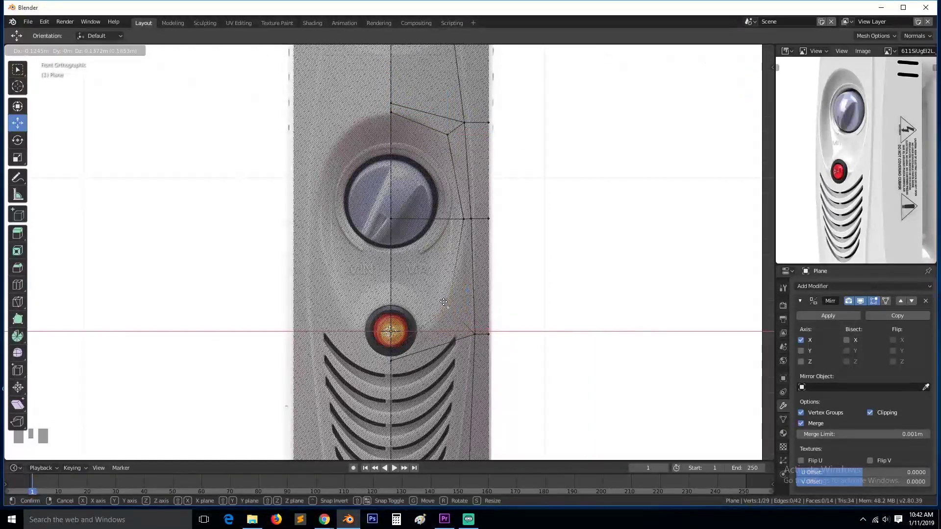
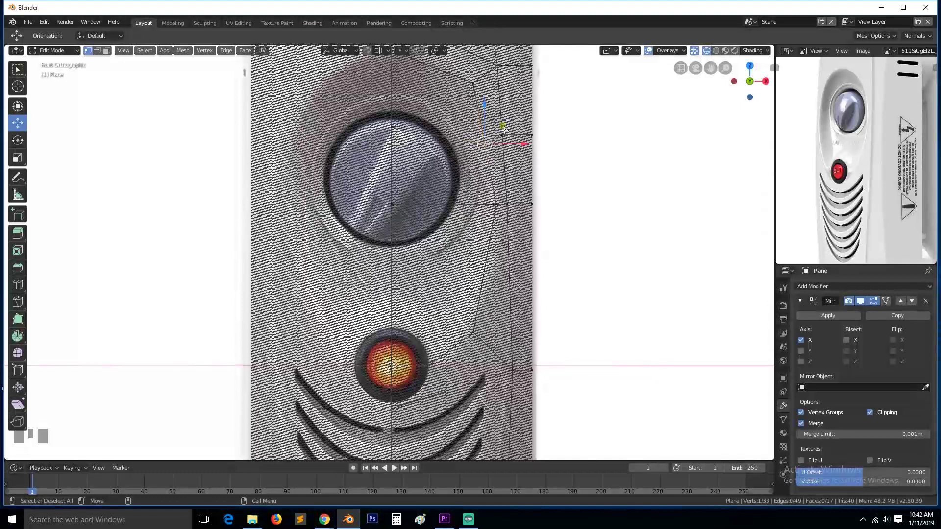
# - Cut a centred horizontal edge loop between the knob and the red button
pyautogui.hotkey('ctrl', 'r')
pyautogui.click(504, 226)
pyautogui.rightClick(505, 196)
# - Move the outer contour loop's vertices beside and below the knob outward along X to smooth the panel's curve
pyautogui.click(502, 134)
pyautogui.keyDown('shift'); pyautogui.click(510, 288); pyautogui.keyUp('shift')
pyautogui.moveTo(546, 211); pyautogui.dragTo(551, 205)
pyautogui.click(508, 204)
pyautogui.click(505, 135)
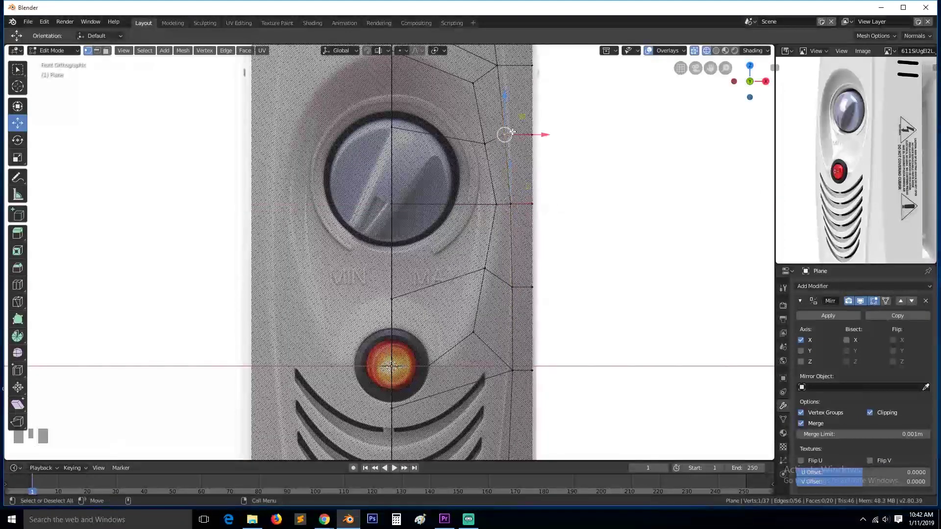
pyautogui.moveTo(539, 135); pyautogui.dragTo(547, 134)
pyautogui.rightClick(509, 213)
pyautogui.click(526, 199)
pyautogui.click(511, 205)
pyautogui.moveTo(557, 200); pyautogui.dragTo(561, 199)
pyautogui.hotkey('alt', 'a')
# - Move the recess loop's vertices beside the upper knob and just below the knob outward along X to round the contour
pyautogui.scroll(-4, 542, 236)
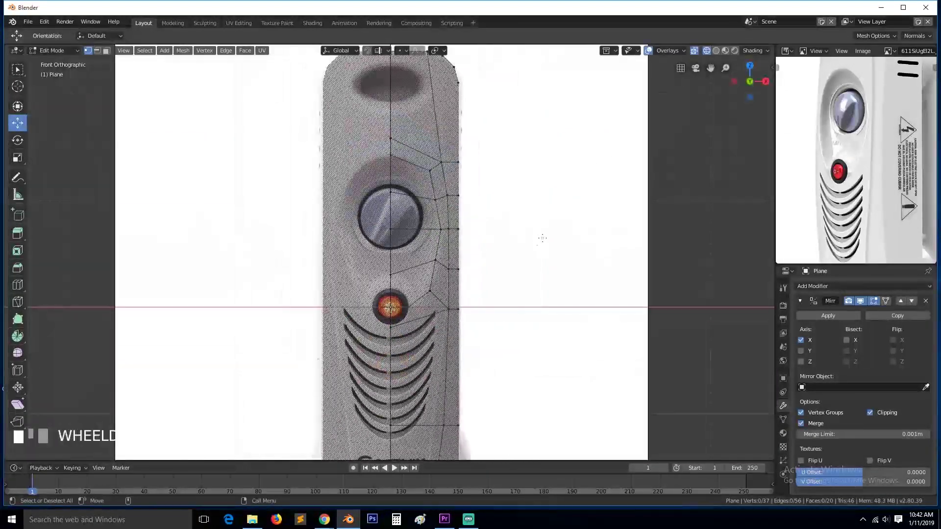
pyautogui.scroll(2, 501, 211)
pyautogui.scroll(-3, 464, 157)
pyautogui.scroll(2, 457, 162)
pyautogui.click(446, 189)
pyautogui.moveTo(485, 189); pyautogui.dragTo(491, 191)
pyautogui.click(455, 252)
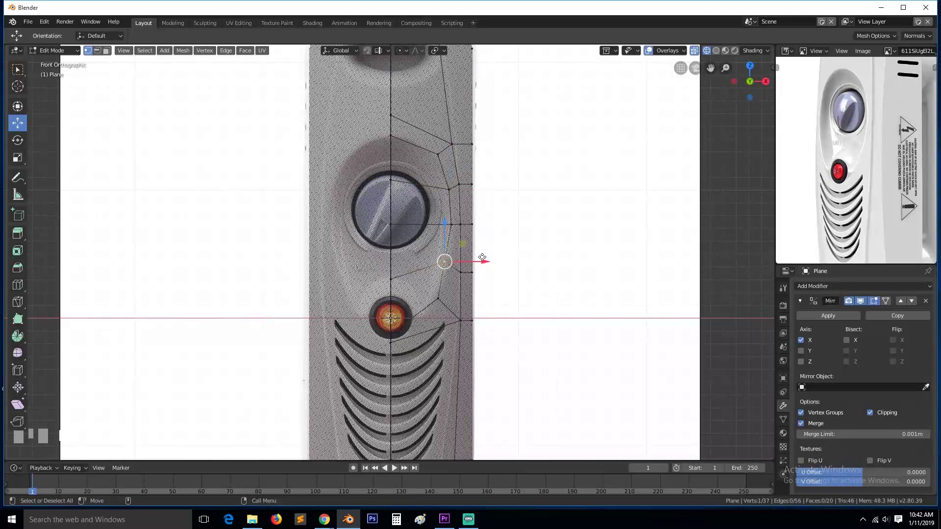
pyautogui.click(446, 294)
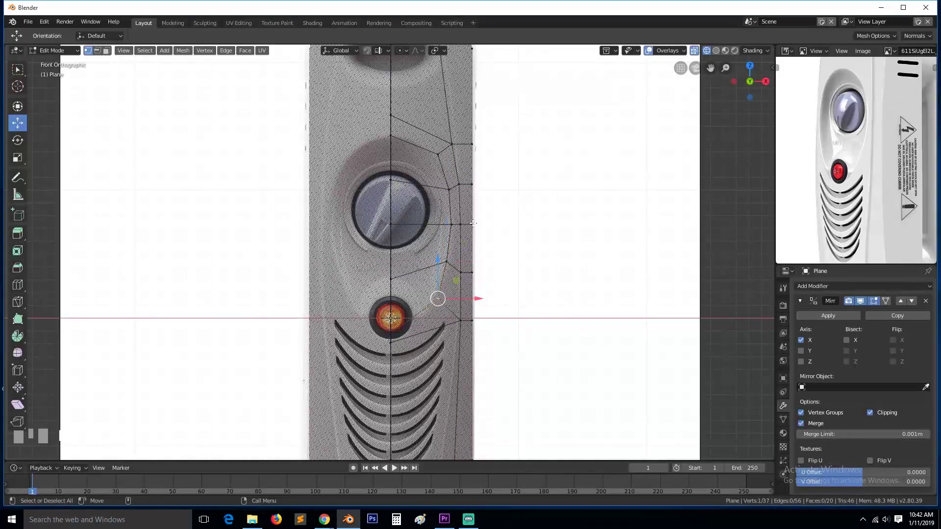
pyautogui.press('h')
pyautogui.hotkey('alt', 'h')
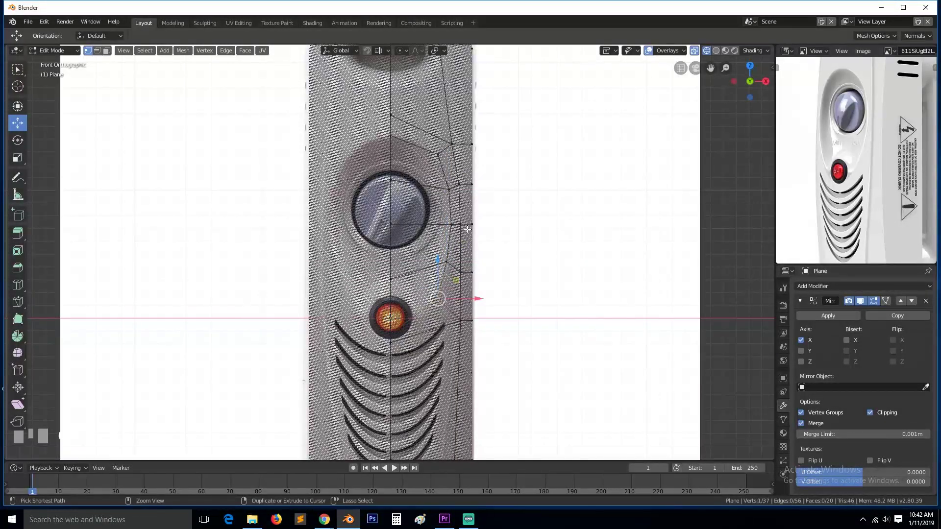
# - Reposition the recess loop's vertices beside the red button, below the knob and beside the upper knob to follow the contour
pyautogui.press('g')
pyautogui.click(463, 235)
pyautogui.press('g')
pyautogui.click(458, 245)
pyautogui.press('g')
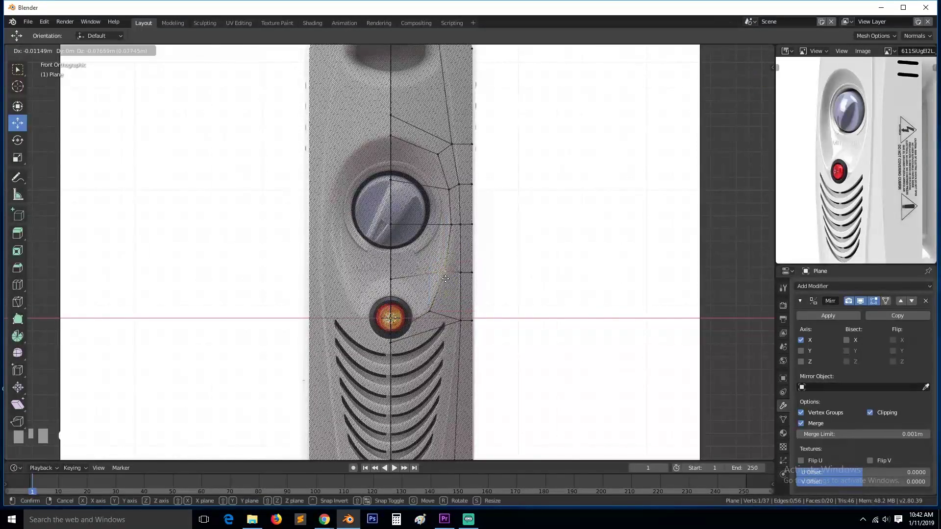
pyautogui.click(445, 273)
pyautogui.click(449, 182)
pyautogui.press('g')
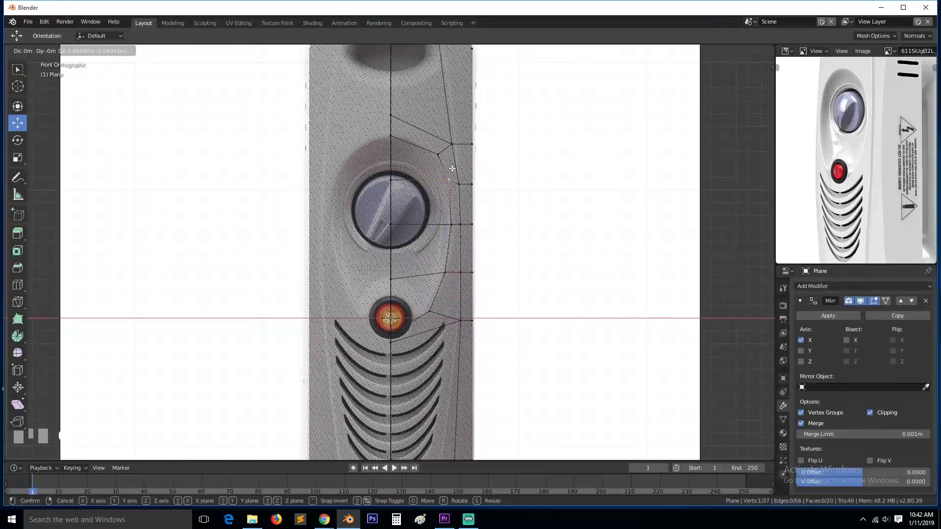
pyautogui.click(449, 180)
pyautogui.hotkey('alt', 'Tab')
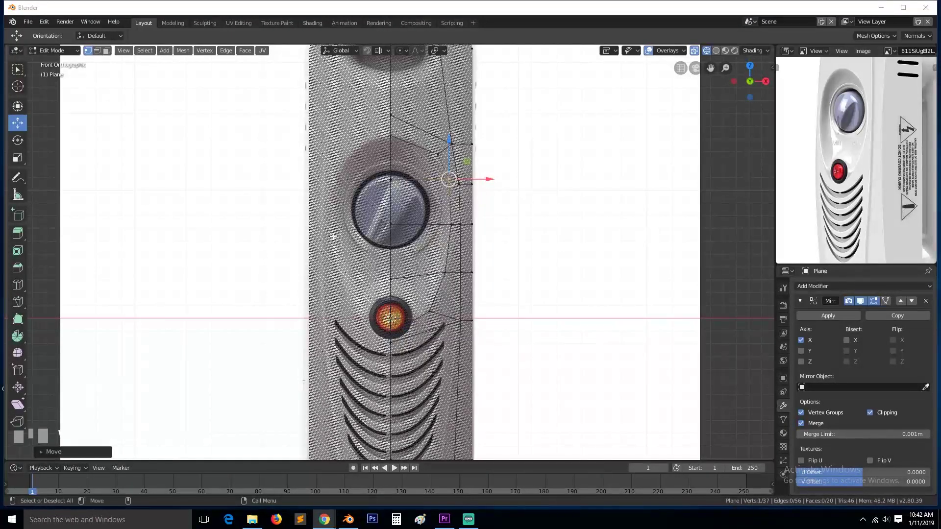
pyautogui.click(451, 144)
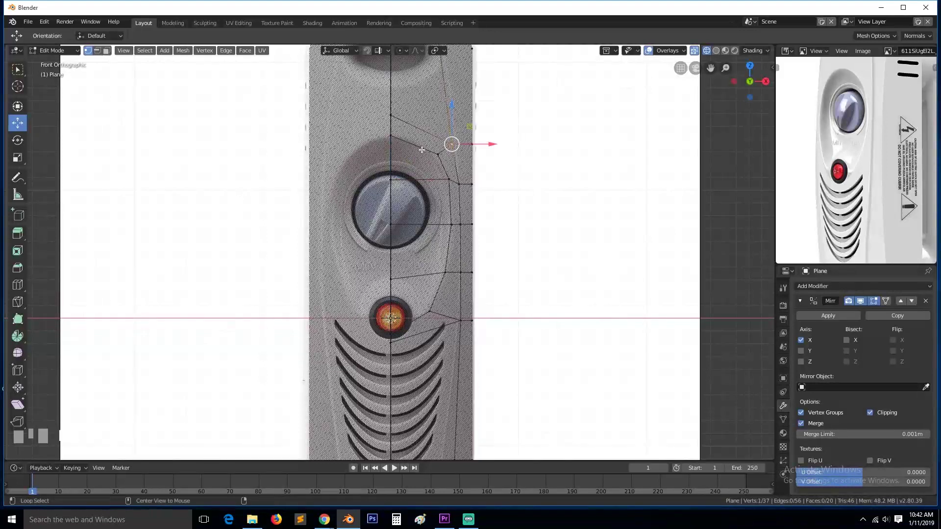
# - Return to Object Mode in solid shading and add a Subdivision Surface modifier below the panel's Mirror modifier
pyautogui.press('Tab')
pyautogui.scroll(-2, 435, 206)
pyautogui.press('z')
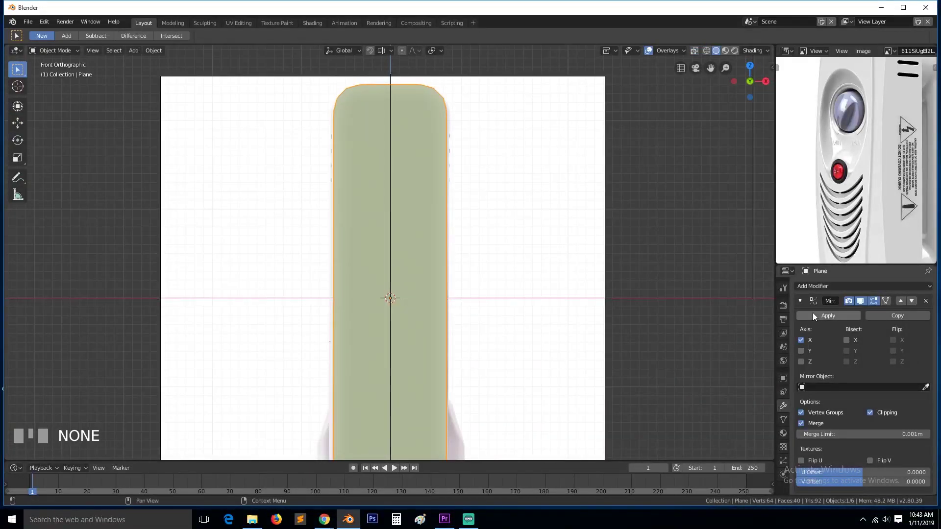
pyautogui.click(813, 300)
pyautogui.click(828, 285)
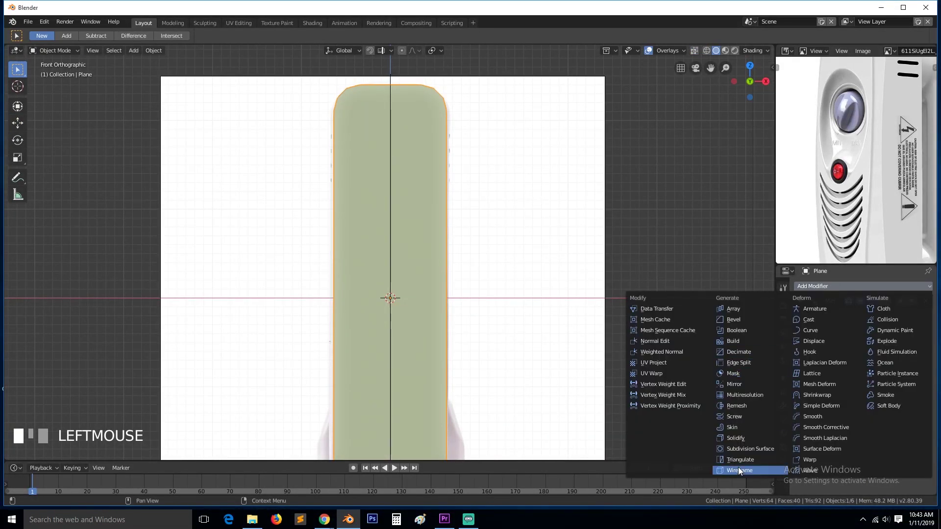
pyautogui.click(746, 449)
# - Compare the smoothed edit cage with the reference photo in wireframe, and turn the Subdivision Surface's on-cage display back off
pyautogui.press('Tab')
pyautogui.scroll(4, 443, 182)
pyautogui.press('z')
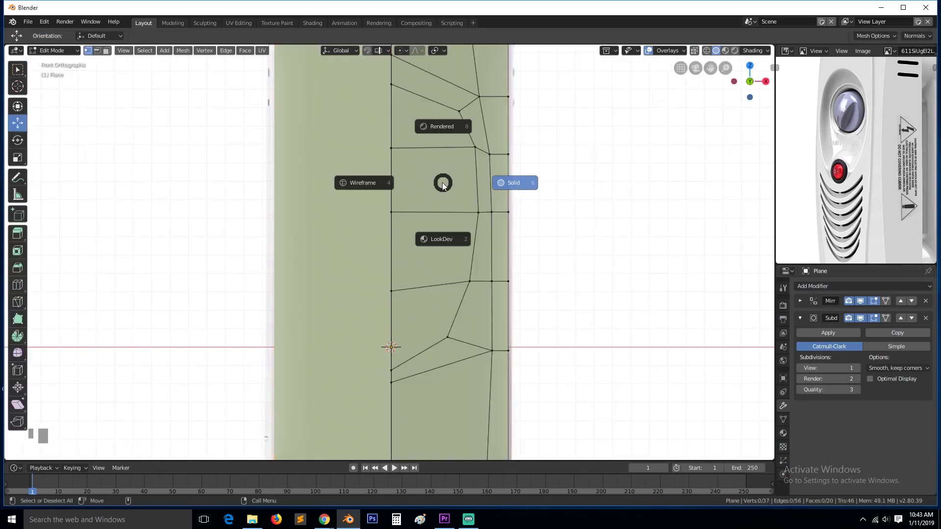
pyautogui.hotkey('shift', 'z')
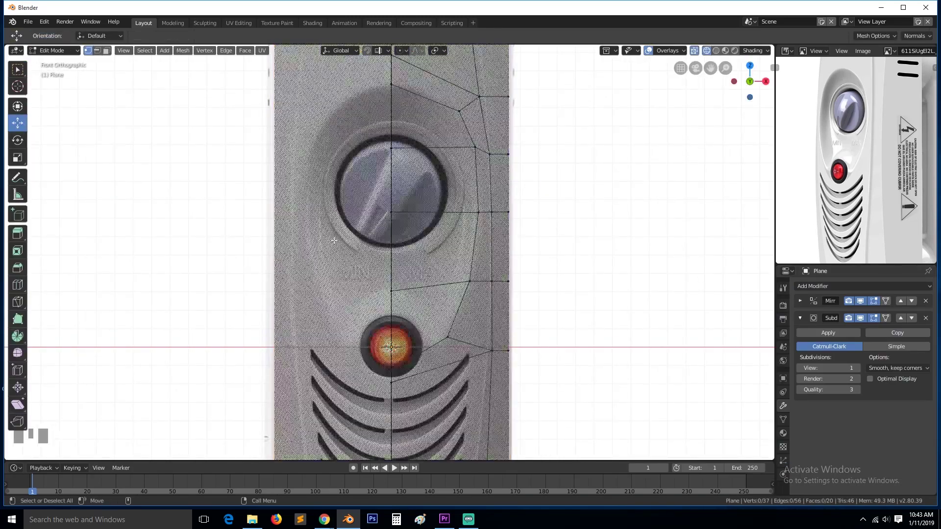
pyautogui.click(889, 318)
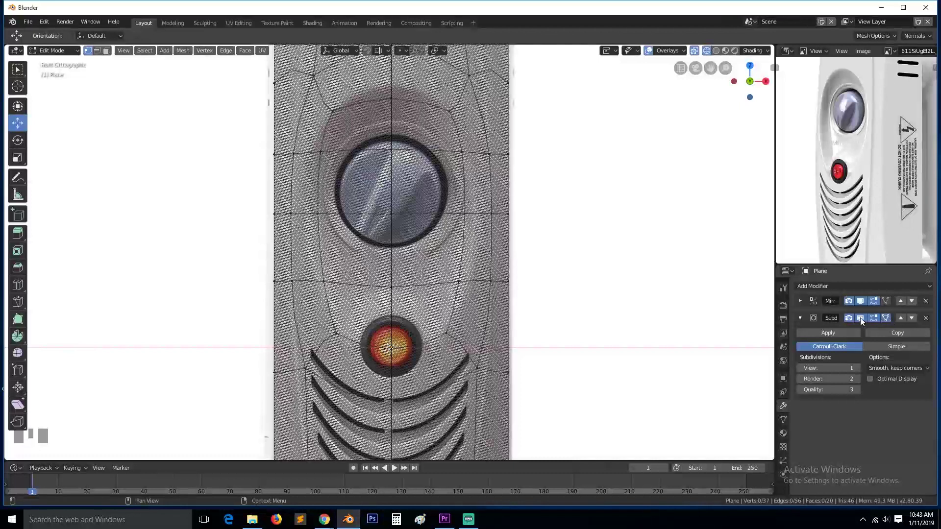
pyautogui.scroll(-1, 410, 272)
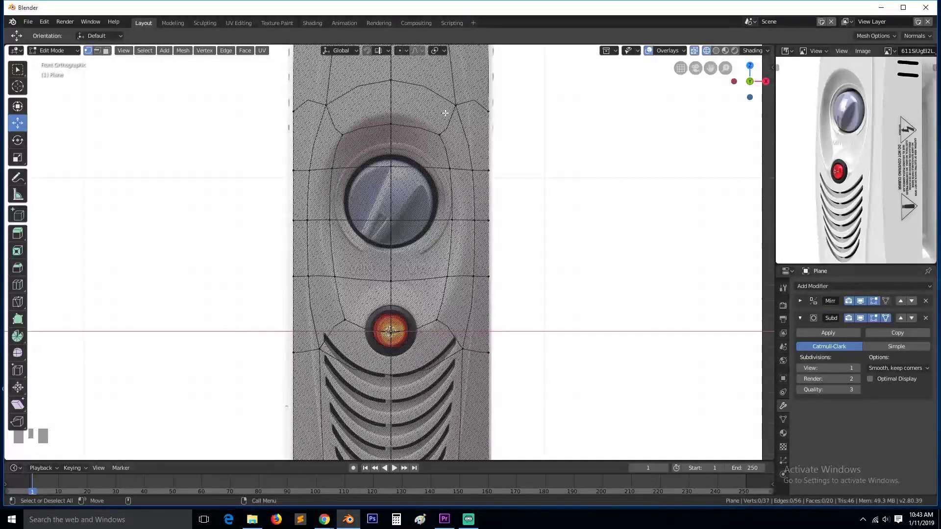
pyautogui.click(886, 318)
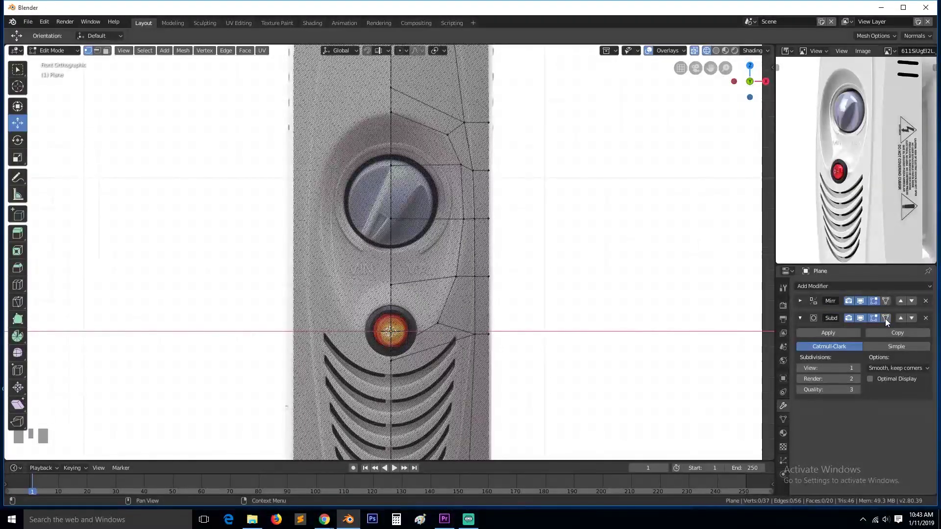
# - Select the panel's inner faces from top to bottom, leaving out the outer edge strip, and extrude them slightly forward
pyautogui.hotkey('shift', 'z')
pyautogui.press('3')
pyautogui.scroll(-4, 492, 183)
pyautogui.click(406, 147)
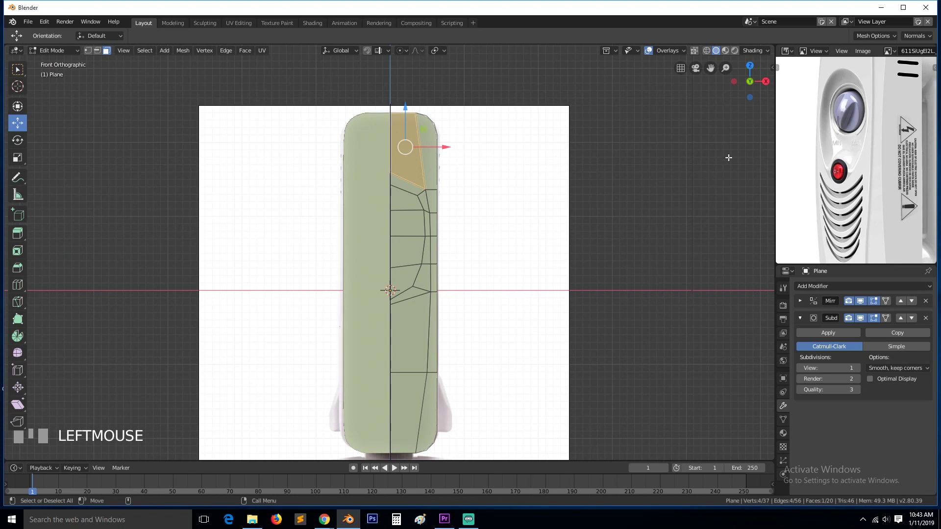
pyautogui.scroll(-2, 406, 151)
pyautogui.scroll(-2, 832, 143)
pyautogui.moveTo(832, 143); pyautogui.dragTo(827, 70, button='middle')
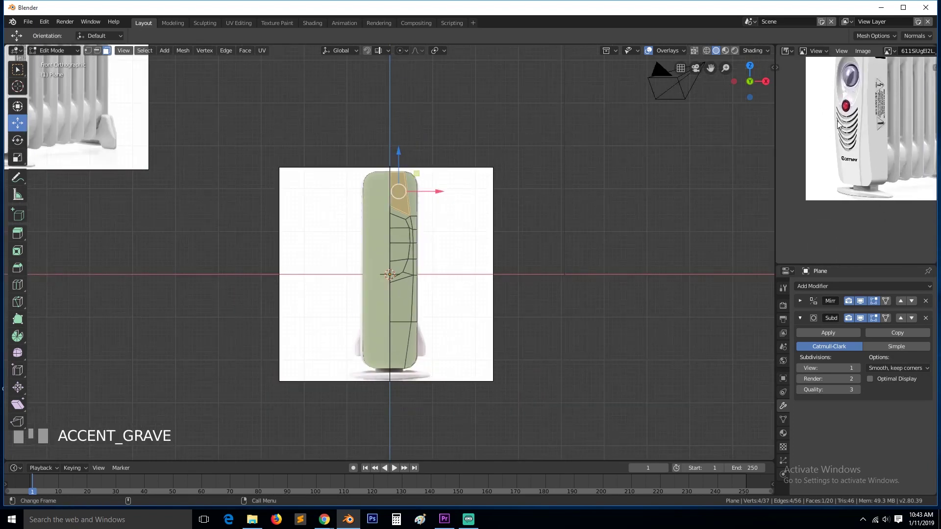
pyautogui.scroll(3, 846, 155)
pyautogui.scroll(5, 406, 255)
pyautogui.scroll(-3, 406, 255)
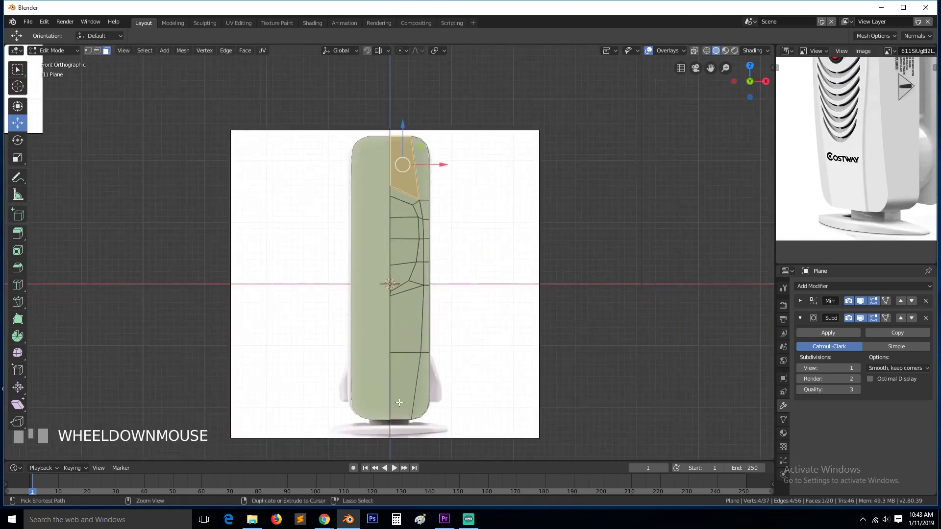
pyautogui.keyDown('ctrl'); pyautogui.click(406, 260); pyautogui.keyUp('ctrl')
pyautogui.keyDown('shift'); pyautogui.click(416, 276); pyautogui.keyUp('shift')
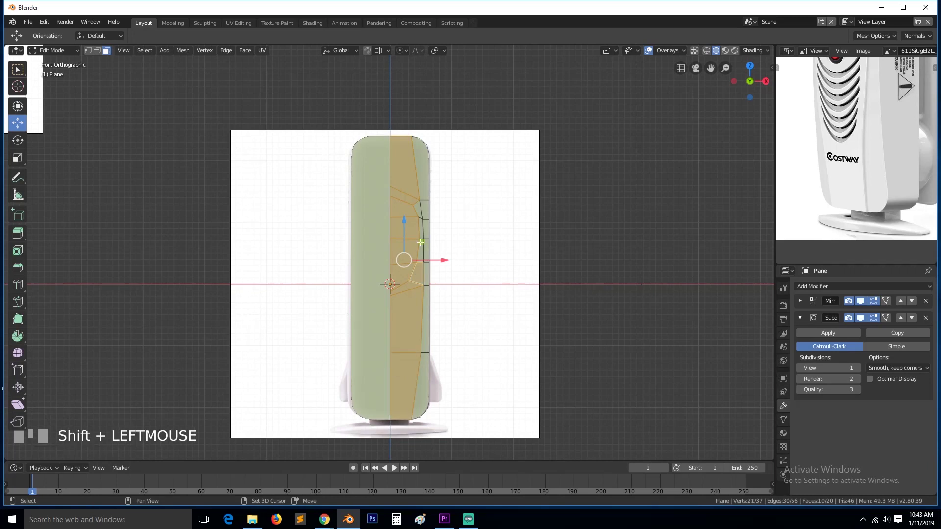
pyautogui.keyDown('ctrl'); pyautogui.click(419, 212); pyautogui.keyUp('ctrl')
pyautogui.press('`')
pyautogui.moveTo(435, 226); pyautogui.dragTo(403, 239, button='middle')
pyautogui.scroll(5, 403, 238)
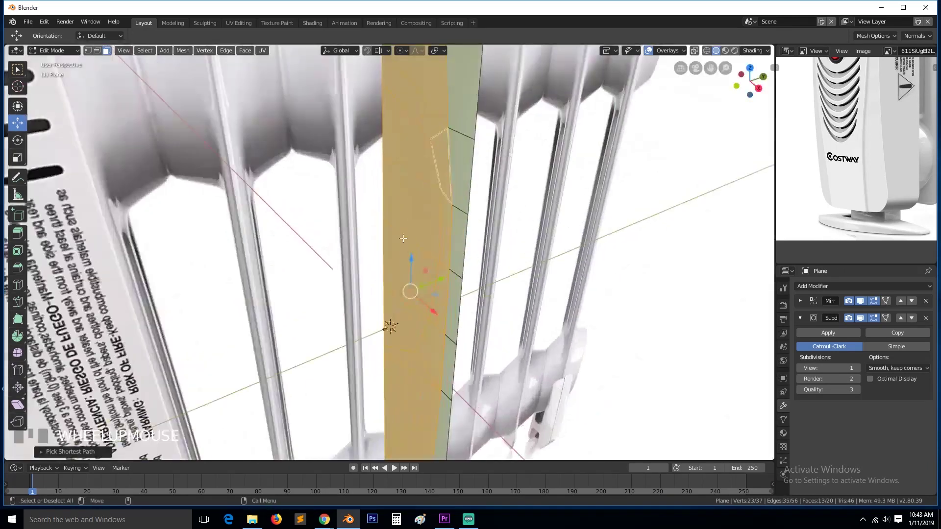
pyautogui.press('e')
pyautogui.click(455, 251)
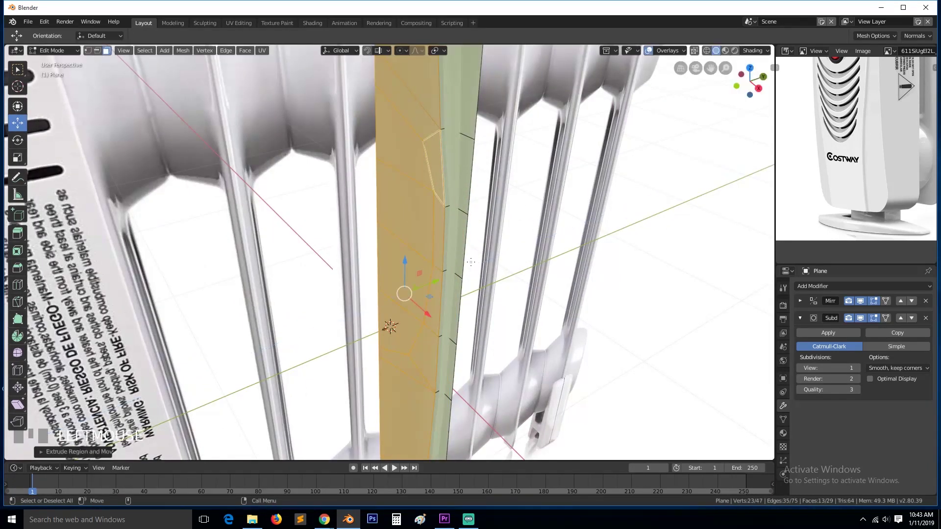
# - Disable the Subdivision Surface modifier for render and viewport, and shift the extruded faces slightly along Y
pyautogui.click(855, 318)
pyautogui.click(860, 319)
pyautogui.press('Tab')
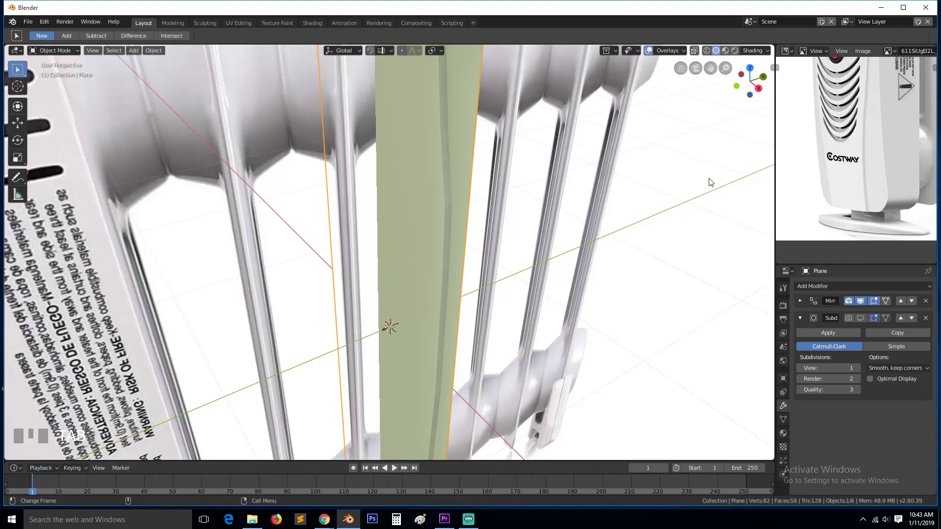
pyautogui.press('Tab')
pyautogui.scroll(2, 434, 227)
pyautogui.moveTo(443, 304); pyautogui.dragTo(446, 301)
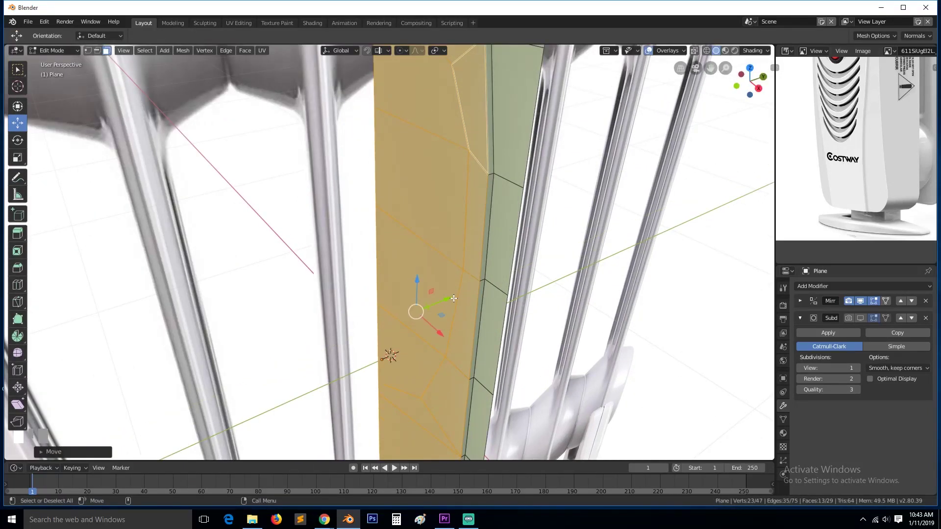
# - Move the whole panel object along Y in the right view onto the heater's front housing
pyautogui.press('KP_3')
pyautogui.scroll(-3, 454, 298)
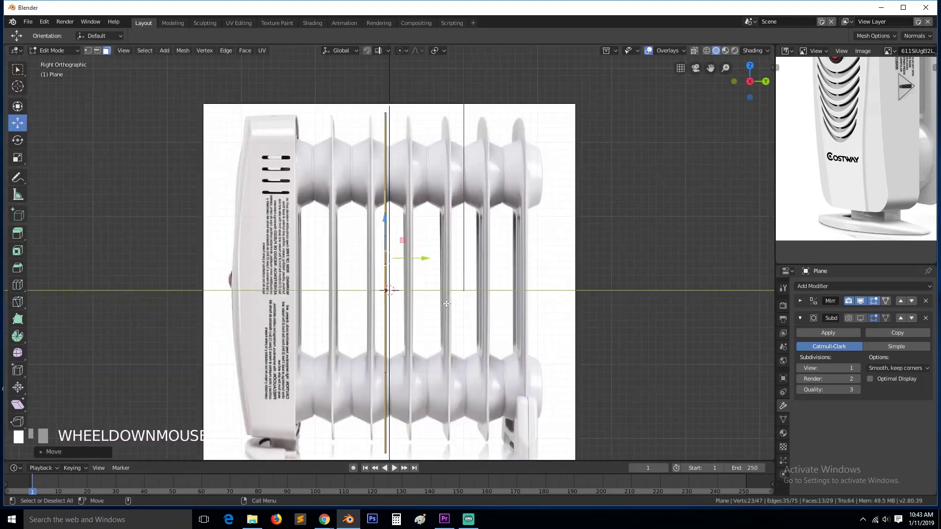
pyautogui.press('Tab')
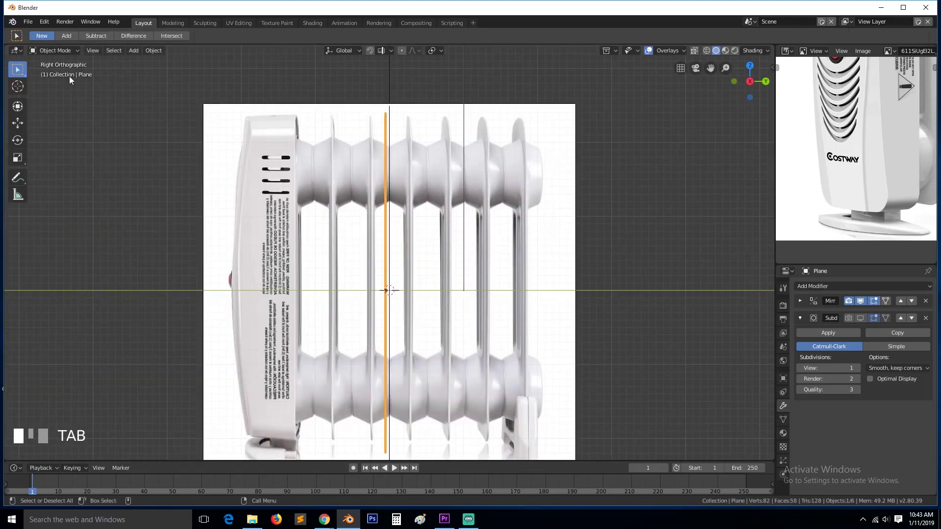
pyautogui.click(17, 123)
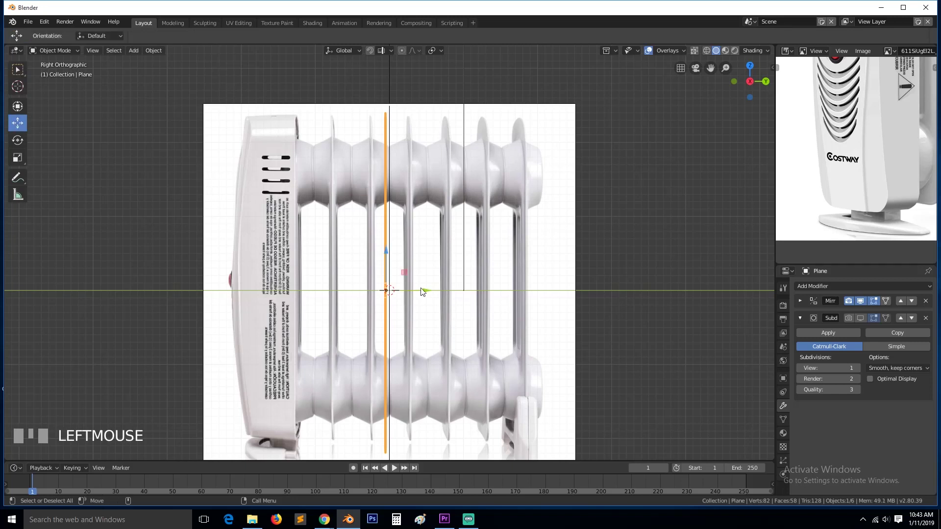
pyautogui.moveTo(426, 292); pyautogui.dragTo(292, 299)
pyautogui.press('KP_Decimal')
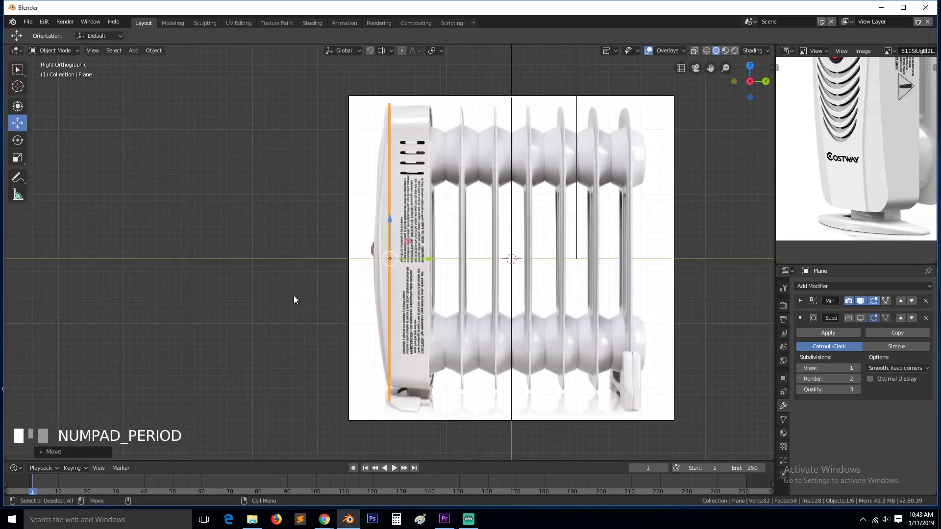
pyautogui.scroll(3, 381, 271)
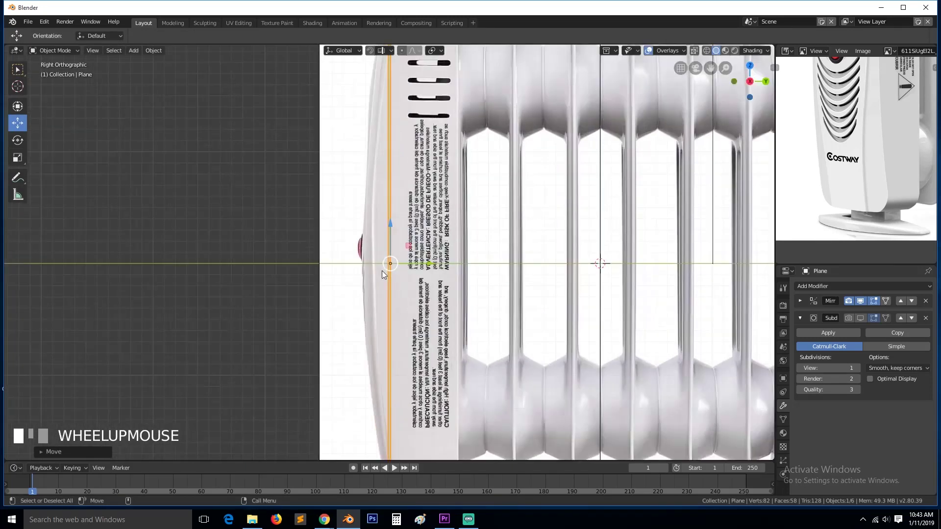
pyautogui.click(819, 287)
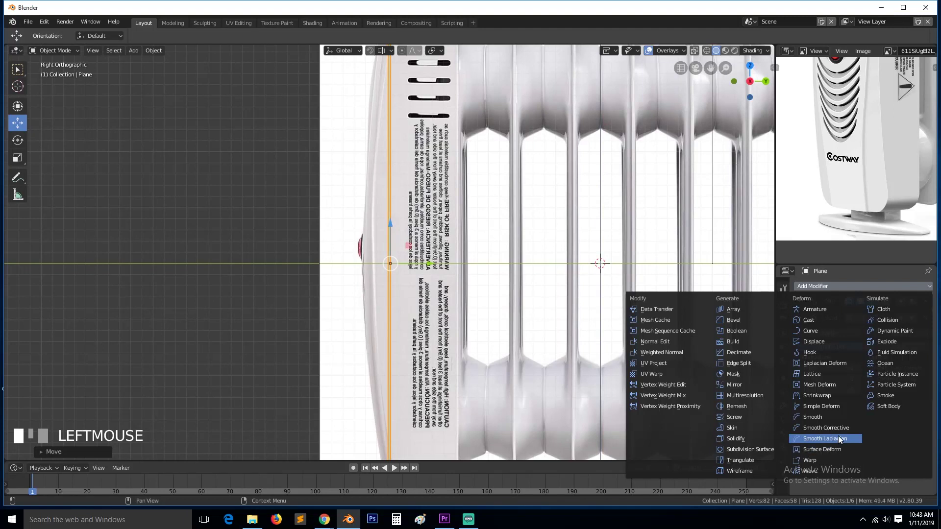
pyautogui.click(840, 449)
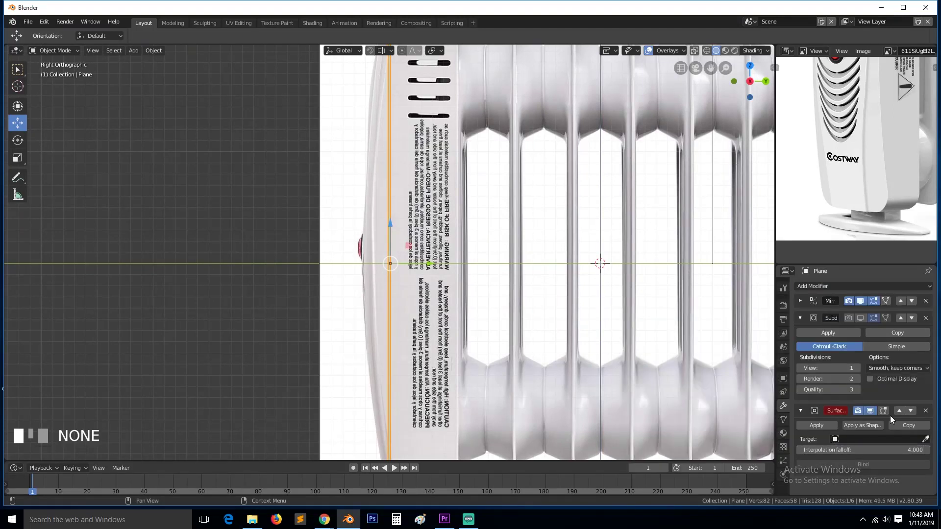
pyautogui.click(800, 318)
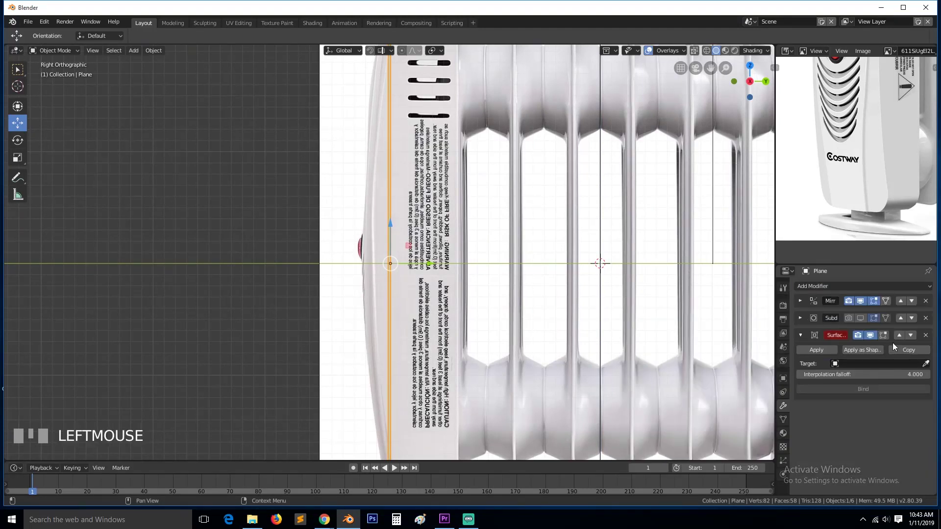
pyautogui.click(926, 336)
# - Add a Simple Deform modifier set to Bend at 18.9° and move the panel forward along Y to the heater's curved front
pyautogui.click(893, 285)
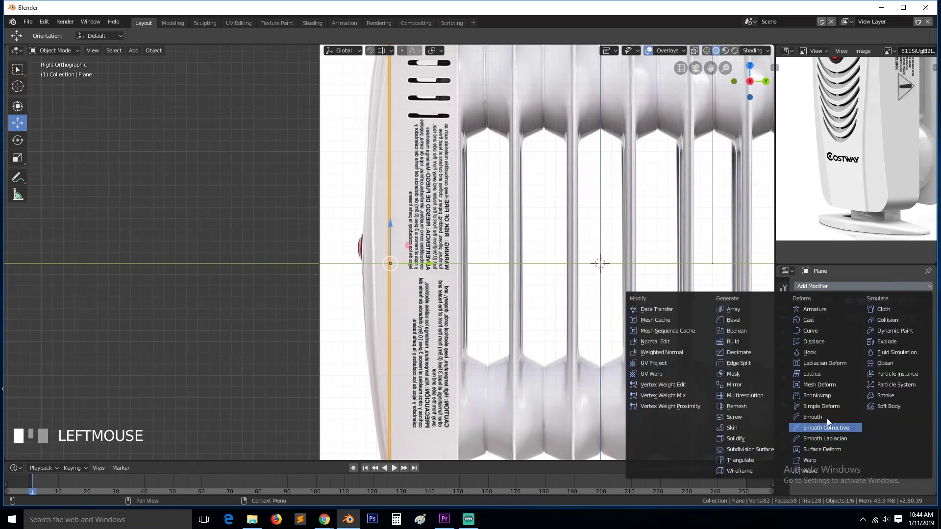
pyautogui.click(827, 403)
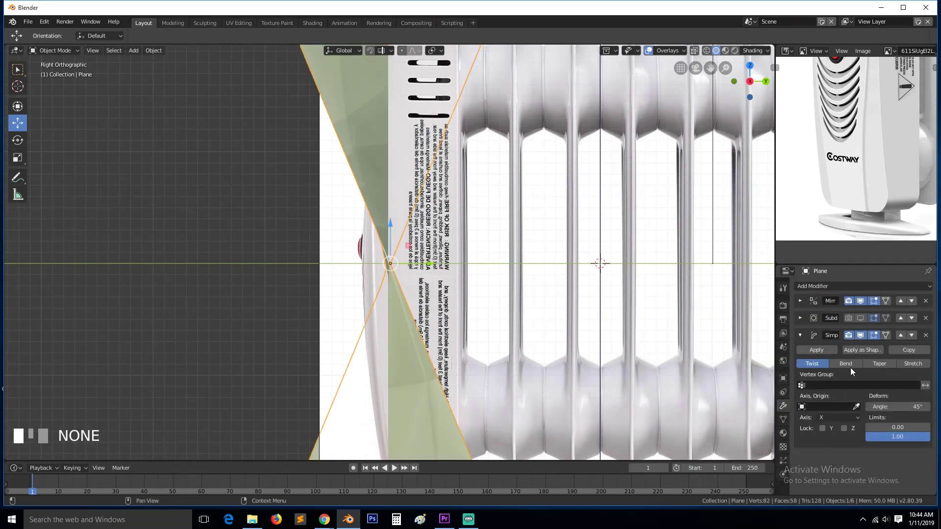
pyautogui.click(849, 364)
pyautogui.scroll(-2, 504, 247)
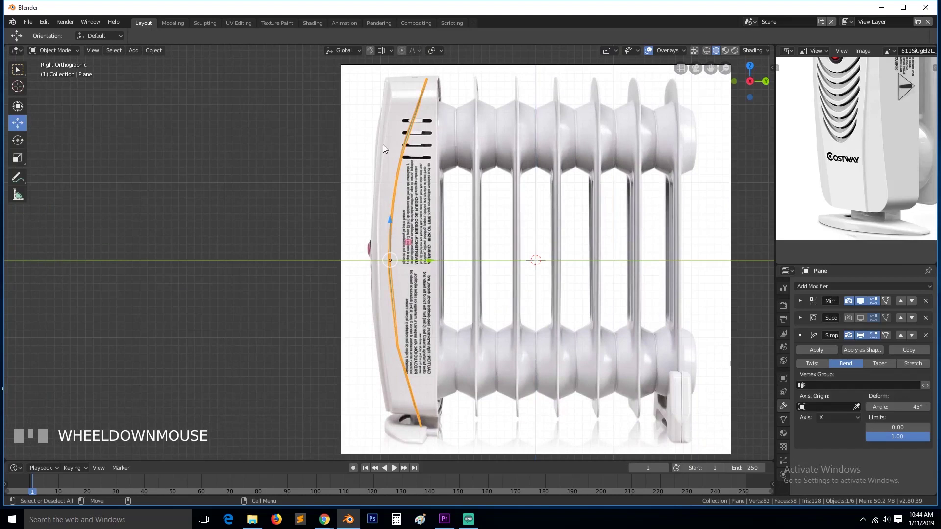
pyautogui.moveTo(430, 262); pyautogui.dragTo(410, 268)
pyautogui.moveTo(898, 407); pyautogui.dragTo(858, 407)
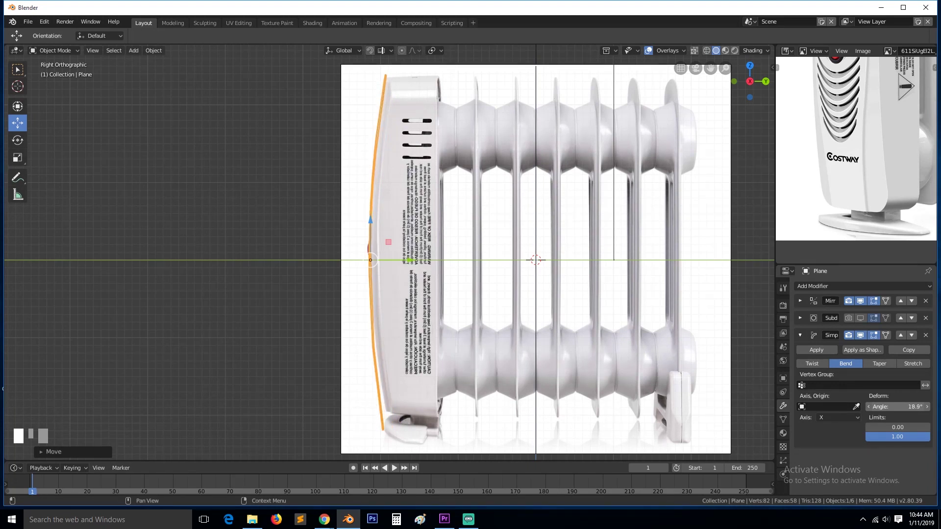
# - Hide the bent panel and examine the housing's curved front edge in the side and perspective reference photos
pyautogui.scroll(2, 347, 254)
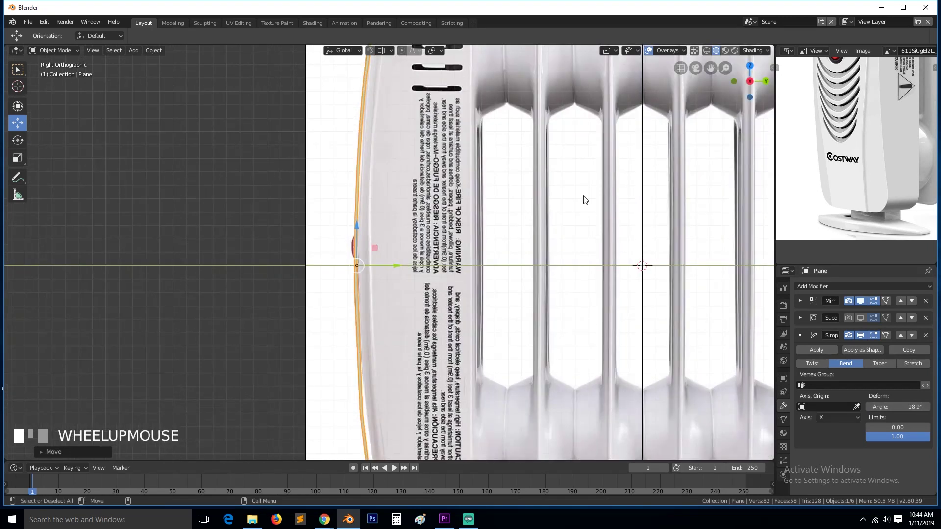
pyautogui.moveTo(711, 68); pyautogui.dragTo(475, 86)
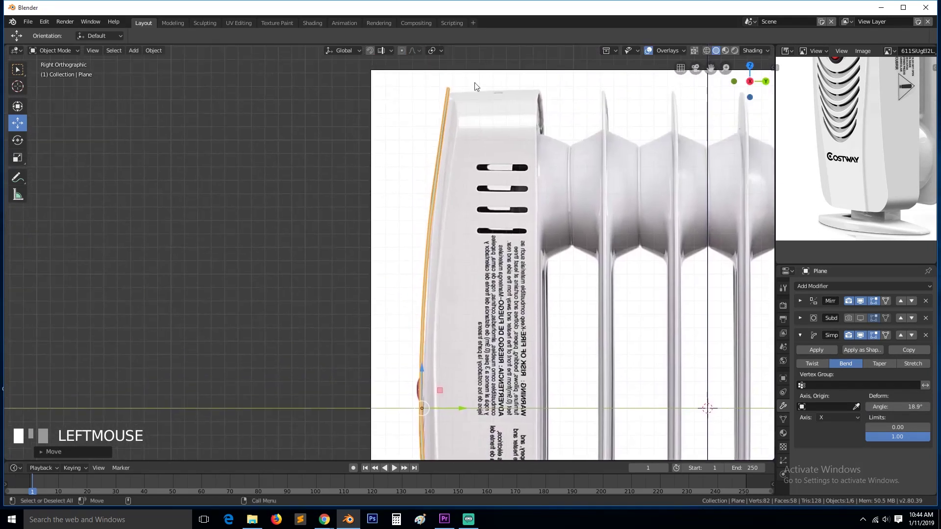
pyautogui.click(596, 266)
pyautogui.scroll(3, 583, 252)
pyautogui.scroll(-1, 469, 148)
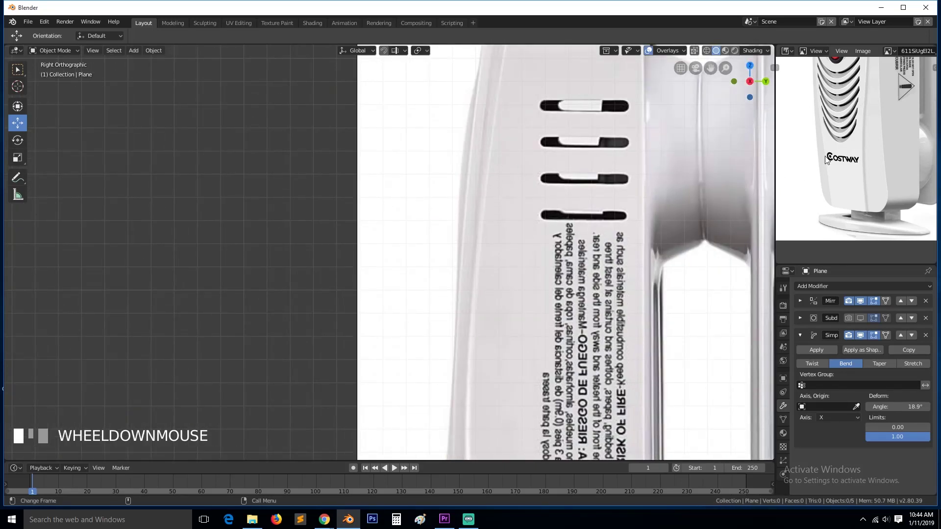
pyautogui.scroll(-3, 858, 147)
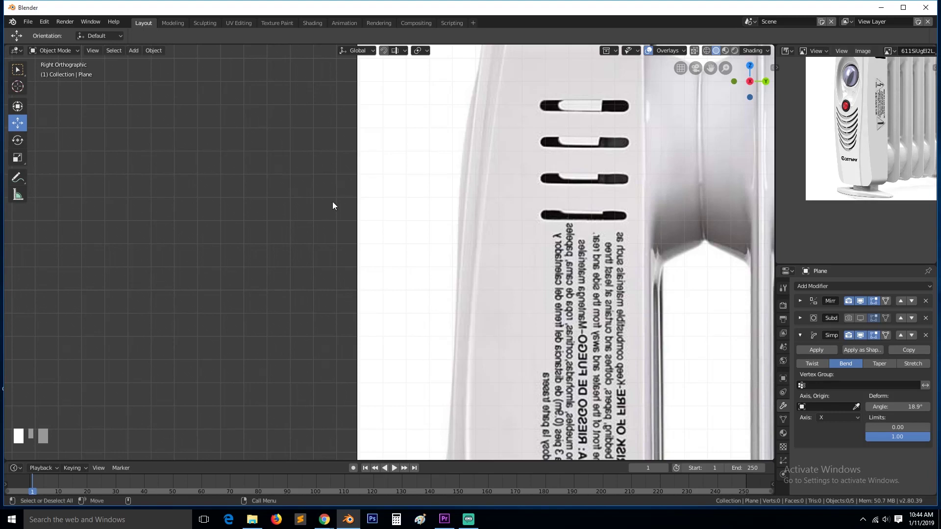
# - Unhide the bent front panel and open its mesh for editing in a perspective view
pyautogui.hotkey('alt', 'h')
pyautogui.press('`')
pyautogui.moveTo(401, 207)
pyautogui.mouseDown(button='middle')
pyautogui.moveTo(460, 222)
pyautogui.moveTo(414, 217)
pyautogui.mouseUp(button='middle')
pyautogui.press('Tab')
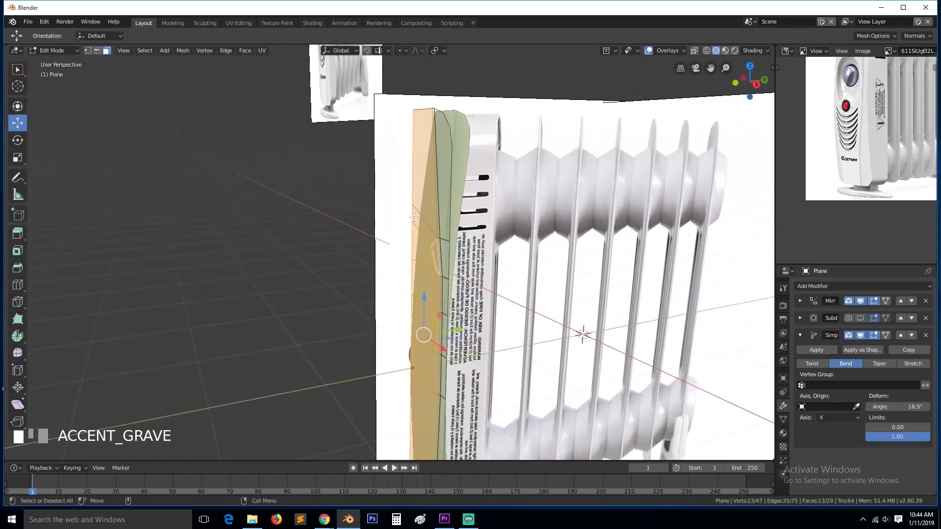
# - Display the Simple Deform bend on the edit cage and shift the panel's outer side faces slightly back along Y
pyautogui.keyDown('alt'); pyautogui.click(446, 241); pyautogui.keyUp('alt')
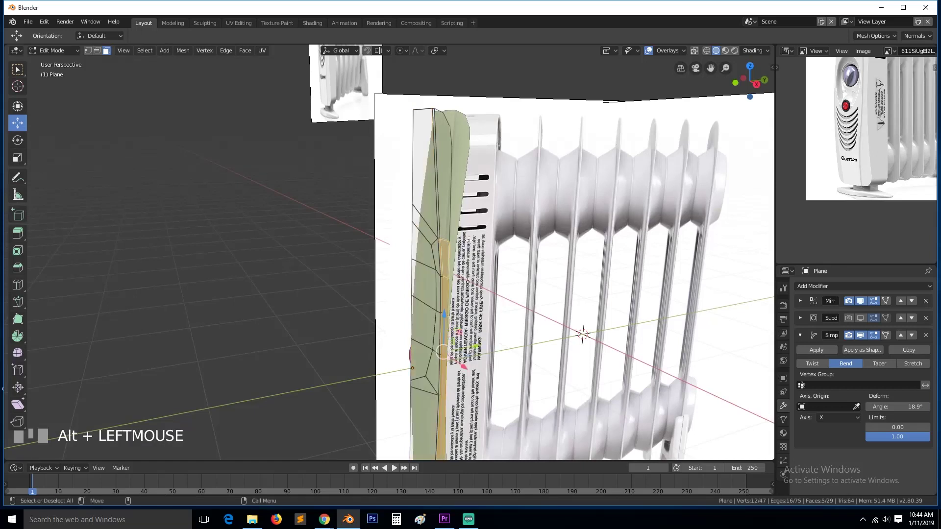
pyautogui.keyDown('shift'); pyautogui.click(443, 187); pyautogui.keyUp('shift')
pyautogui.press('`')
pyautogui.moveTo(406, 432); pyautogui.dragTo(456, 441, button='middle')
pyautogui.keyDown('shift'); pyautogui.click(421, 392); pyautogui.keyUp('shift')
pyautogui.press('`')
pyautogui.press('KP_3')
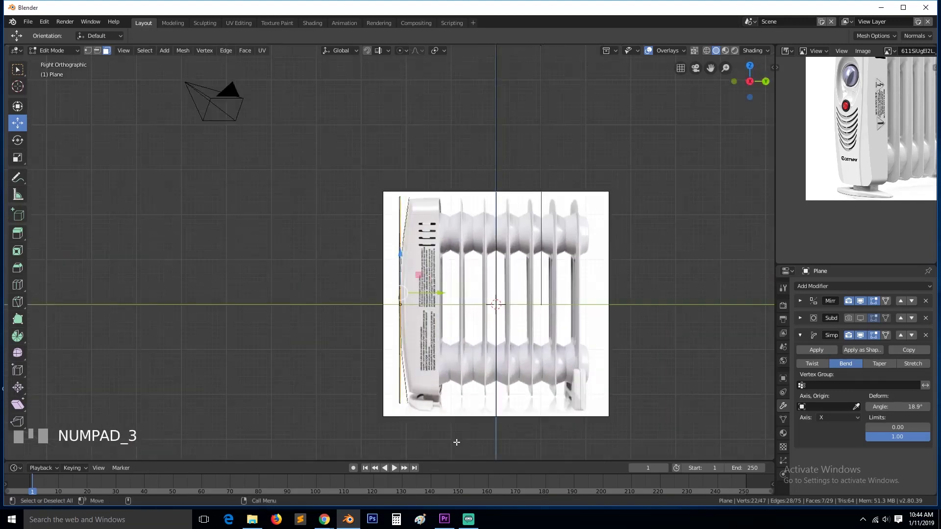
pyautogui.scroll(5, 416, 313)
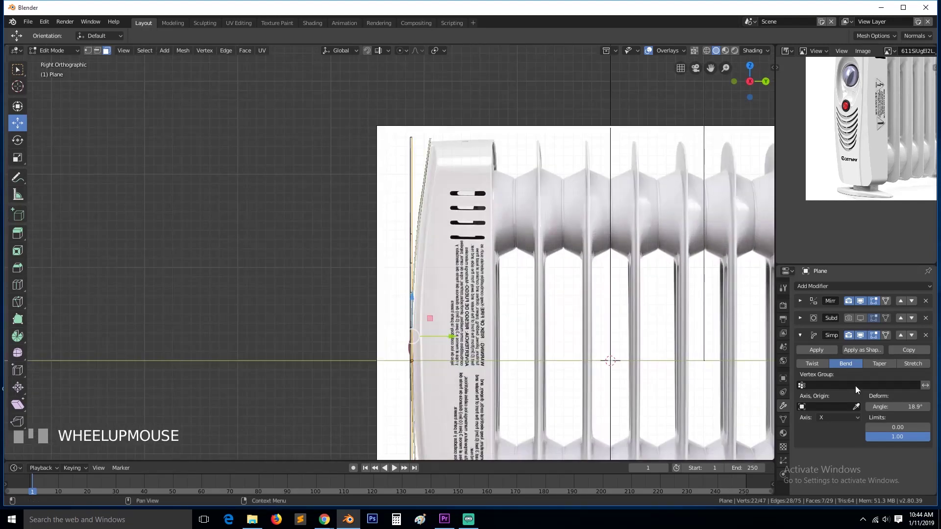
pyautogui.click(887, 334)
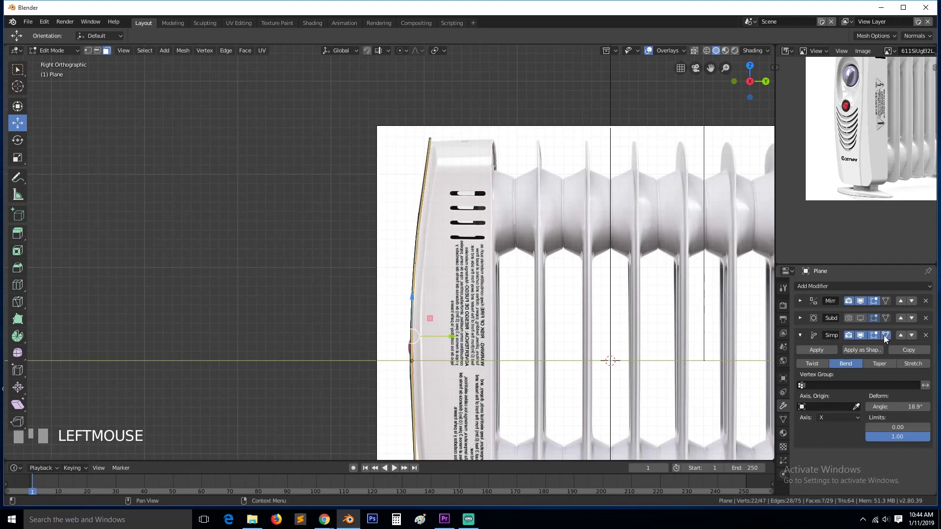
pyautogui.scroll(3, 468, 347)
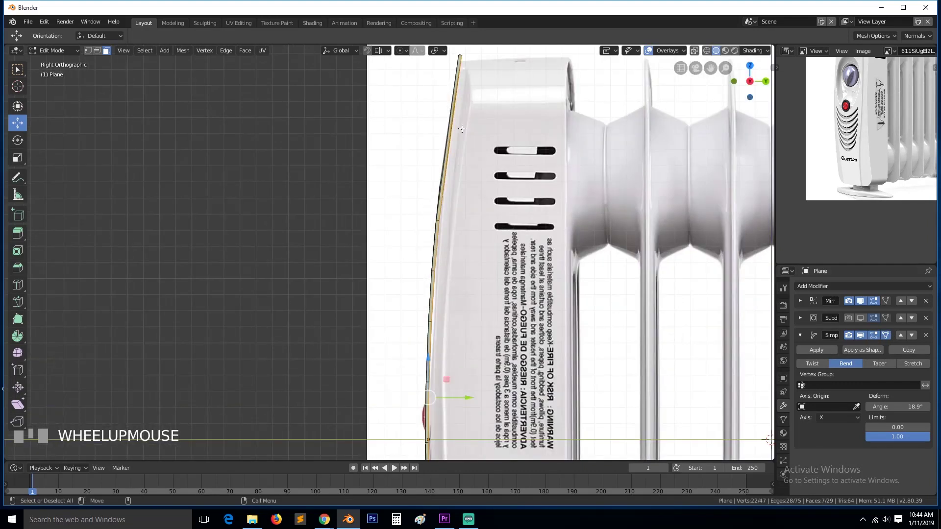
pyautogui.scroll(-1, 480, 249)
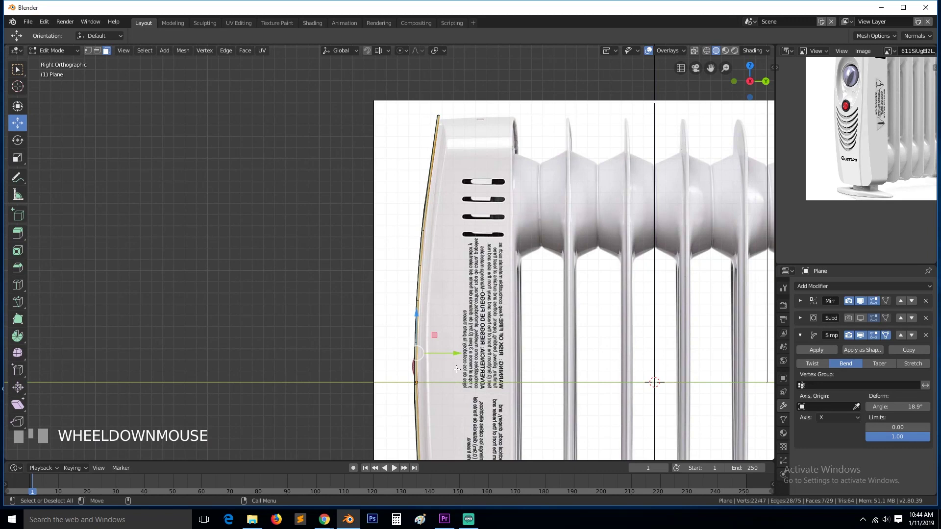
pyautogui.moveTo(454, 352); pyautogui.dragTo(457, 355)
# - Select the vertex path running down the outer side strip from top to bottom and move it slightly back along Y
pyautogui.moveTo(413, 291); pyautogui.dragTo(477, 138, button='middle')
pyautogui.press('1')
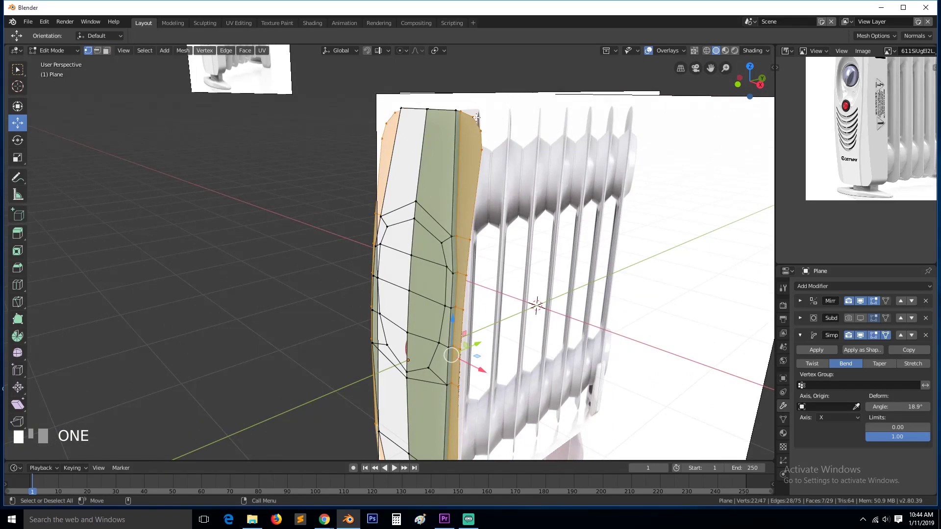
pyautogui.click(477, 118)
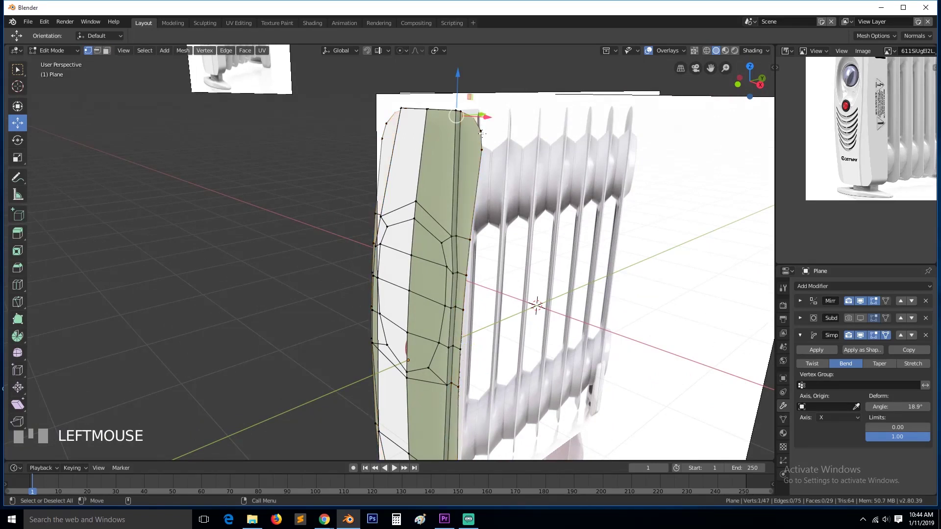
pyautogui.scroll(-3, 482, 133)
pyautogui.press('`')
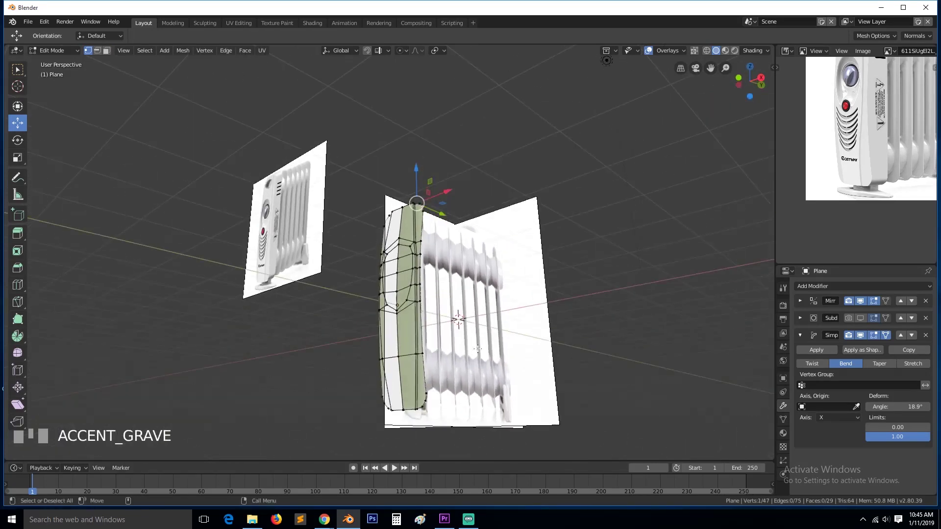
pyautogui.keyDown('ctrl'); pyautogui.click(420, 399); pyautogui.keyUp('ctrl')
pyautogui.press('KP_3')
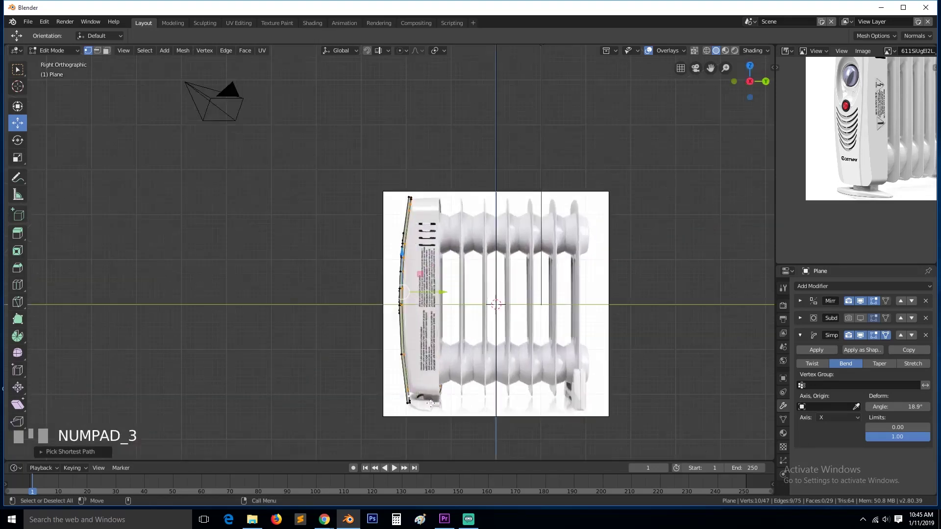
pyautogui.scroll(4, 351, 309)
pyautogui.moveTo(464, 353); pyautogui.dragTo(470, 353)
pyautogui.moveTo(469, 175); pyautogui.dragTo(510, 182, button='middle')
pyautogui.hotkey('alt', 'a')
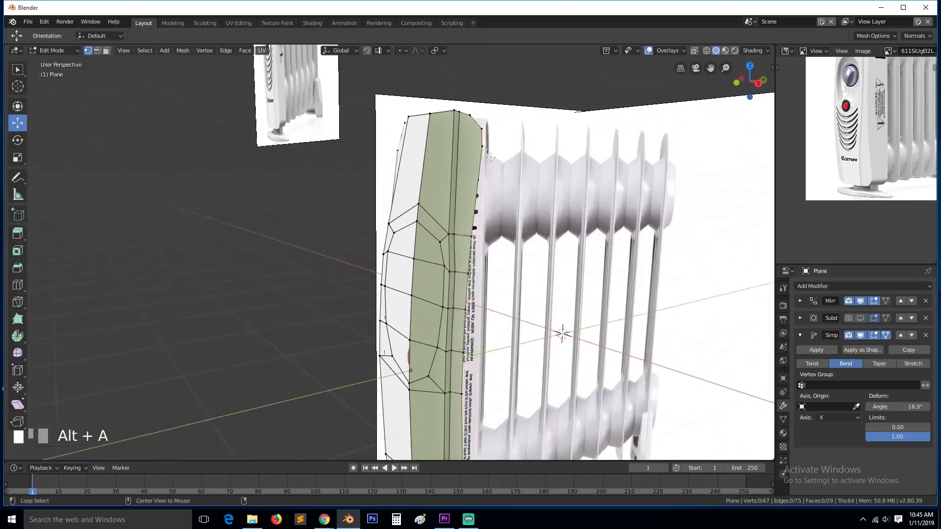
# - Try to connect the top and bottom vertices of the outer side strip with a new edge path
pyautogui.click(469, 117)
pyautogui.hotkey('alt', 'a')
pyautogui.click(470, 129)
pyautogui.scroll(-3, 474, 133)
pyautogui.press('`')
pyautogui.moveTo(473, 132); pyautogui.dragTo(432, 176, button='middle')
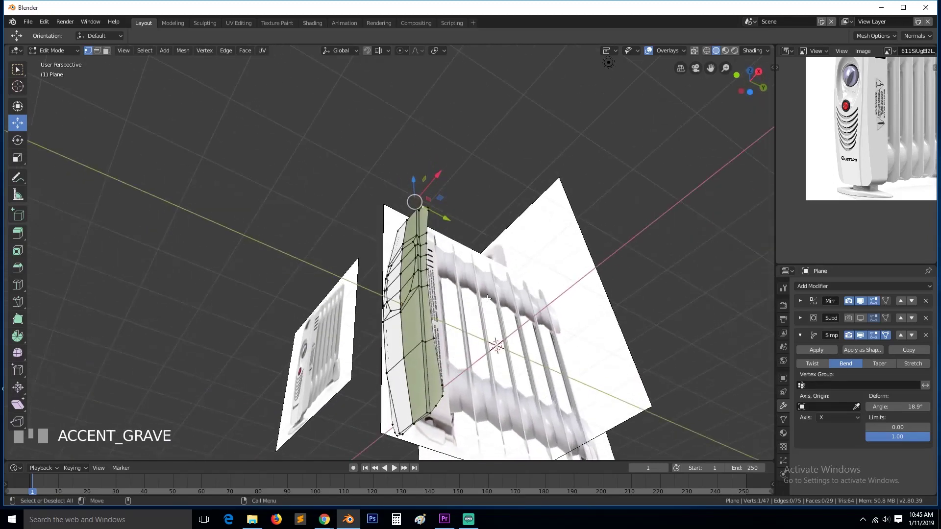
pyautogui.keyDown('shift'); pyautogui.click(437, 408); pyautogui.keyUp('shift')
pyautogui.press('j')
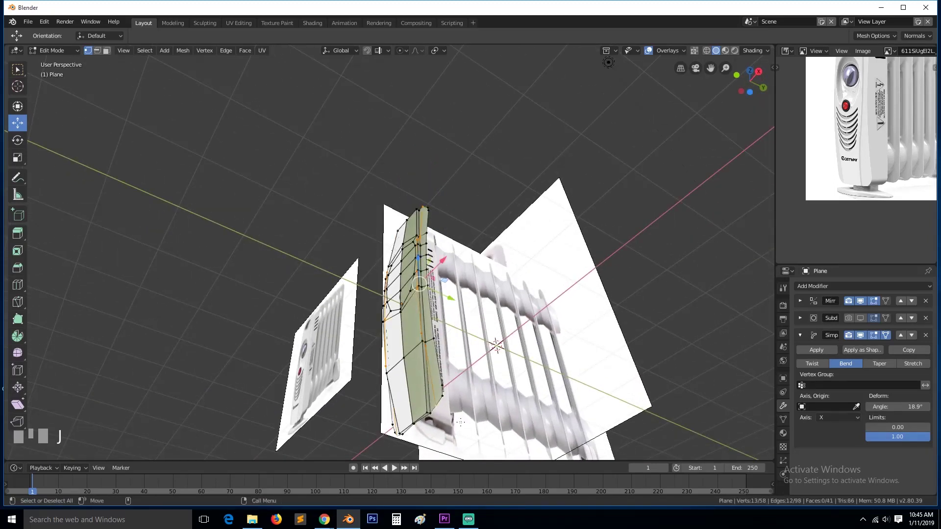
pyautogui.hotkey('alt', 'a')
pyautogui.press('`')
pyautogui.moveTo(446, 288); pyautogui.dragTo(461, 256, button='middle')
pyautogui.scroll(2, 470, 375)
pyautogui.press('`')
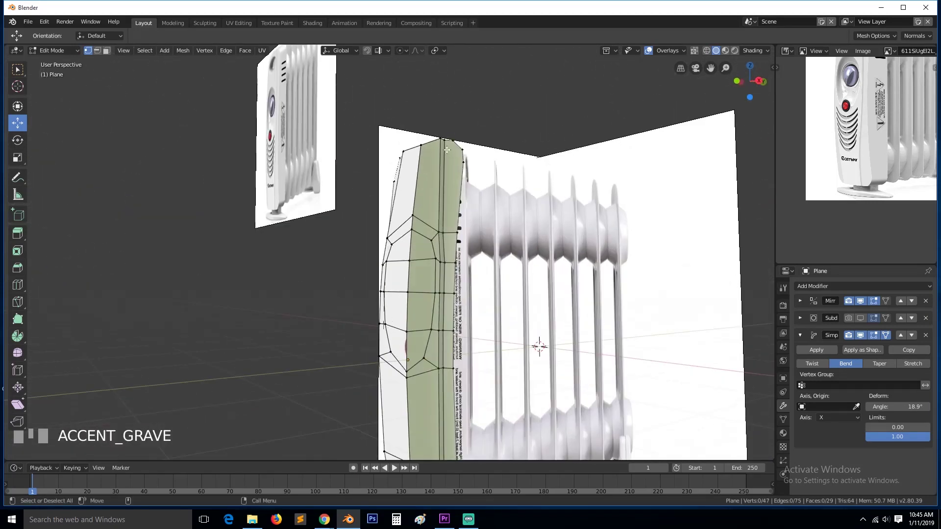
# - Subdivide the five short horizontal edges crossing the middle of the panel's outer side strip
pyautogui.press('2')
pyautogui.click(451, 233)
pyautogui.keyDown('shift'); pyautogui.click(452, 262); pyautogui.keyUp('shift')
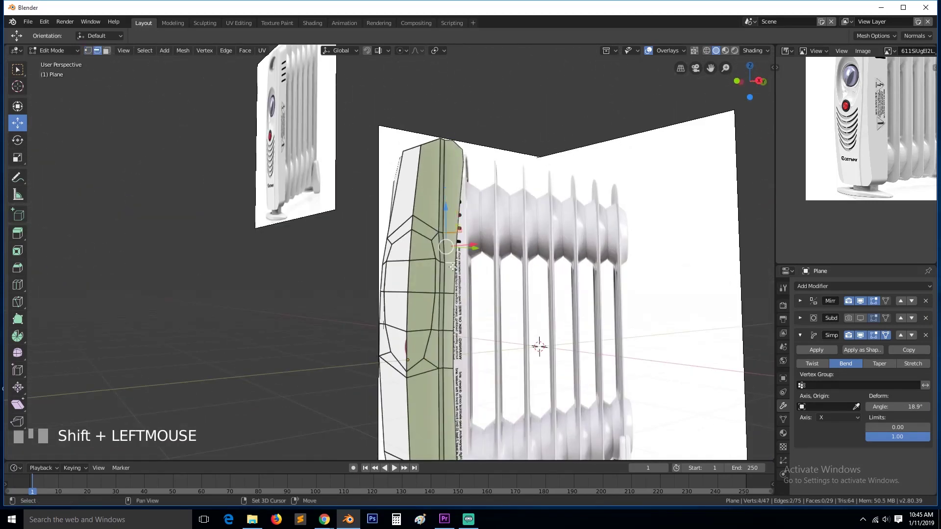
pyautogui.keyDown('shift'); pyautogui.click(450, 293); pyautogui.keyUp('shift')
pyautogui.keyDown('shift'); pyautogui.click(450, 331); pyautogui.keyUp('shift')
pyautogui.keyDown('shift'); pyautogui.click(450, 369); pyautogui.keyUp('shift')
pyautogui.rightClick(449, 373)
pyautogui.click(428, 238)
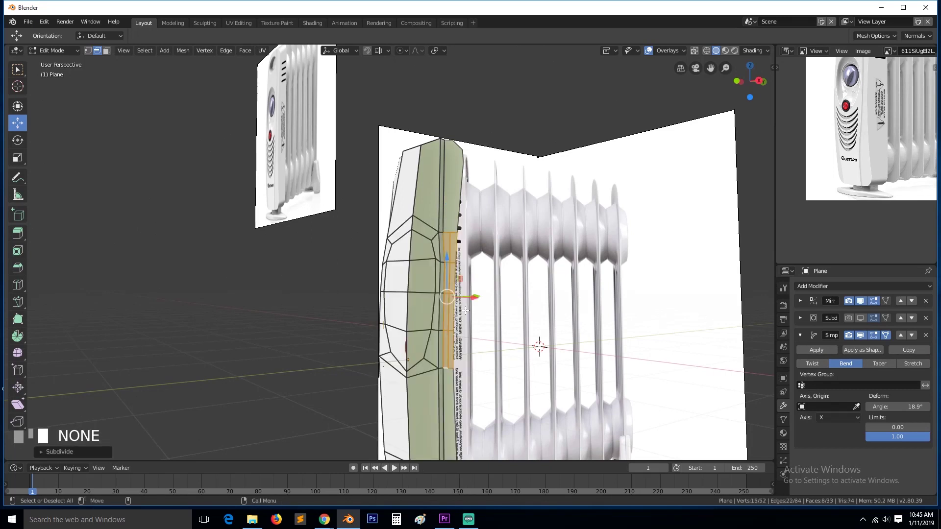
pyautogui.hotkey('alt', 'a')
# - Connect the strip's new midpoint vertices to the matching corner vertices at the panel's top and bottom
pyautogui.scroll(3, 469, 308)
pyautogui.moveTo(466, 304); pyautogui.dragTo(491, 300, button='middle')
pyautogui.press('`')
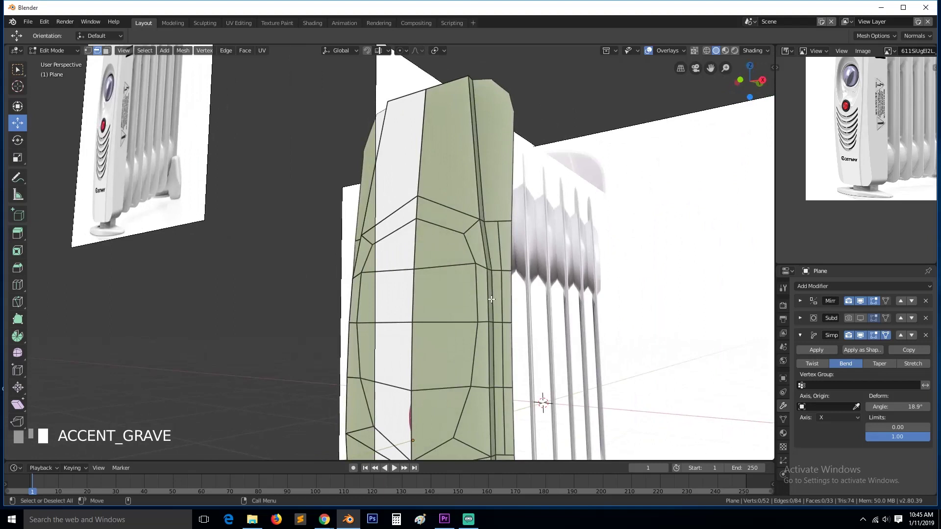
pyautogui.press('1')
pyautogui.click(493, 218)
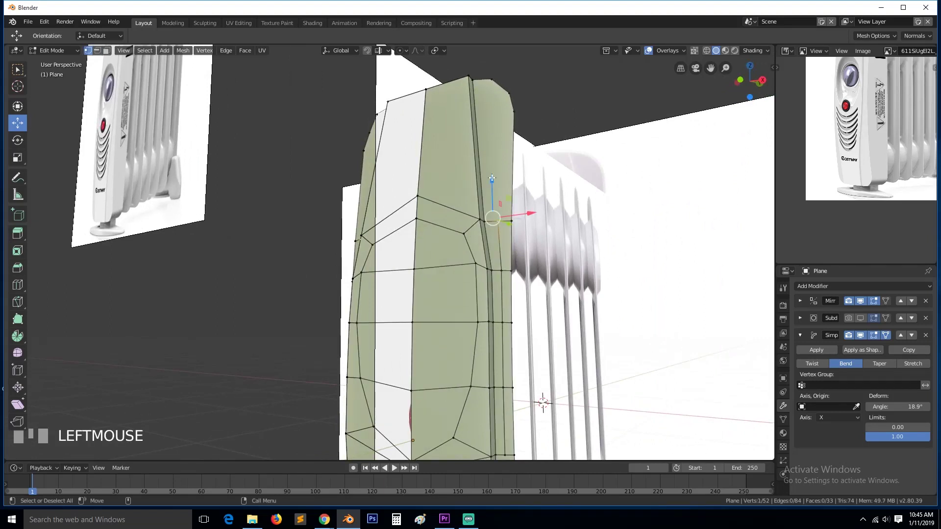
pyautogui.keyDown('shift'); pyautogui.click(491, 81); pyautogui.keyUp('shift')
pyautogui.scroll(-3, 510, 310)
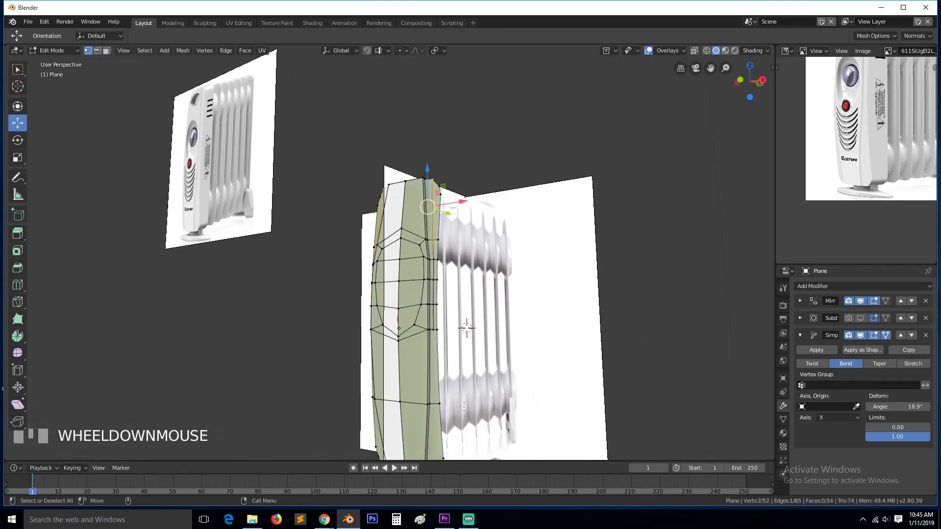
pyautogui.scroll(-2, 435, 330)
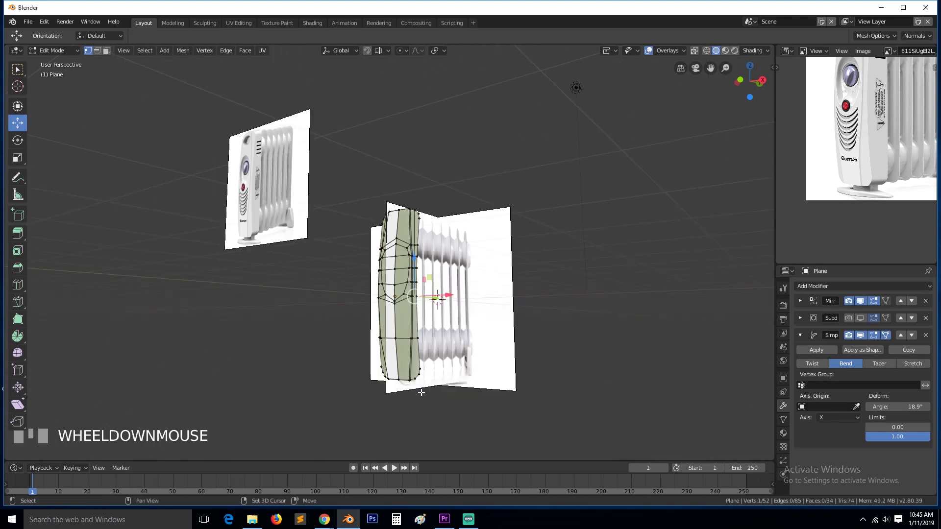
pyautogui.keyDown('shift'); pyautogui.click(417, 380); pyautogui.keyUp('shift')
pyautogui.press('j')
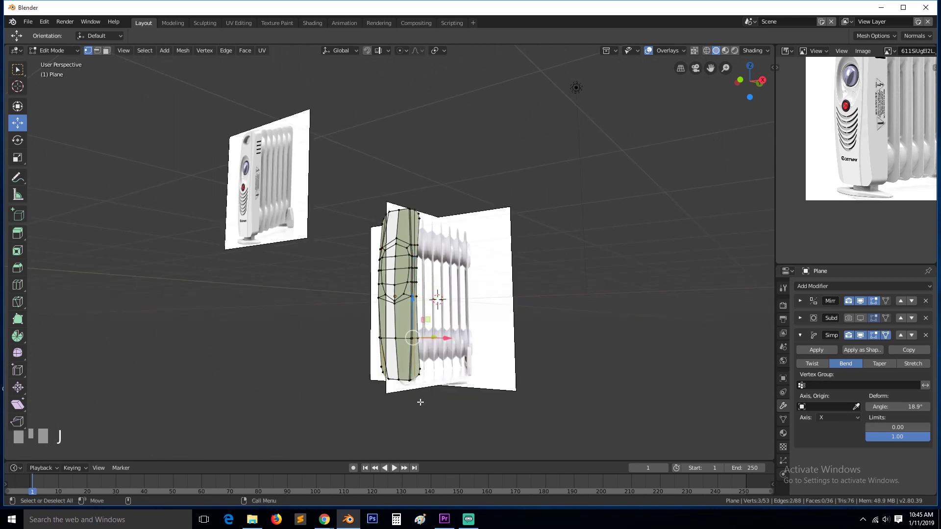
pyautogui.hotkey('alt', 'a')
# - Knife-cut a horizontal edge across the upper part of the panel in the front view, up to the centre line
pyautogui.press('KP_1')
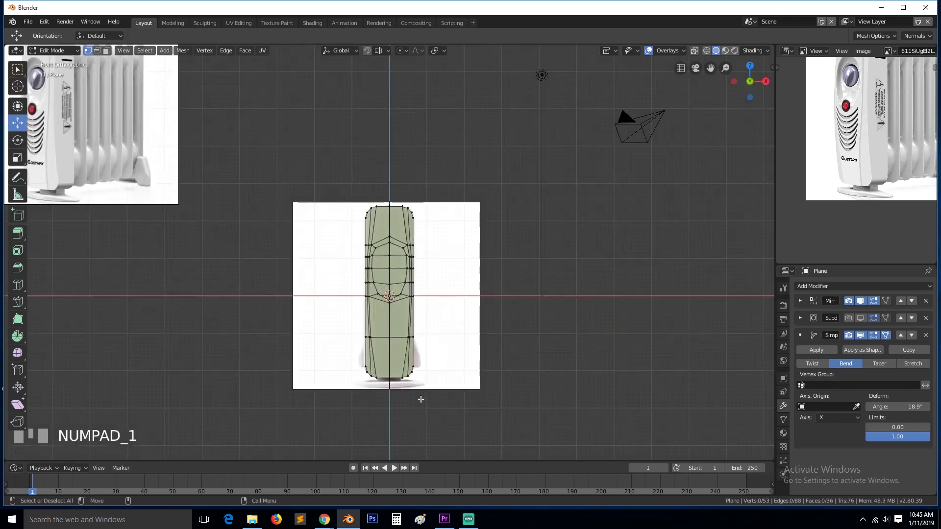
pyautogui.scroll(8, 420, 395)
pyautogui.scroll(-4, 511, 236)
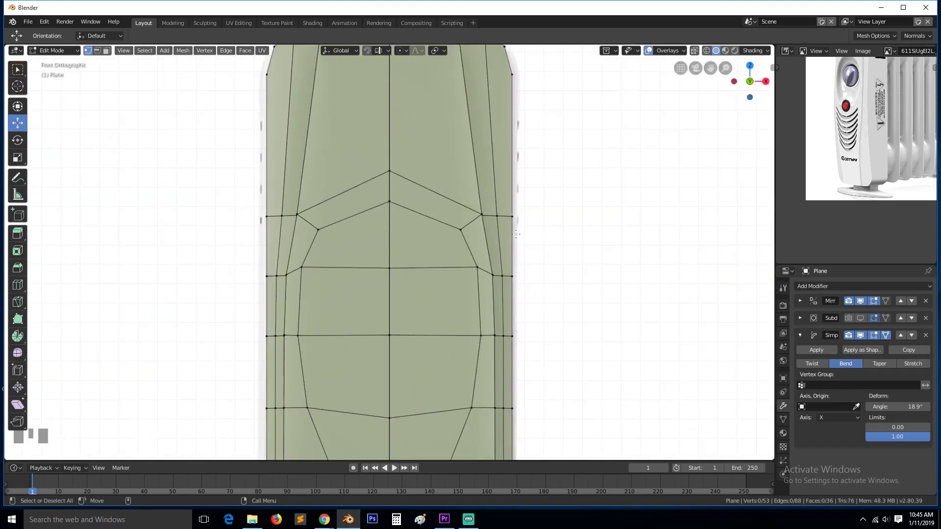
pyautogui.click(465, 150)
pyautogui.press('k')
pyautogui.click(460, 148)
pyautogui.click(387, 149)
pyautogui.press('space')
# - Connect the upper cut's vertex on the side strip to the neighbouring vertex on the raised area's border
pyautogui.scroll(4, 442, 157)
pyautogui.moveTo(462, 143); pyautogui.dragTo(404, 157, button='middle')
pyautogui.scroll(5, 434, 148)
pyautogui.scroll(-2, 435, 149)
pyautogui.click(485, 101)
pyautogui.keyDown('shift'); pyautogui.click(497, 113); pyautogui.keyUp('shift')
pyautogui.hotkey('alt', 'a')
pyautogui.click(495, 107)
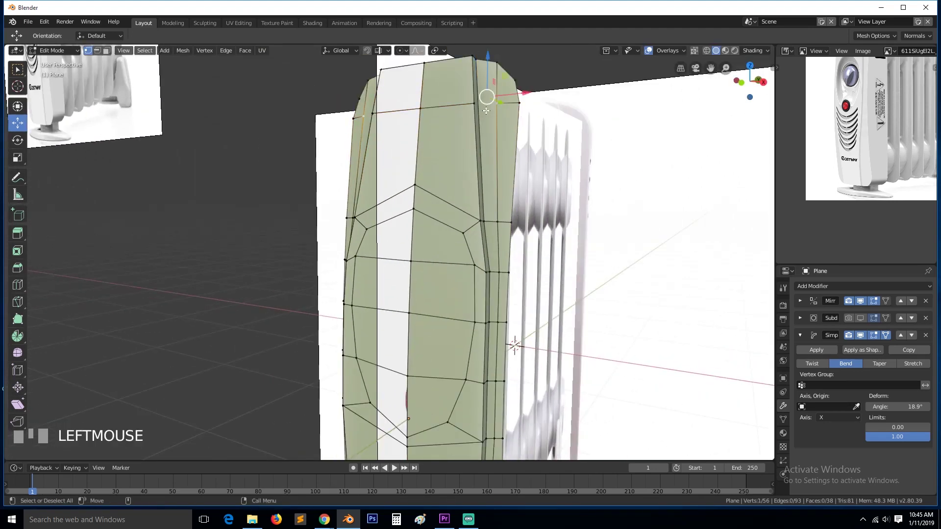
pyautogui.keyDown('shift'); pyautogui.click(475, 105); pyautogui.keyUp('shift')
pyautogui.press('j')
pyautogui.press('a')
# - Knife-cut a horizontal edge across the panel's lower end from the outer corner vertex past the centre line in wireframe front view
pyautogui.moveTo(527, 227); pyautogui.dragTo(488, 239, button='middle')
pyautogui.scroll(-4, 487, 240)
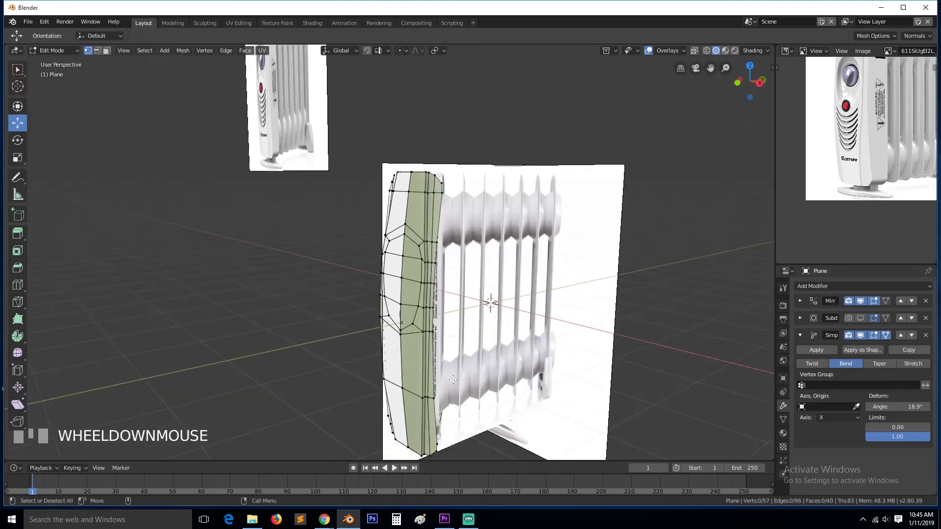
pyautogui.click(436, 445)
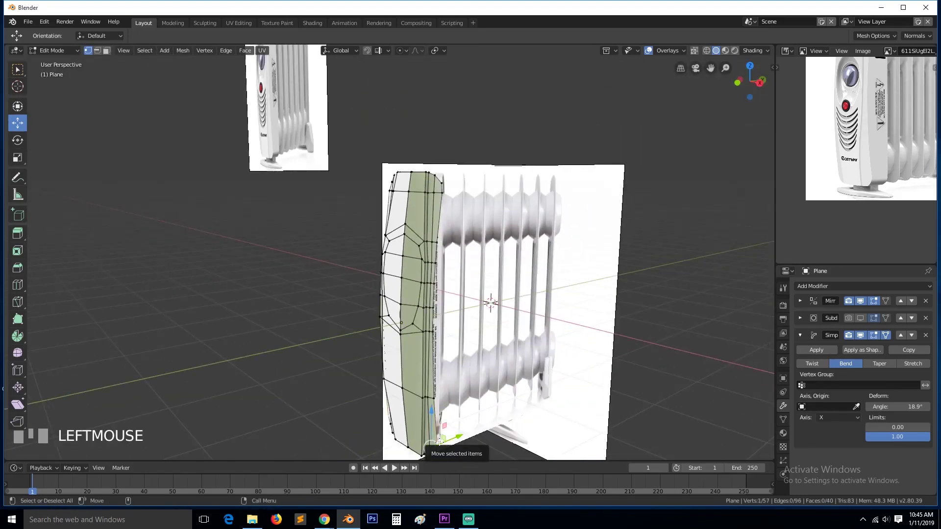
pyautogui.press('KP_1')
pyautogui.press('KP_Decimal')
pyautogui.scroll(2, 289, 269)
pyautogui.hotkey('alt', 'a')
pyautogui.press('z')
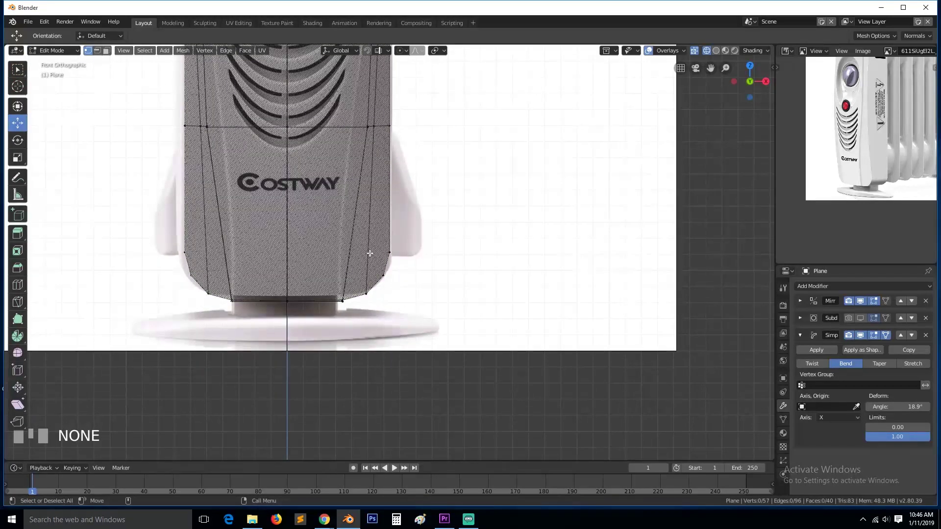
pyautogui.press('k')
pyautogui.click(390, 253)
pyautogui.click(263, 252)
pyautogui.press('space')
# - Connect the two vertices of the lower cut across the side step near the panel's bottom corner
pyautogui.hotkey('alt', 'a')
pyautogui.click(350, 253)
pyautogui.press('z')
pyautogui.moveTo(420, 261); pyautogui.dragTo(368, 261, button='middle')
pyautogui.hotkey('alt', 'a')
pyautogui.click(354, 254)
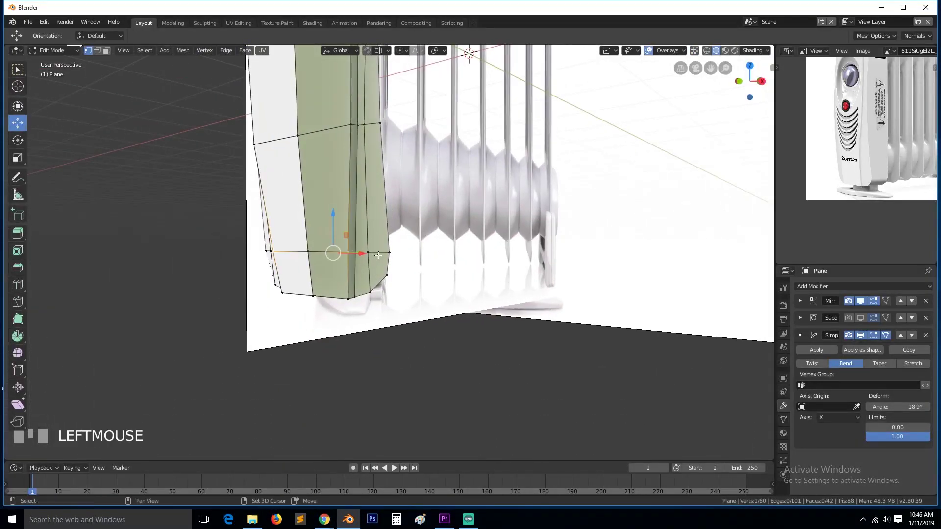
pyautogui.keyDown('shift'); pyautogui.click(375, 260); pyautogui.keyUp('shift')
pyautogui.press('h')
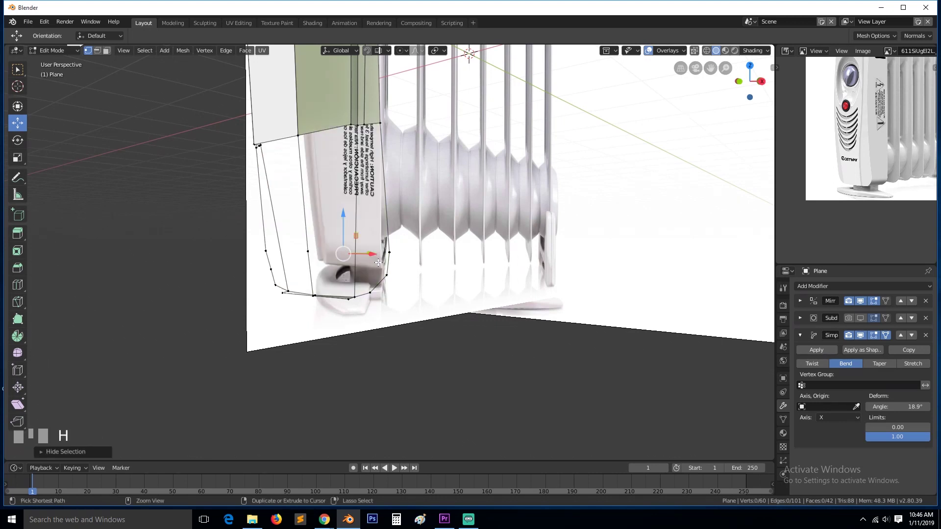
pyautogui.hotkey('ctrl', 'z')
pyautogui.press('j')
# - Leave mesh editing, start saving the file, and create a folder named "heat radiator" in the 2019 directory, copying its name
pyautogui.press('Tab')
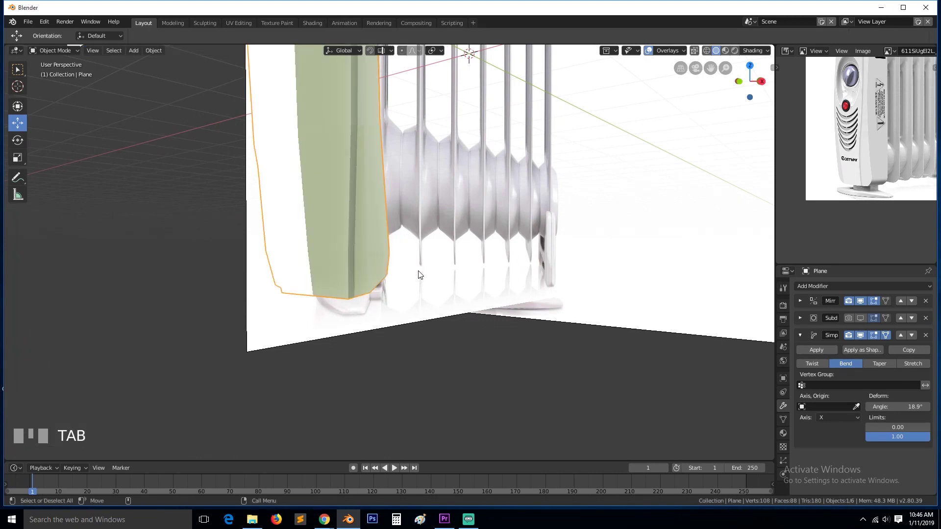
pyautogui.hotkey('ctrl', 's')
pyautogui.click(164, 87)
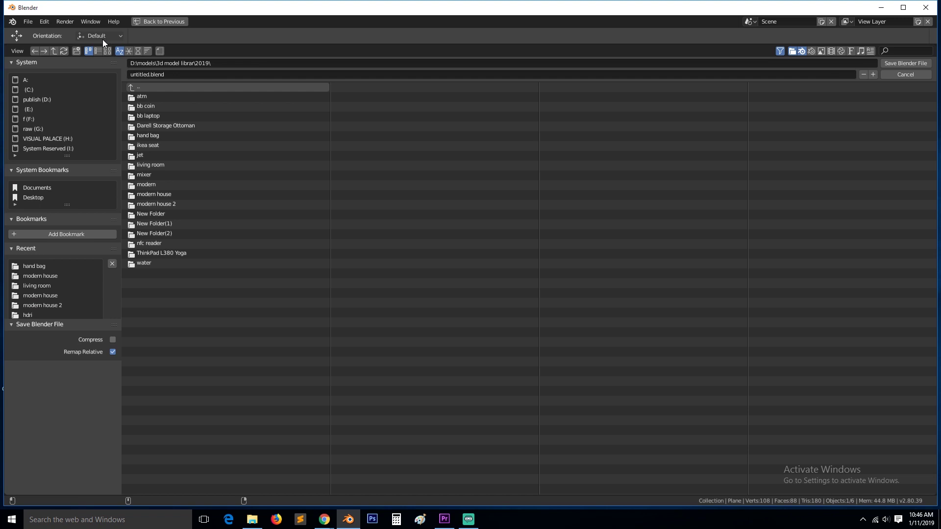
pyautogui.click(77, 51)
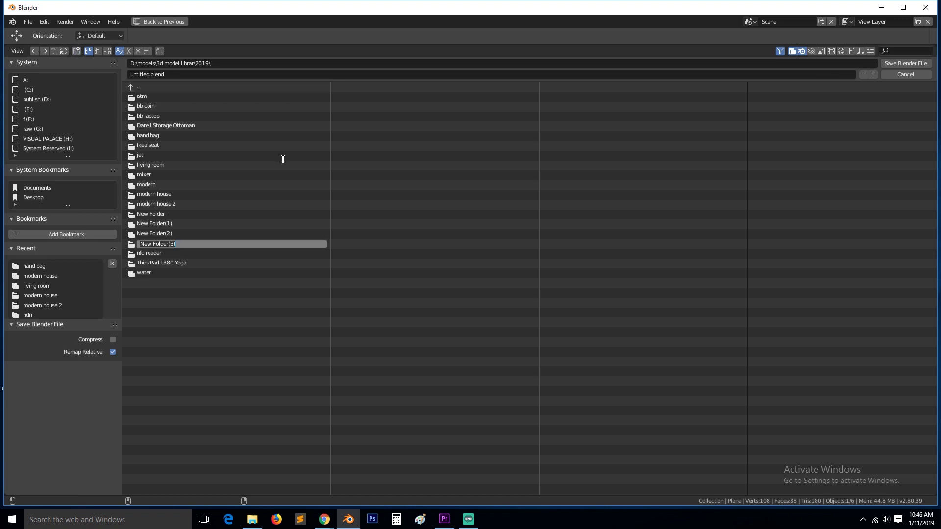
pyautogui.write('heat radiator')
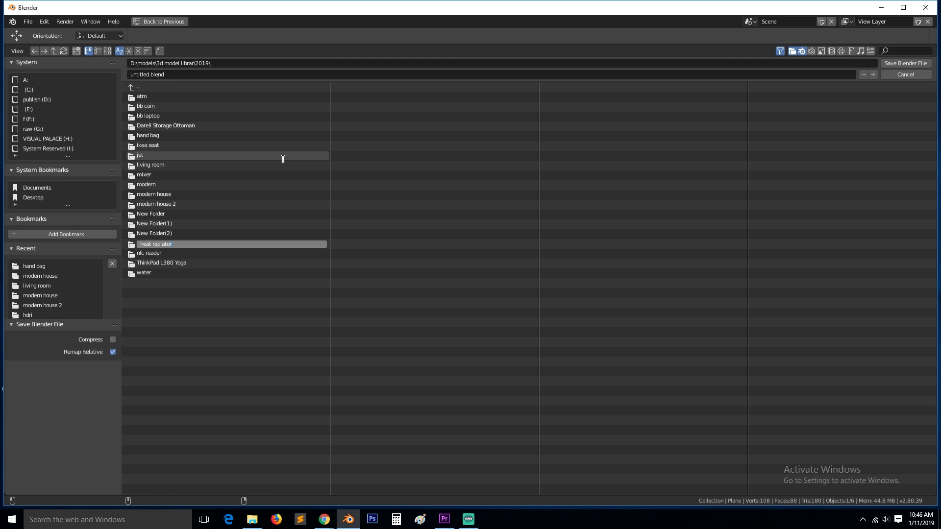
pyautogui.hotkey('ctrl', 'a')
pyautogui.hotkey('ctrl', 'c')
pyautogui.press('Return')
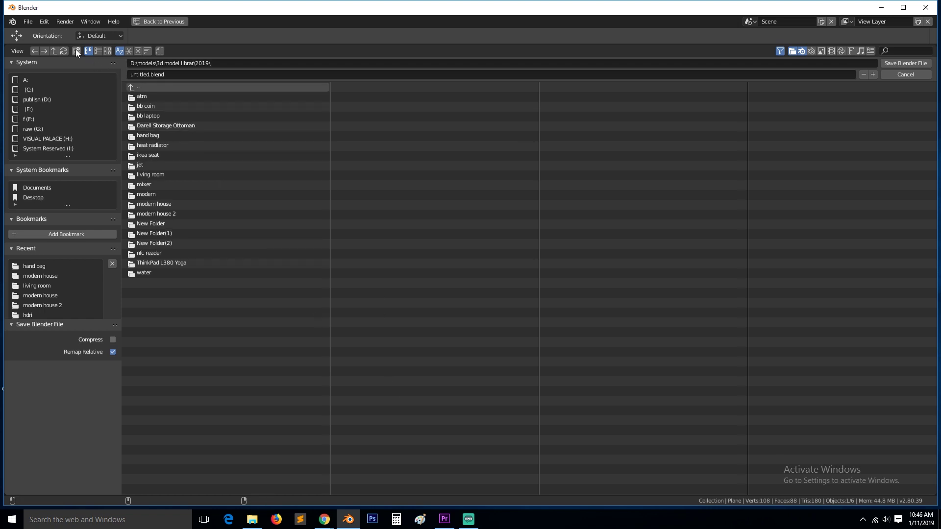
pyautogui.click(138, 51)
pyautogui.doubleClick(152, 98)
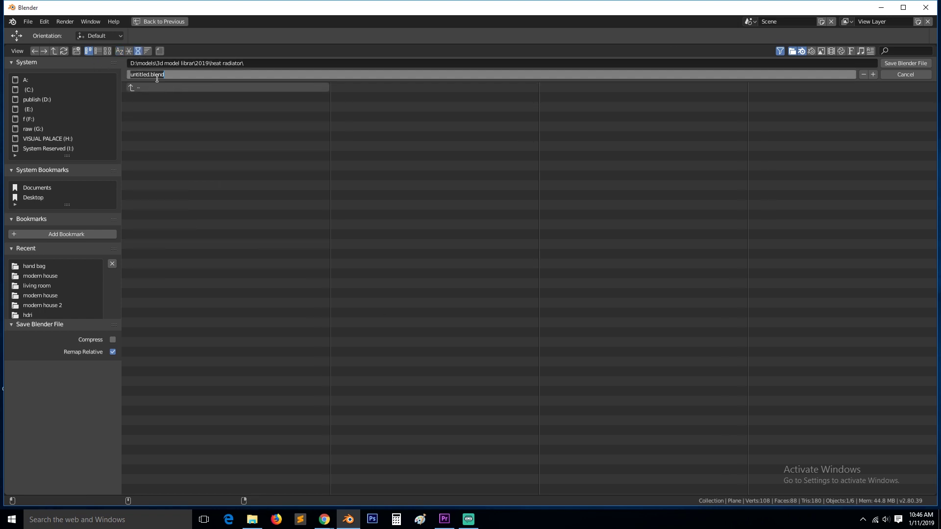
pyautogui.hotkey('ctrl', 'v')
pyautogui.press('Return')
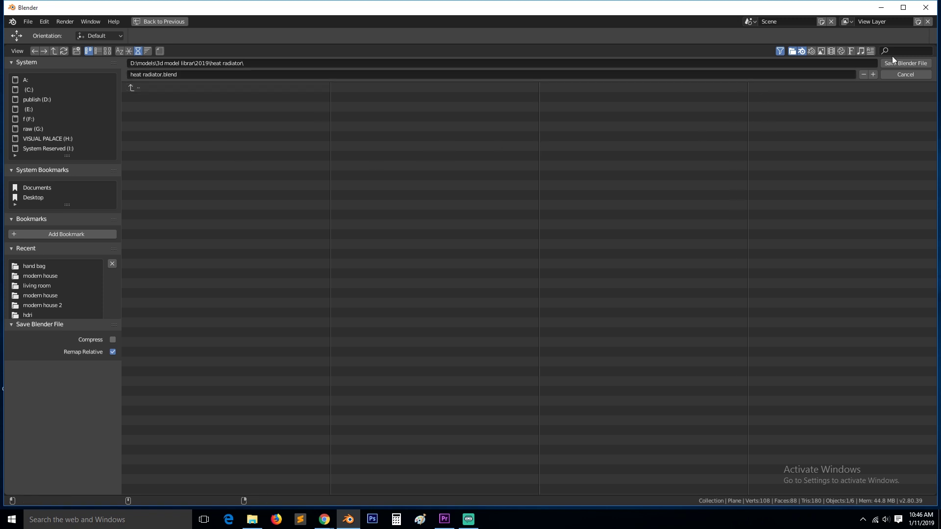
pyautogui.click(900, 68)
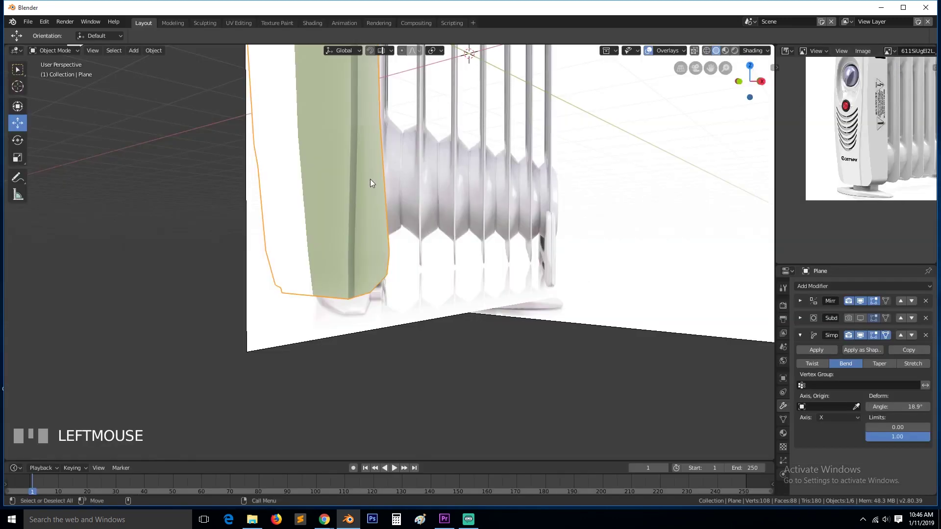
# - Save the project as "heat radiator.blend" inside the "heat radiator" folder, sorting the folder list by date to find it
pyautogui.hotkey('ctrl', 's')
pyautogui.click(164, 88)
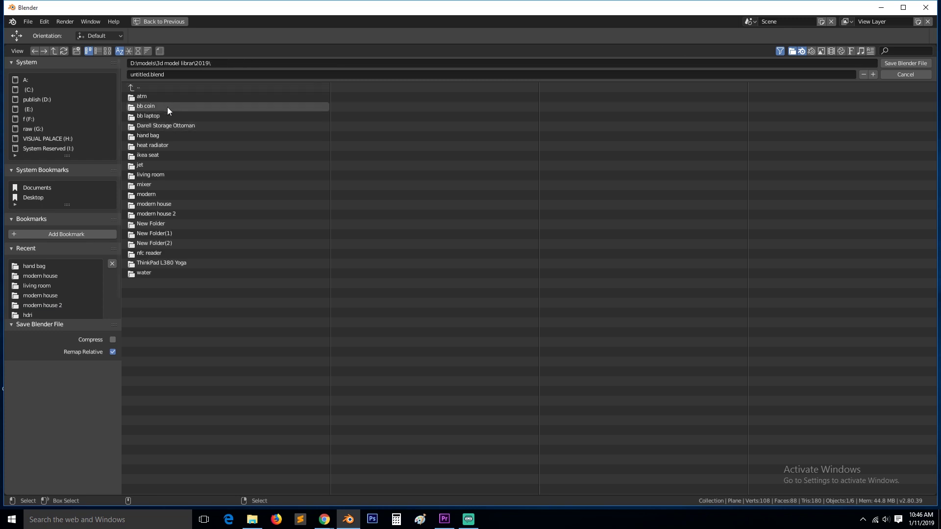
pyautogui.click(138, 51)
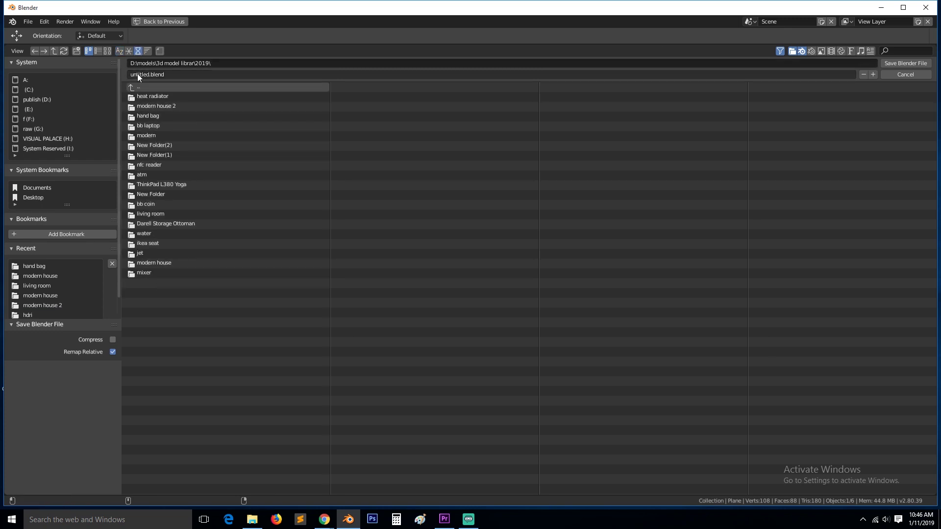
pyautogui.click(150, 98)
pyautogui.click(157, 76)
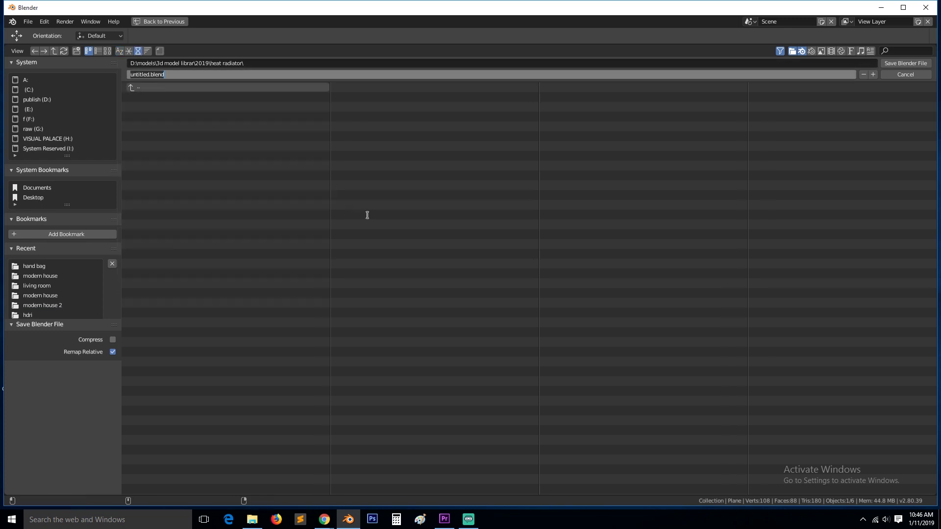
pyautogui.hotkey('ctrl', 'v')
pyautogui.press('Return')
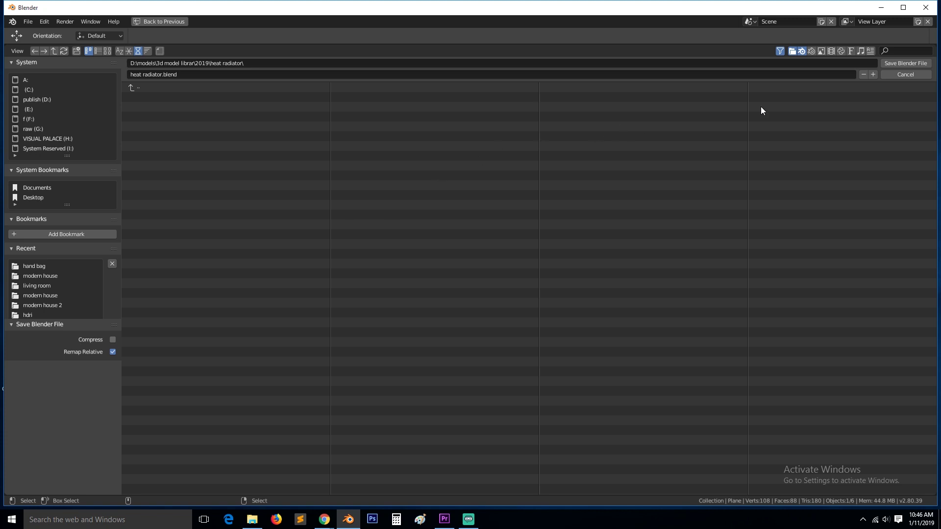
pyautogui.click(905, 63)
pyautogui.scroll(2, 492, 275)
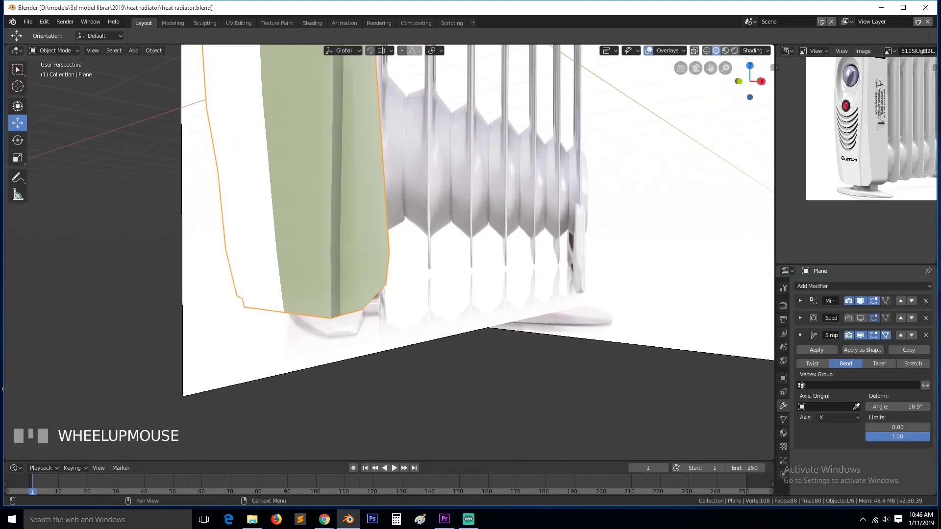
pyautogui.hotkey('alt', 'Tab')
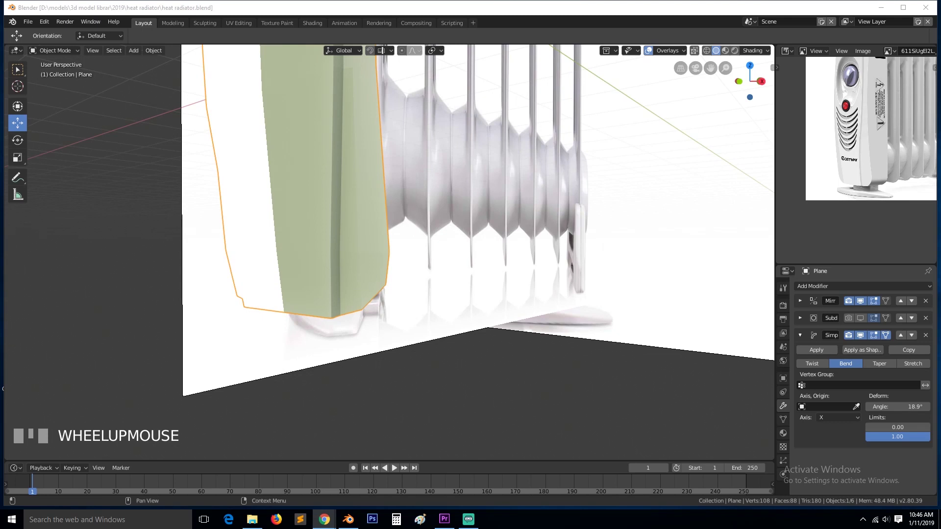
pyautogui.click(526, 378)
pyautogui.moveTo(477, 373); pyautogui.dragTo(462, 324, button='middle')
pyautogui.click(462, 324)
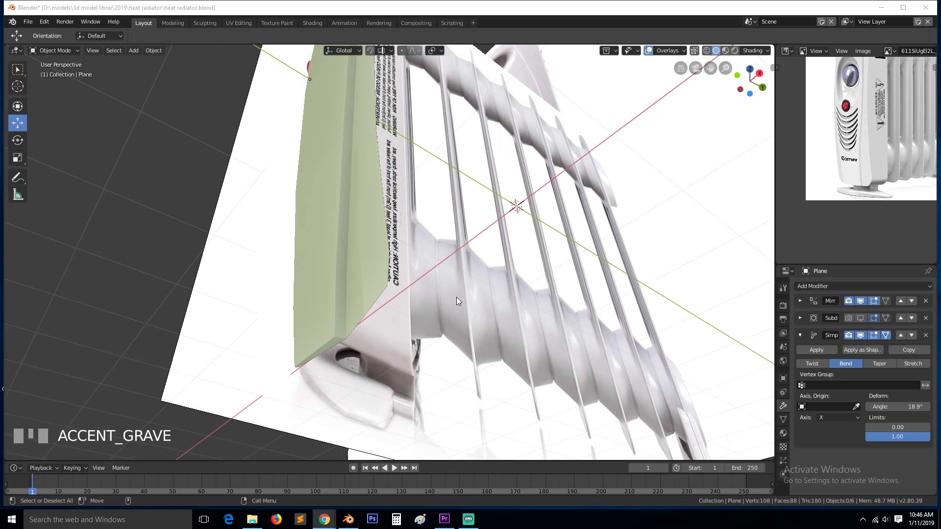
pyautogui.click(723, 284)
pyautogui.press('KP_3')
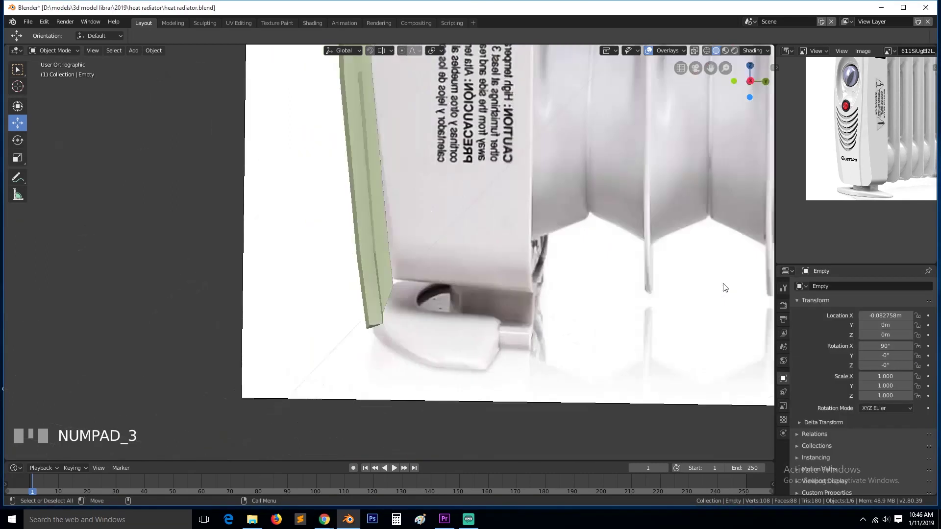
pyautogui.moveTo(710, 72); pyautogui.dragTo(739, 180)
# - Move the cross row of panel vertices above the lower cut along Y to match the side reference, working in wireframe
pyautogui.press('`')
pyautogui.click(363, 256)
pyautogui.press('Tab')
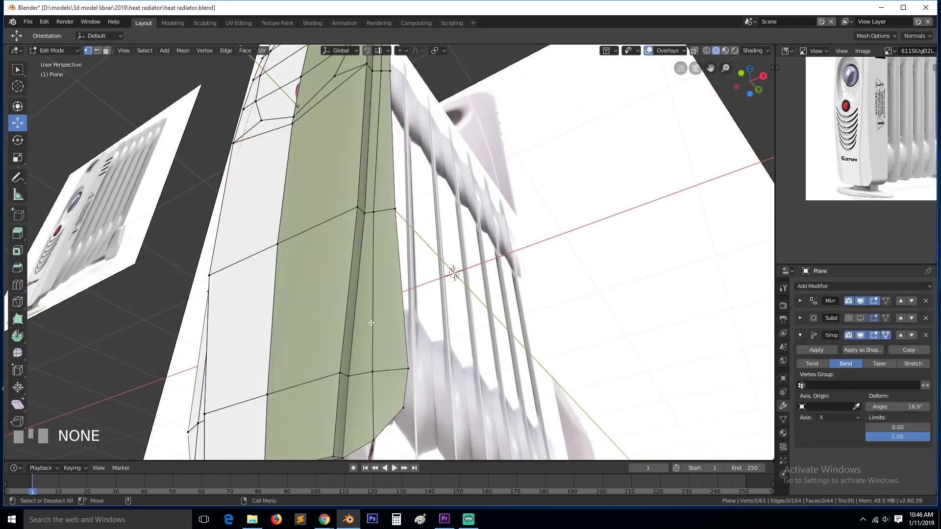
pyautogui.press('KP_1')
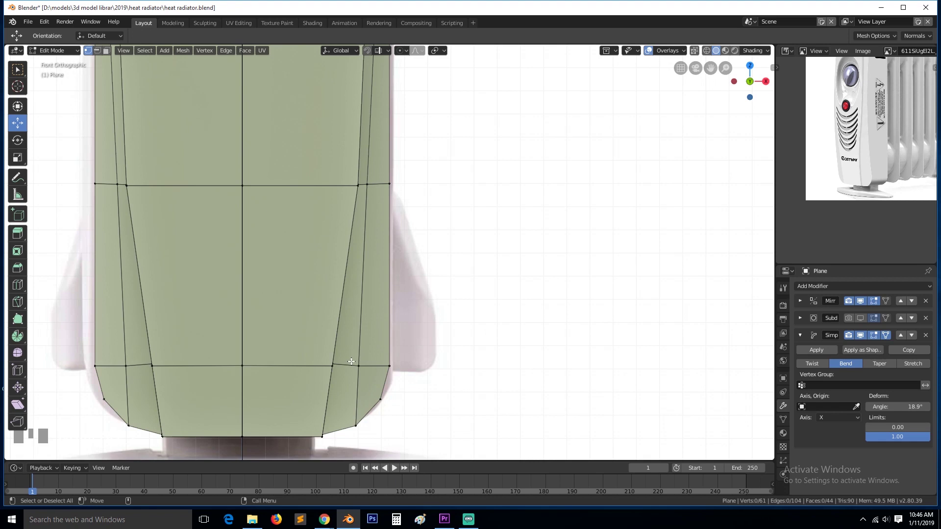
pyautogui.press('KP_3')
pyautogui.press('z')
pyautogui.click(336, 371)
pyautogui.press('b')
pyautogui.moveTo(383, 347); pyautogui.dragTo(416, 365)
pyautogui.scroll(-3, 416, 365)
pyautogui.hotkey('alt', 'a')
pyautogui.scroll(3, 398, 201)
pyautogui.press('b')
pyautogui.moveTo(356, 184); pyautogui.dragTo(425, 201)
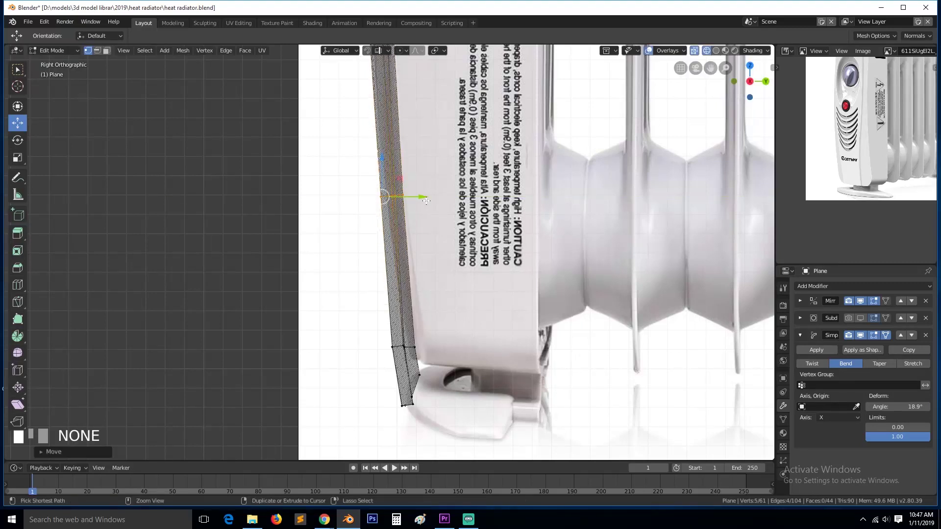
pyautogui.scroll(-4, 429, 215)
pyautogui.press('Tab')
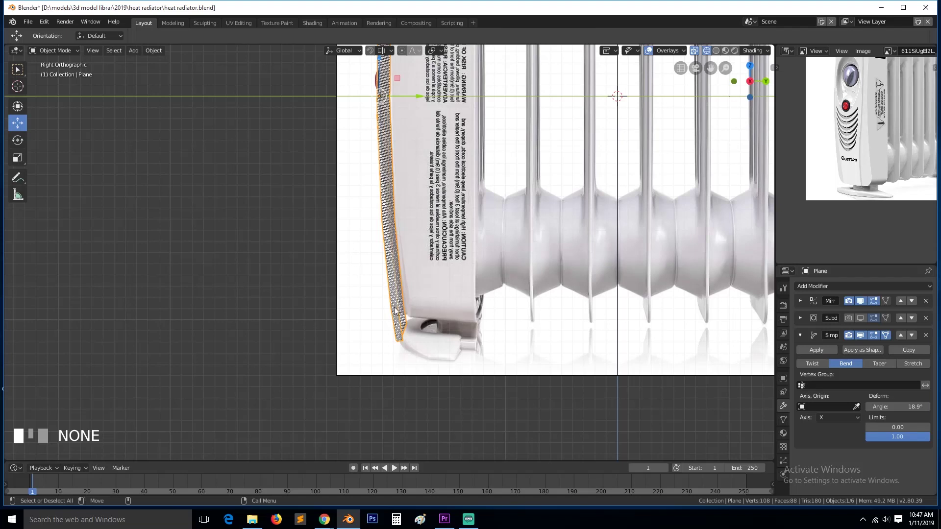
# - Compare the panel's shape with the reference photos in side, front, perspective and top views, using solid shading
pyautogui.scroll(-4, 539, 314)
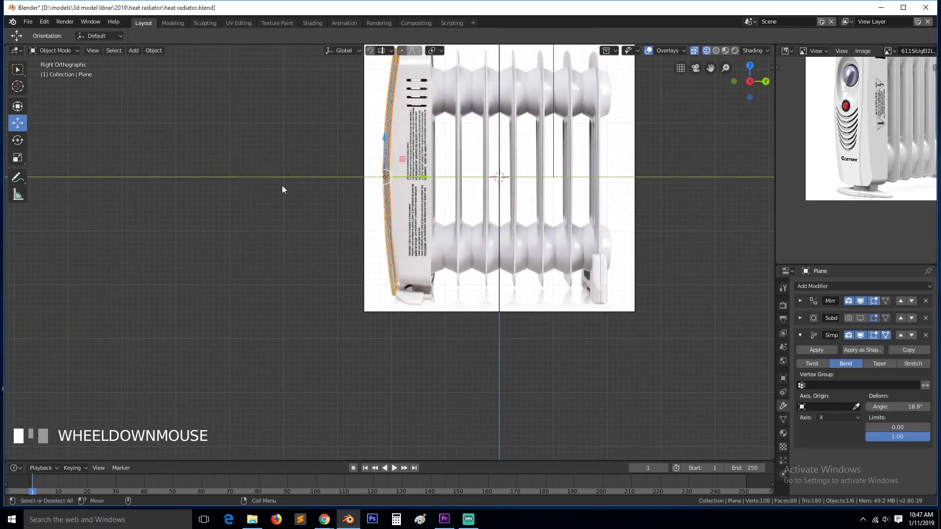
pyautogui.moveTo(711, 67); pyautogui.dragTo(699, 211)
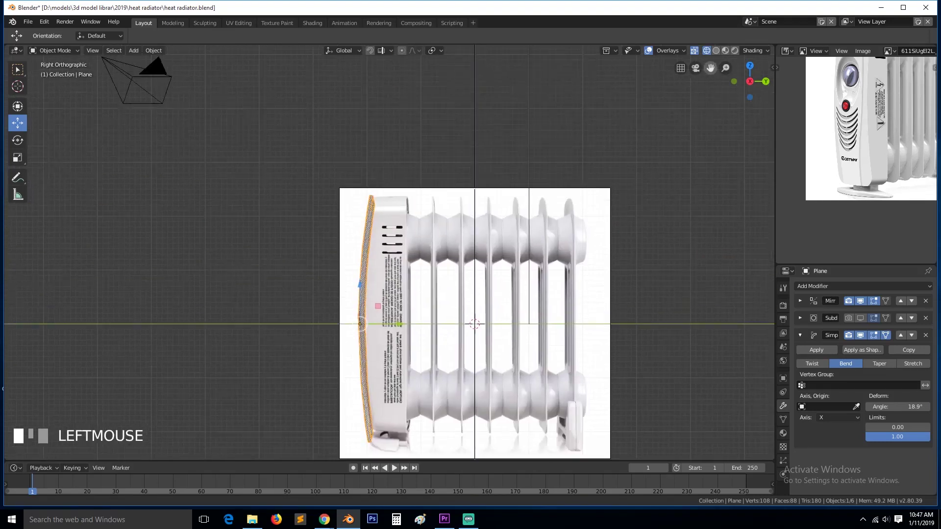
pyautogui.scroll(5, 619, 103)
pyautogui.press('KP_1')
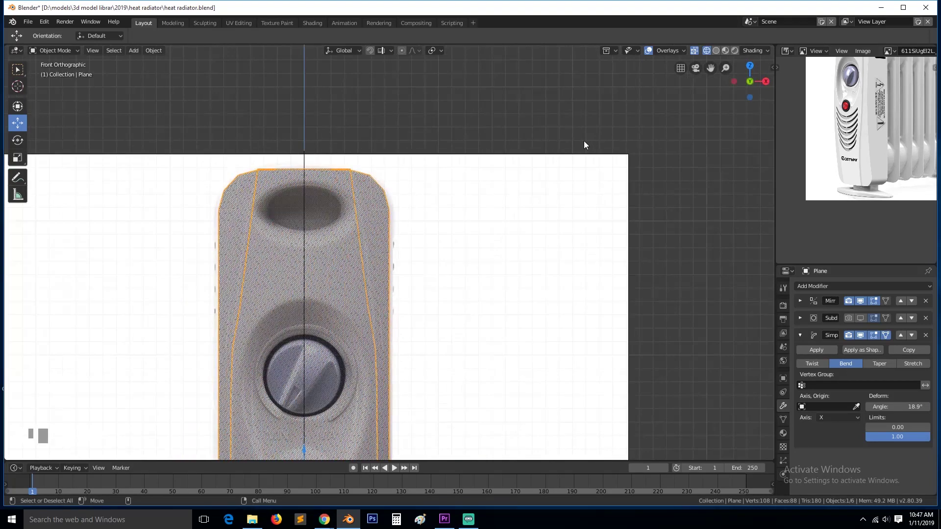
pyautogui.press('Tab')
pyautogui.press('z')
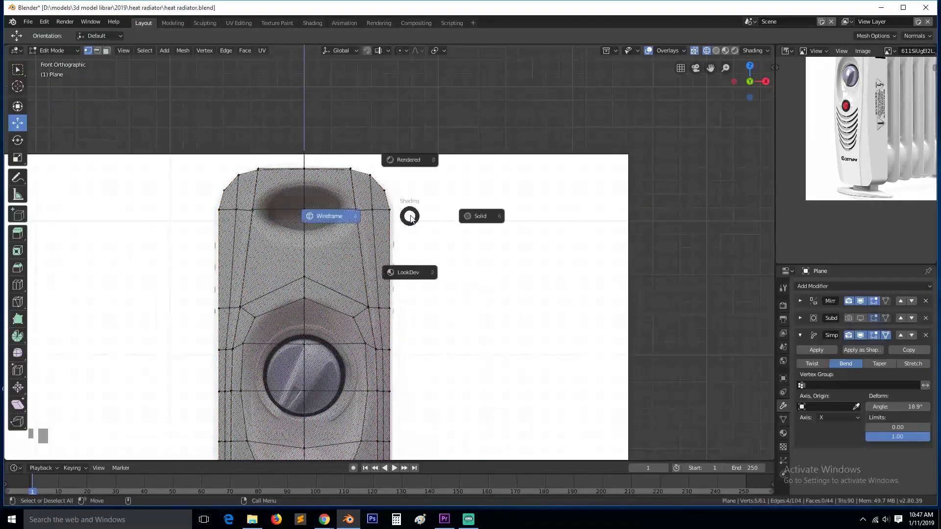
pyautogui.click(466, 217)
pyautogui.scroll(-1, 466, 220)
pyautogui.press('`')
pyautogui.moveTo(464, 227); pyautogui.dragTo(392, 277, button='middle')
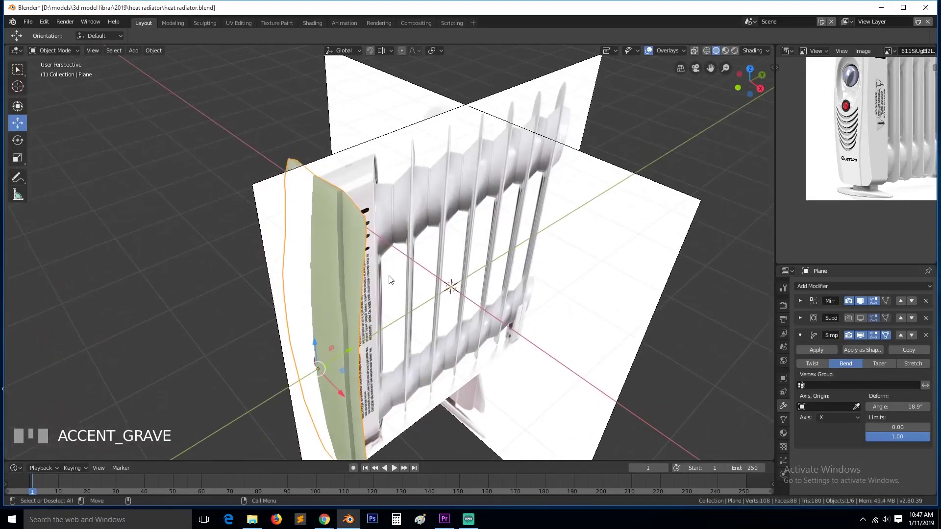
pyautogui.press('KP_7')
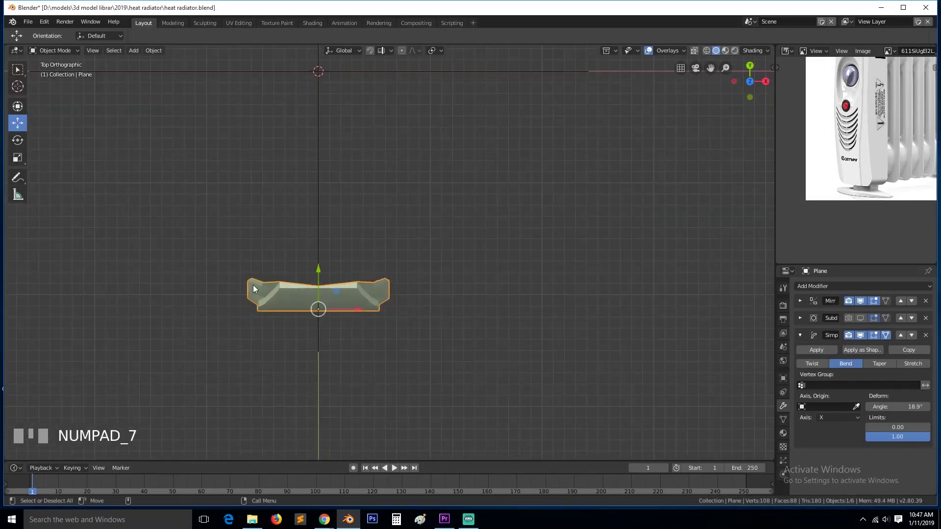
pyautogui.scroll(-1, 856, 165)
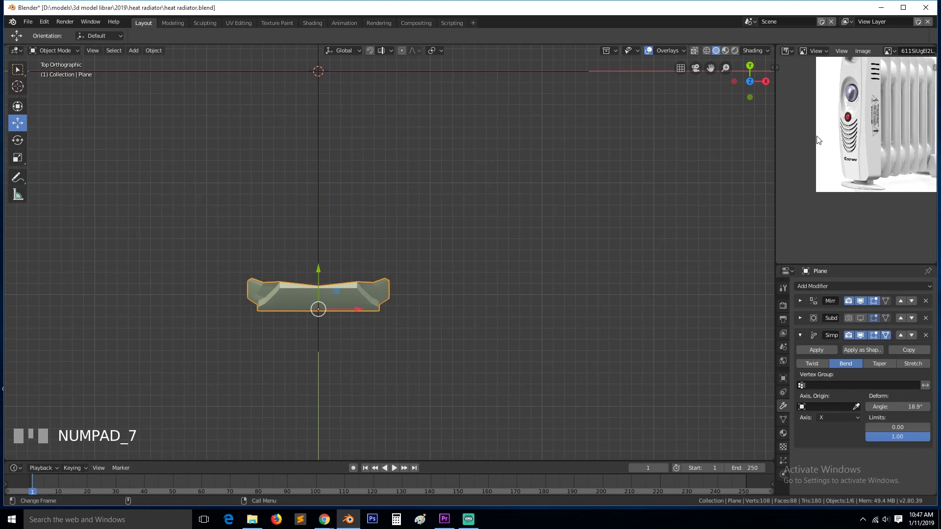
pyautogui.moveTo(817, 140); pyautogui.dragTo(815, 209, button='middle')
pyautogui.press('`')
pyautogui.scroll(5, 290, 323)
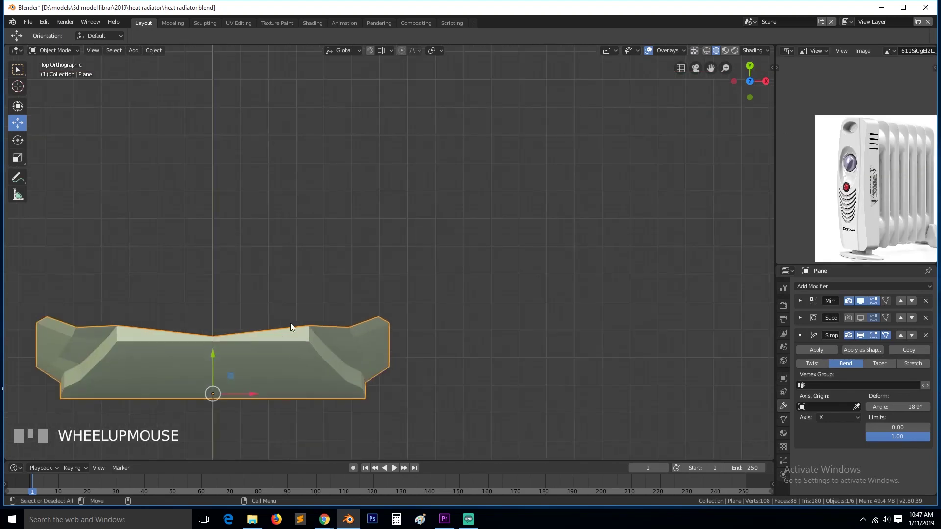
# - Circle-select the centre vertex of the panel's top edge in wireframe top view and move it along Y to flatten the edge
pyautogui.press('Tab')
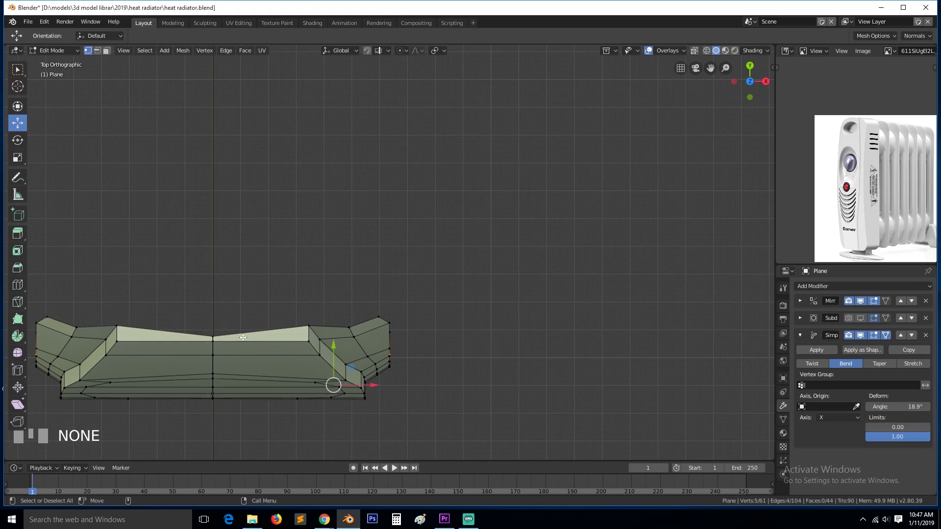
pyautogui.click(211, 329)
pyautogui.press('`')
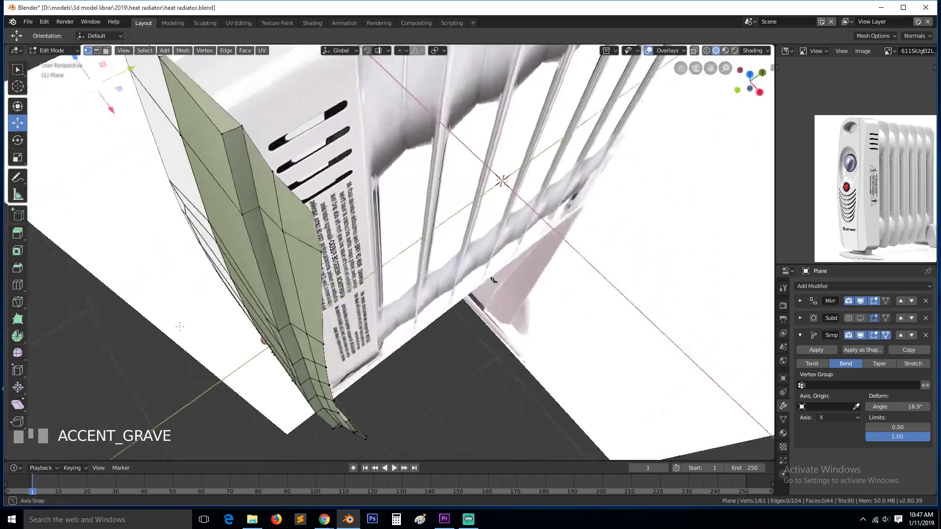
pyautogui.press('KP_7')
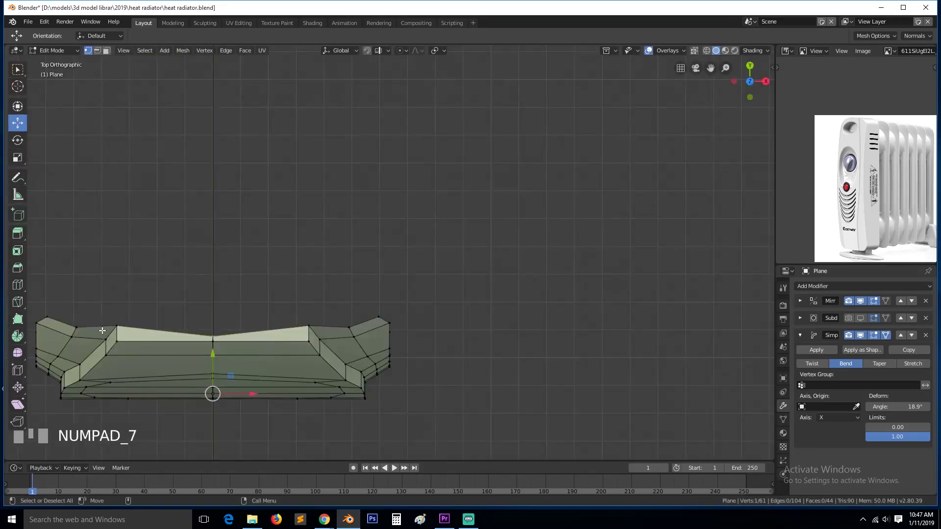
pyautogui.hotkey('alt', 'a')
pyautogui.press('c')
pyautogui.rightClick(216, 324)
pyautogui.press('z')
pyautogui.click(160, 324)
pyautogui.press('c')
pyautogui.click(213, 325)
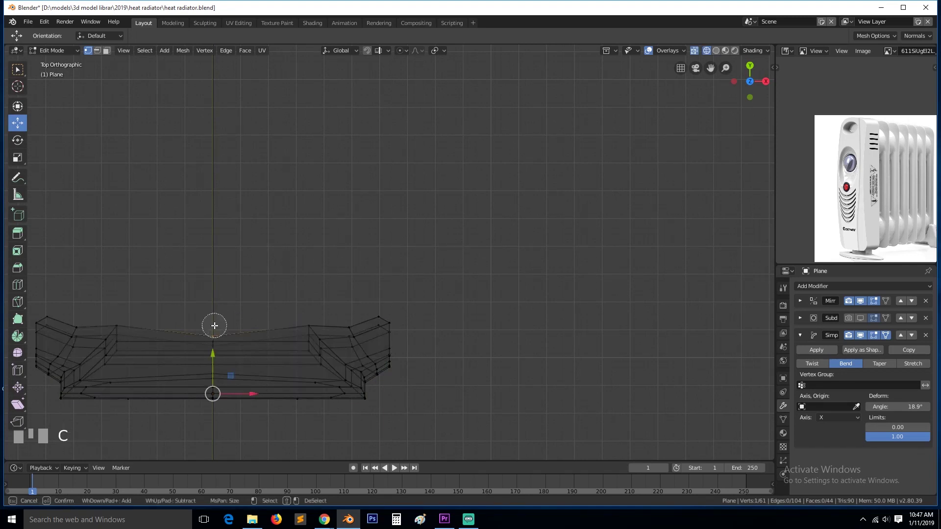
pyautogui.rightClick(212, 325)
pyautogui.moveTo(214, 351); pyautogui.dragTo(217, 343)
pyautogui.press('Tab')
pyautogui.hotkey('shift', 'z')
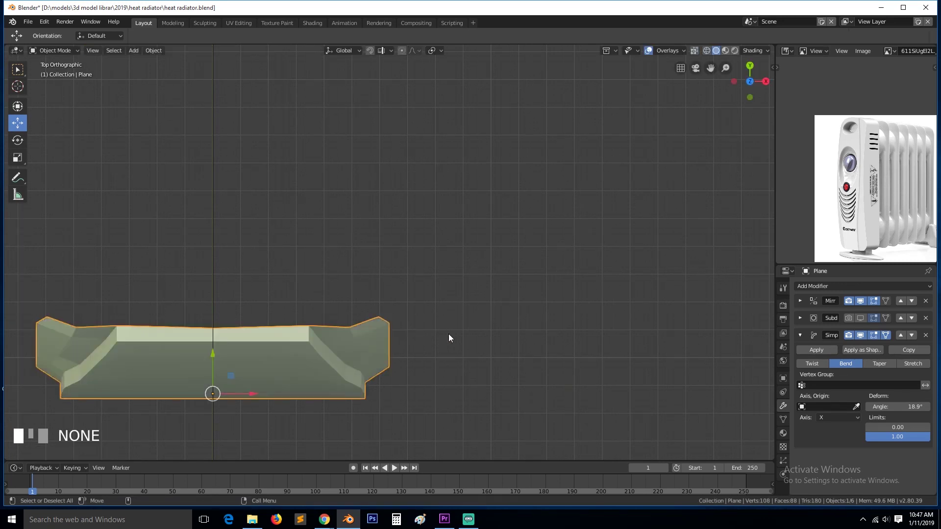
# - Duplicate the panel's Bend Simple Deform modifier and try the Y axis on the original one
pyautogui.click(918, 349)
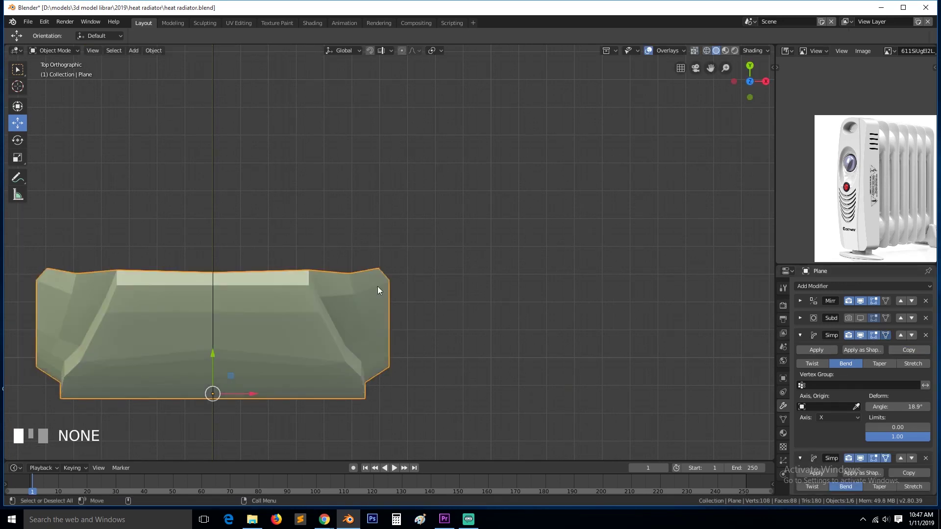
pyautogui.click(838, 417)
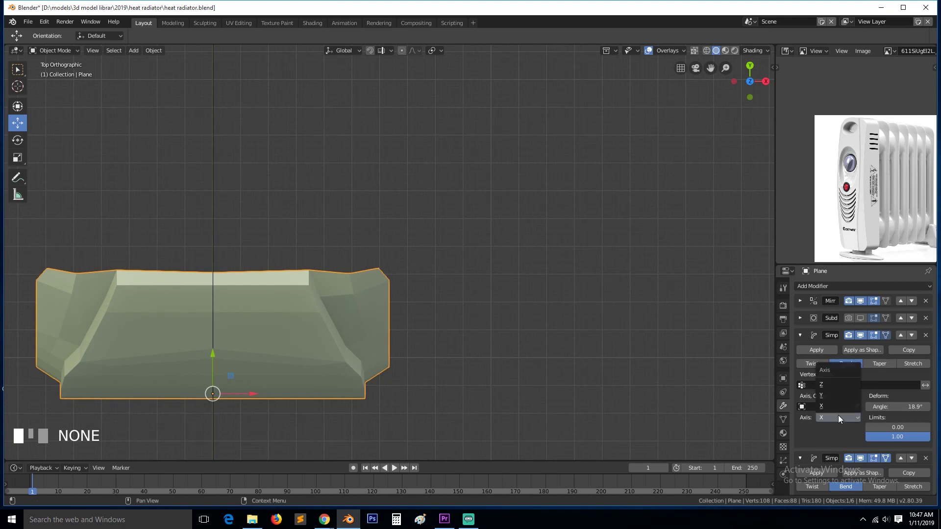
pyautogui.click(841, 396)
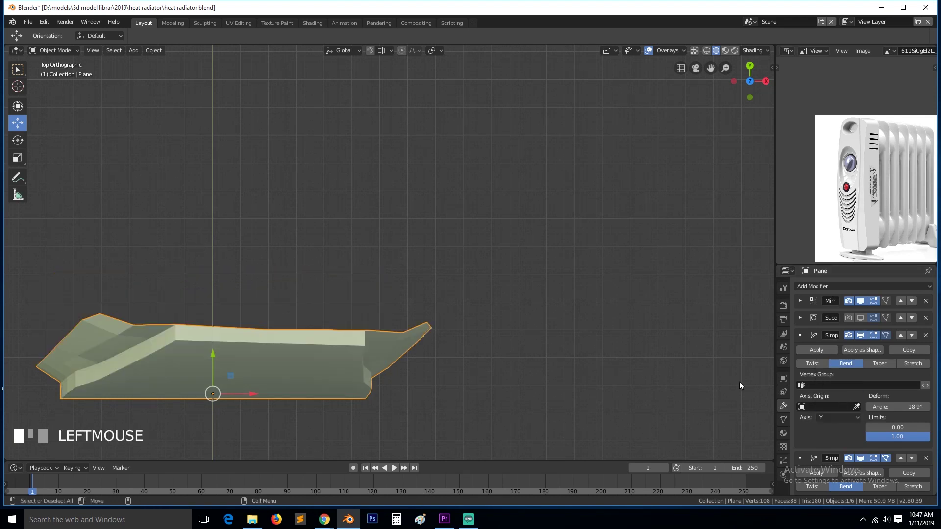
pyautogui.press('KP_1')
pyautogui.scroll(-5, 385, 310)
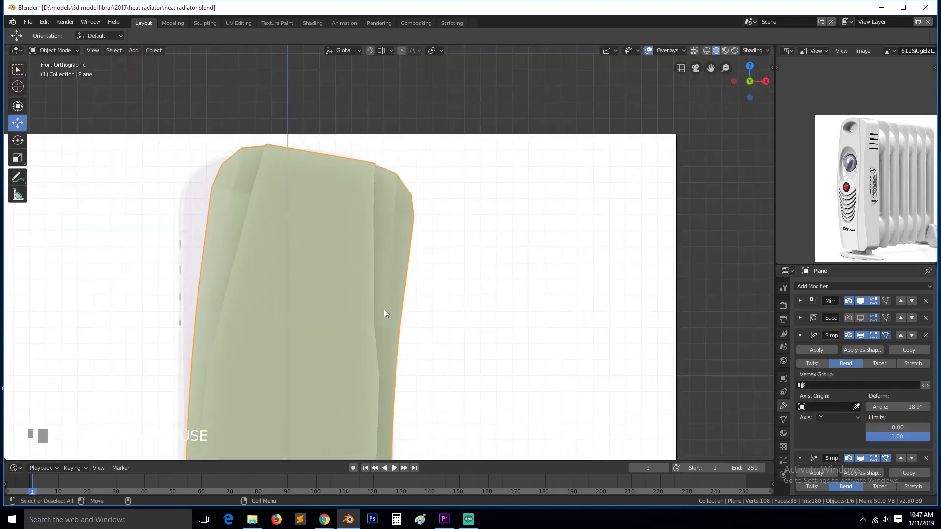
# - Set the bend axis of the first Simple Deform modifier to Z and check the panel's curve from above
pyautogui.click(846, 415)
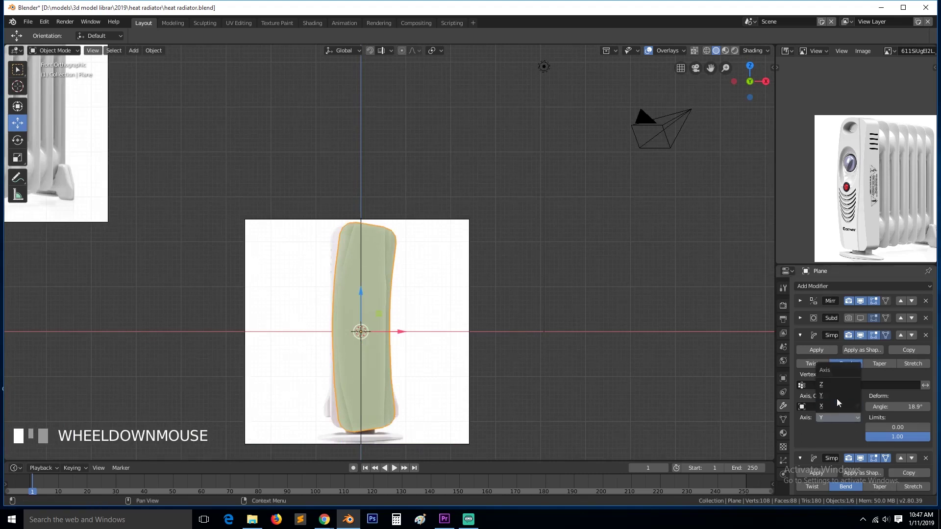
pyautogui.click(839, 386)
pyautogui.press('KP_4')
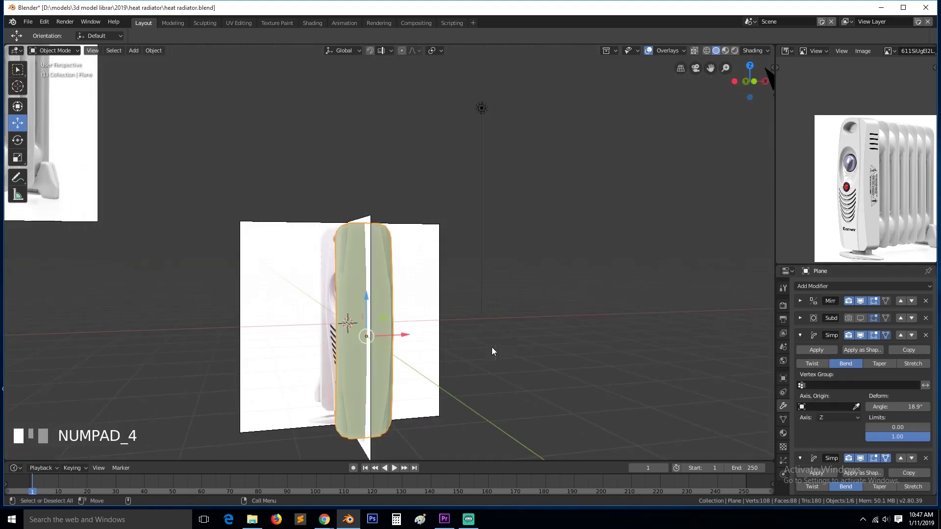
pyautogui.press('KP_7')
pyautogui.scroll(6, 383, 298)
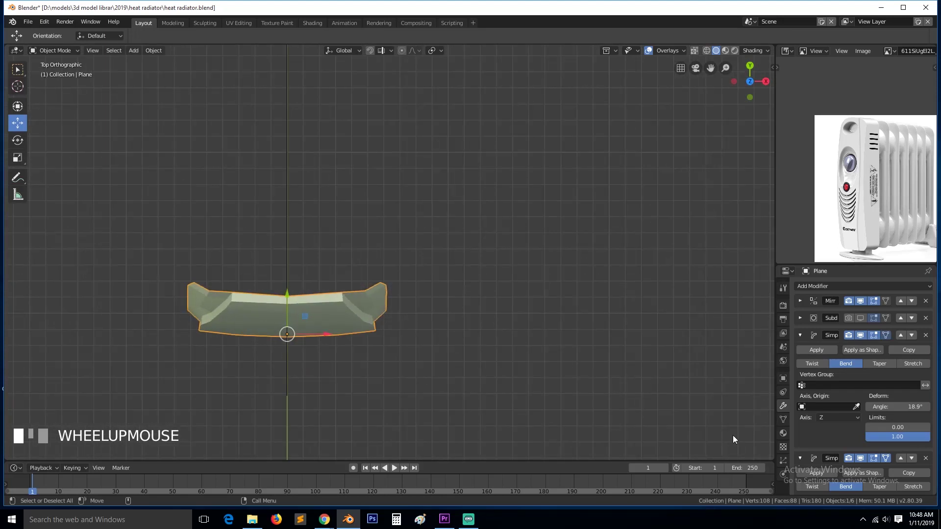
# - Set the bend angle of the Z-axis Simple Deform modifier to 32.2° and collapse both Simple Deform modifiers
pyautogui.moveTo(907, 407)
pyautogui.mouseDown()
pyautogui.moveTo(933, 406)
pyautogui.moveTo(914, 407)
pyautogui.mouseUp()
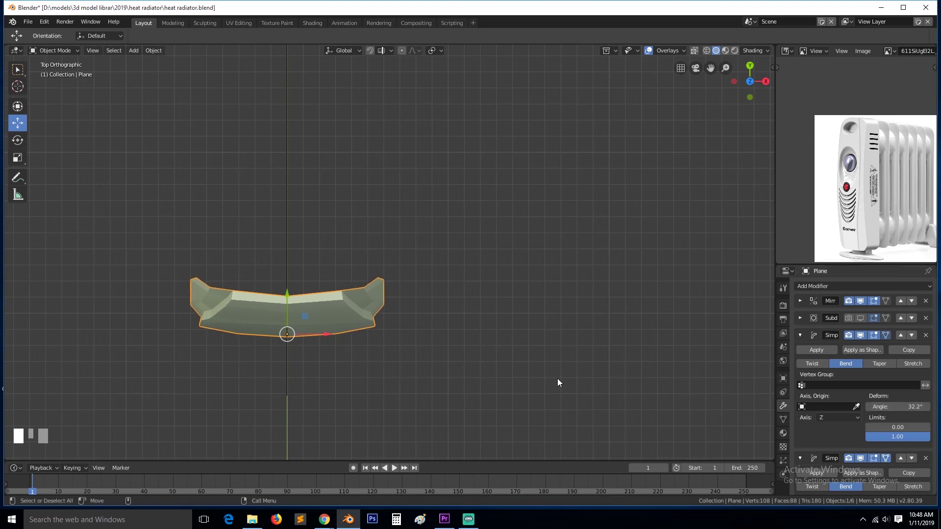
pyautogui.click(799, 336)
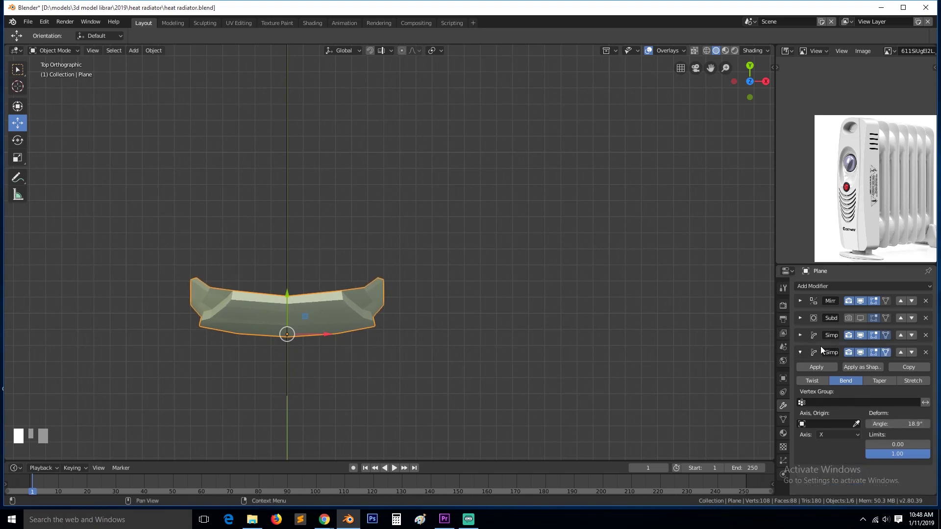
pyautogui.click(800, 353)
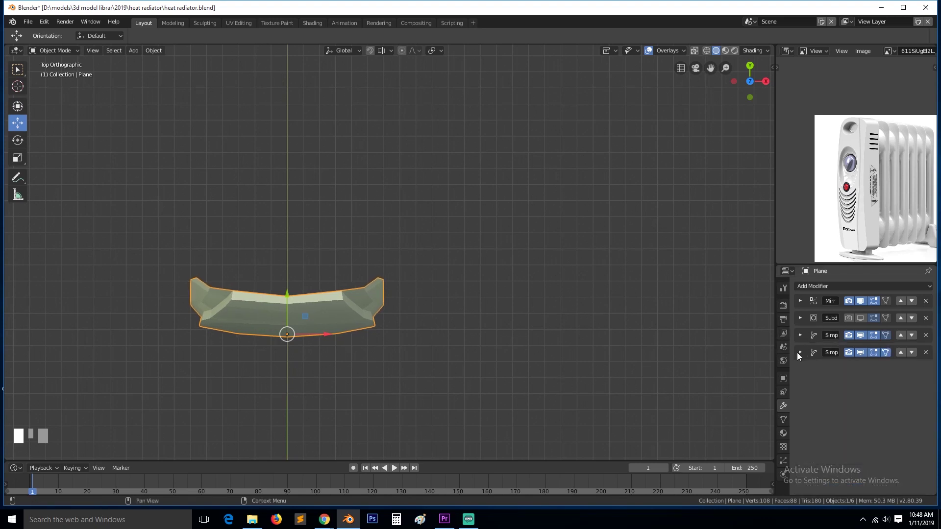
# - Place the Subdivision modifier last in the stack, enable it for render and viewport, and check the smoothed panel in perspective
pyautogui.click(912, 319)
pyautogui.click(912, 335)
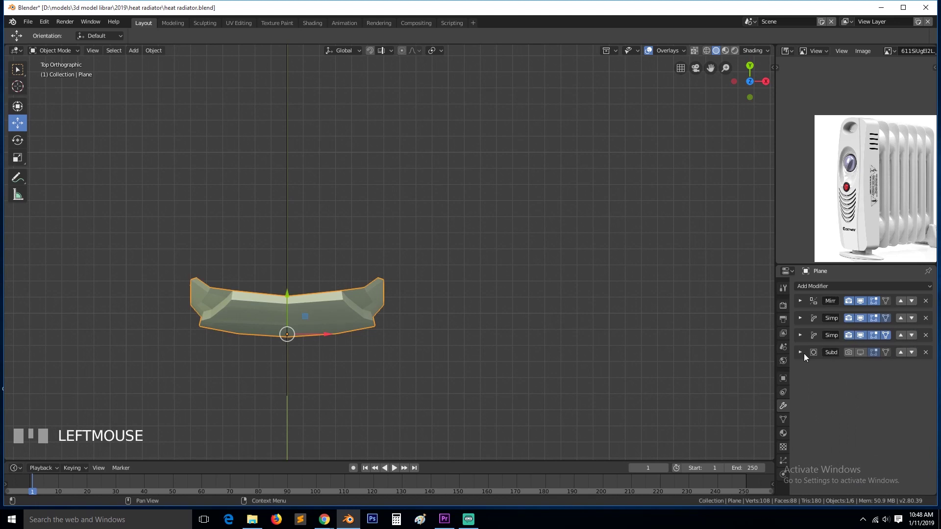
pyautogui.click(852, 354)
pyautogui.click(856, 354)
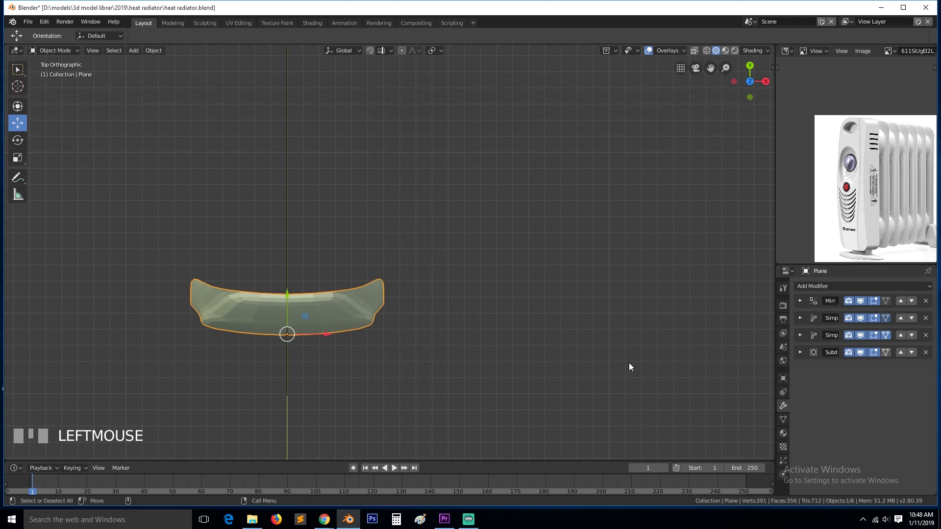
pyautogui.press('`')
pyautogui.moveTo(525, 279); pyautogui.dragTo(563, 274, button='middle')
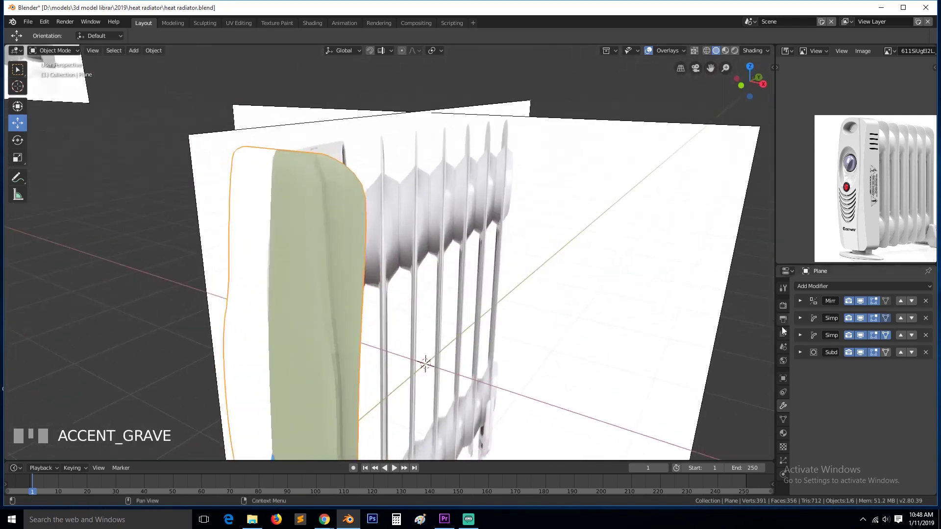
# - Disable the Subdivision modifier in the viewport and examine the panel's edges in Edit Mode with edge selection
pyautogui.click(860, 353)
pyautogui.press('Tab')
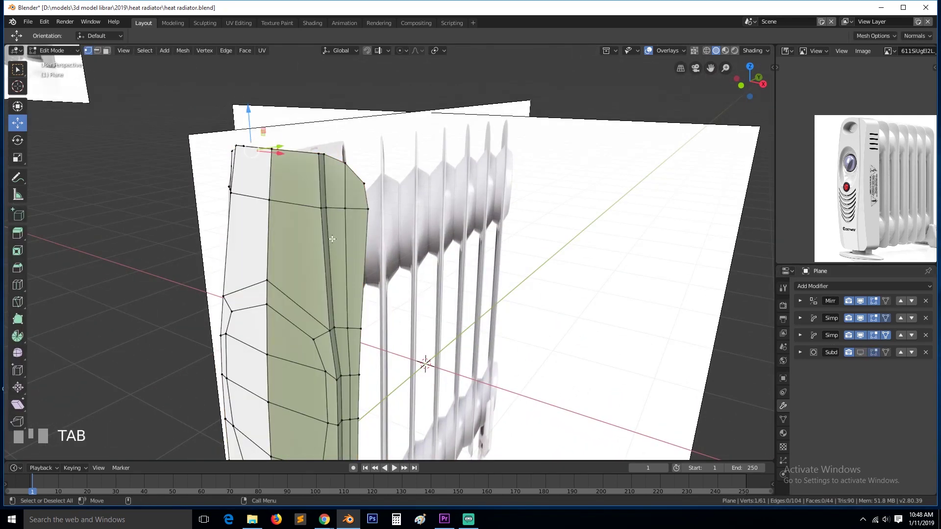
pyautogui.scroll(5, 238, 120)
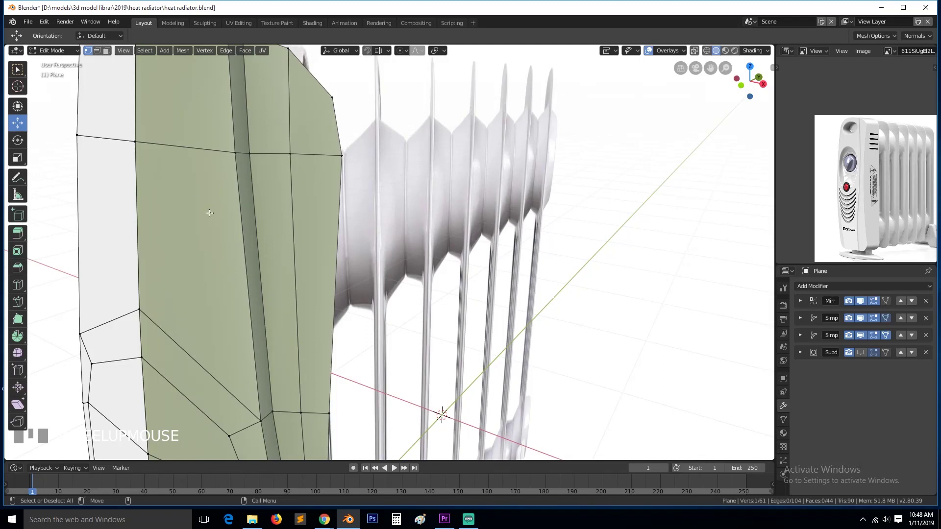
pyautogui.scroll(-5, 210, 213)
pyautogui.press('2')
pyautogui.click(346, 250)
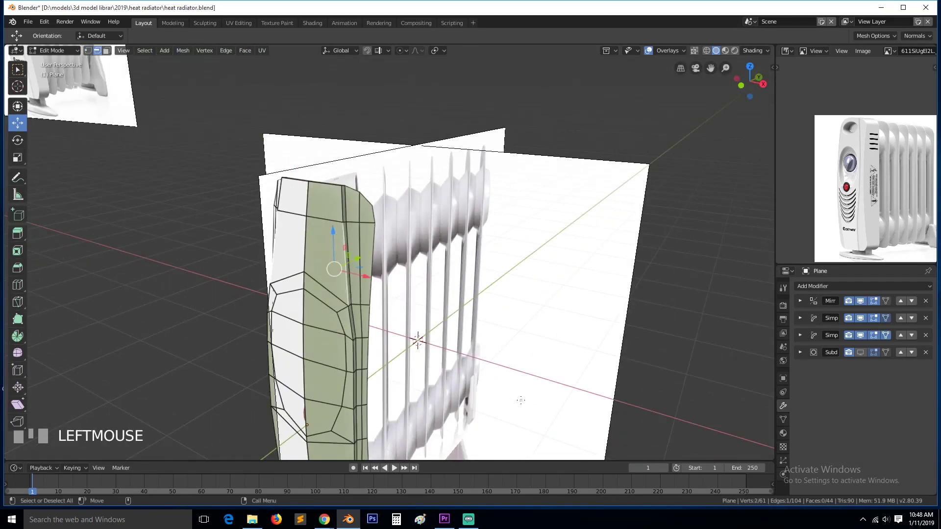
pyautogui.hotkey('alt', 'Tab')
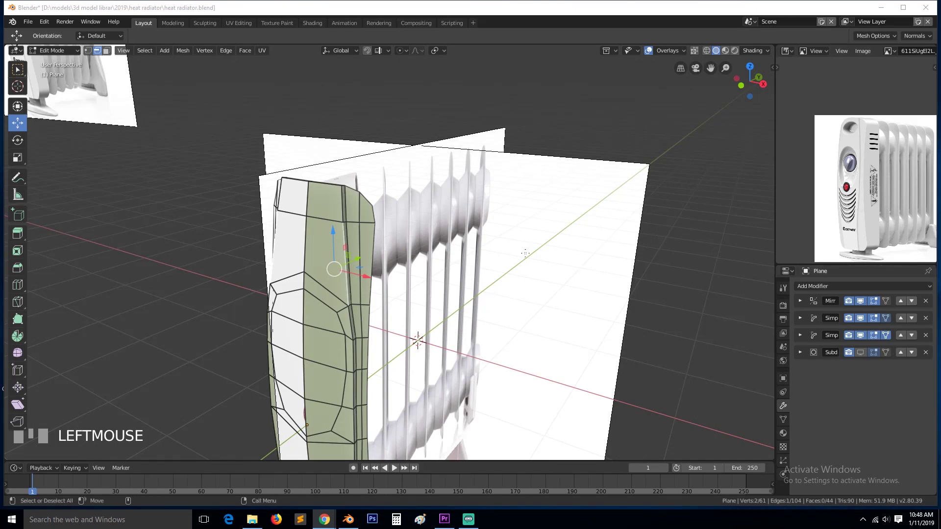
pyautogui.scroll(2, 525, 253)
pyautogui.click(505, 261)
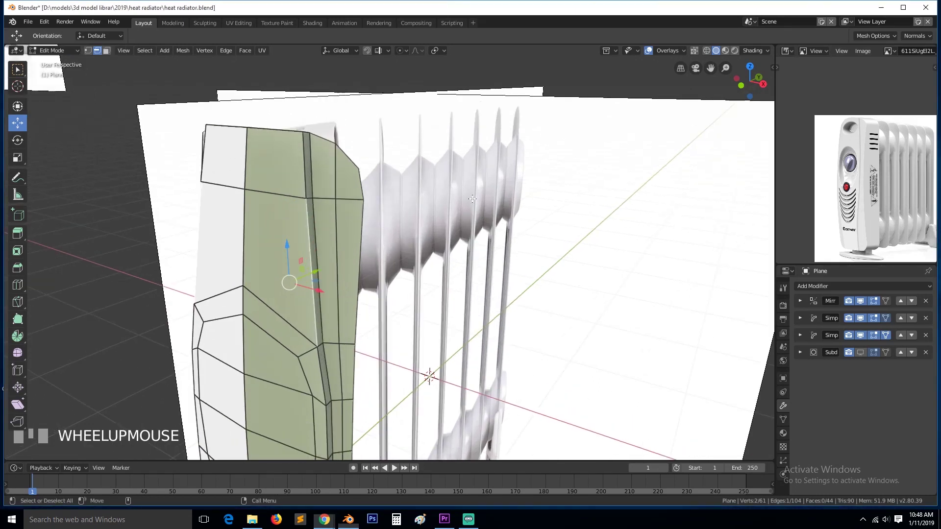
# - Add a vertical loop cut in front view between the panel's centre line and the recess's side edge, slid slightly off the middle
pyautogui.press('KP_1')
pyautogui.scroll(3, 846, 177)
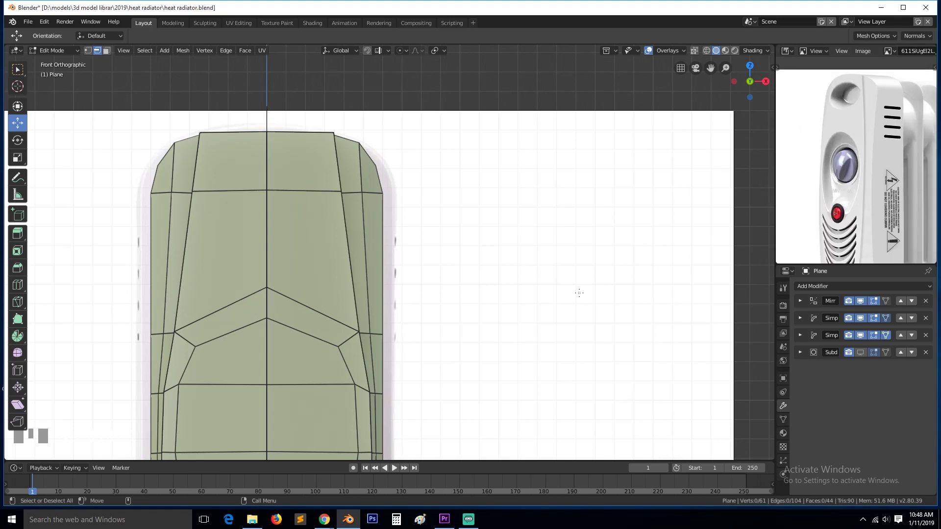
pyautogui.scroll(-2, 376, 321)
pyautogui.click(336, 321)
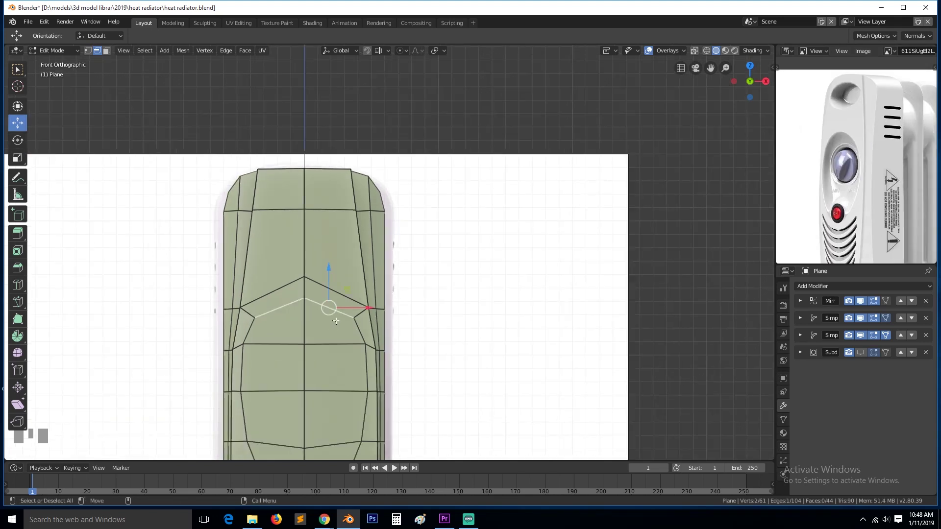
pyautogui.press('KP_Decimal')
pyautogui.scroll(-3, 341, 326)
pyautogui.press('1')
pyautogui.scroll(-2, 369, 311)
pyautogui.hotkey('alt', 'a')
pyautogui.scroll(-4, 370, 311)
pyautogui.scroll(4, 372, 325)
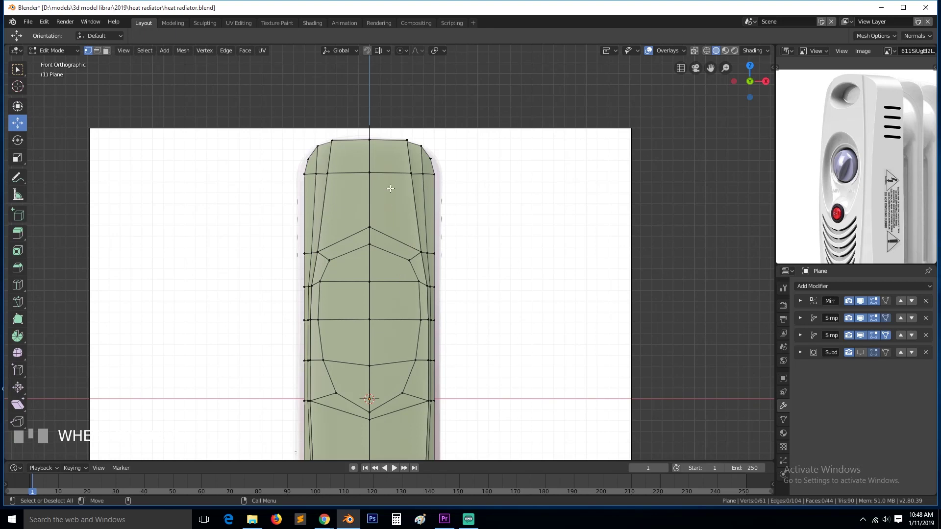
pyautogui.hotkey('ctrl', 'r')
pyautogui.click(387, 144)
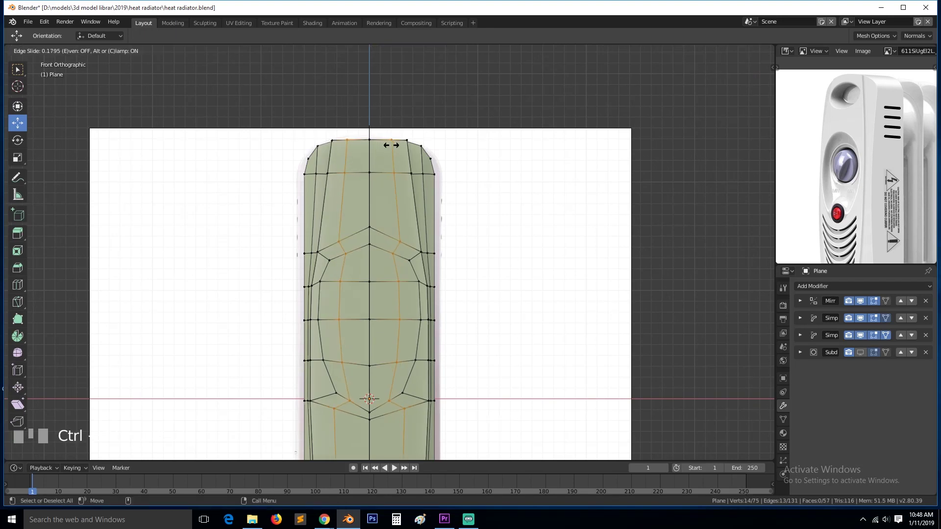
pyautogui.click(393, 146)
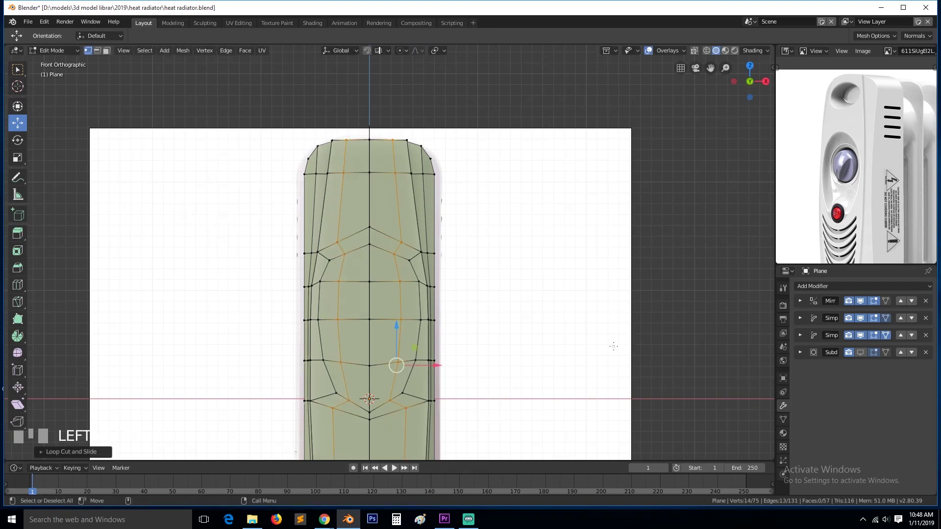
# - Move the new loop's two vertices at the top of the knob recess upward to round its arch
pyautogui.scroll(3, 613, 346)
pyautogui.click(407, 239)
pyautogui.keyDown('shift'); pyautogui.click(397, 255); pyautogui.keyUp('shift')
pyautogui.press('g')
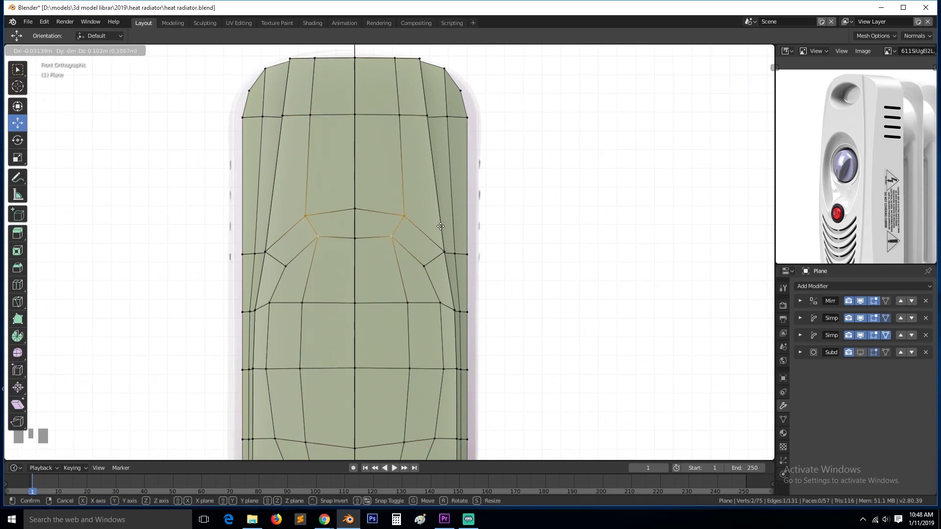
pyautogui.click(440, 227)
pyautogui.click(393, 240)
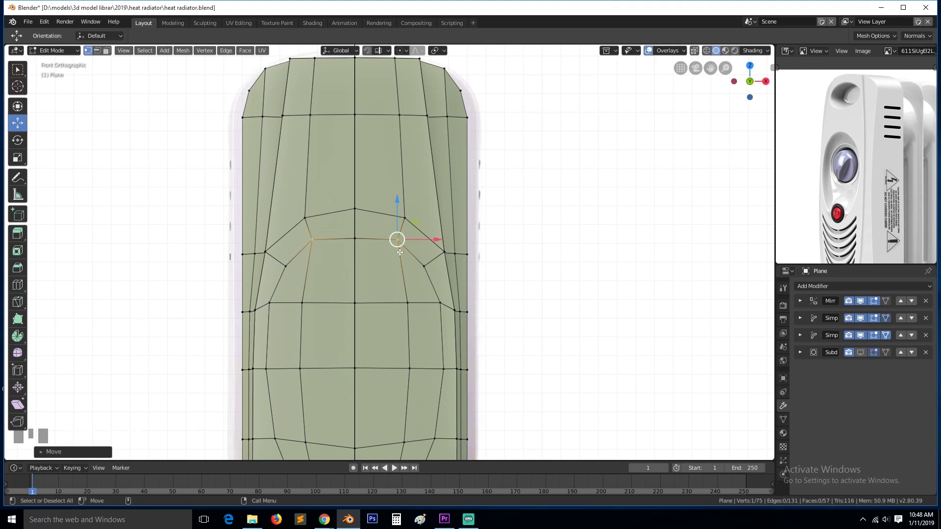
pyautogui.scroll(-2, 395, 401)
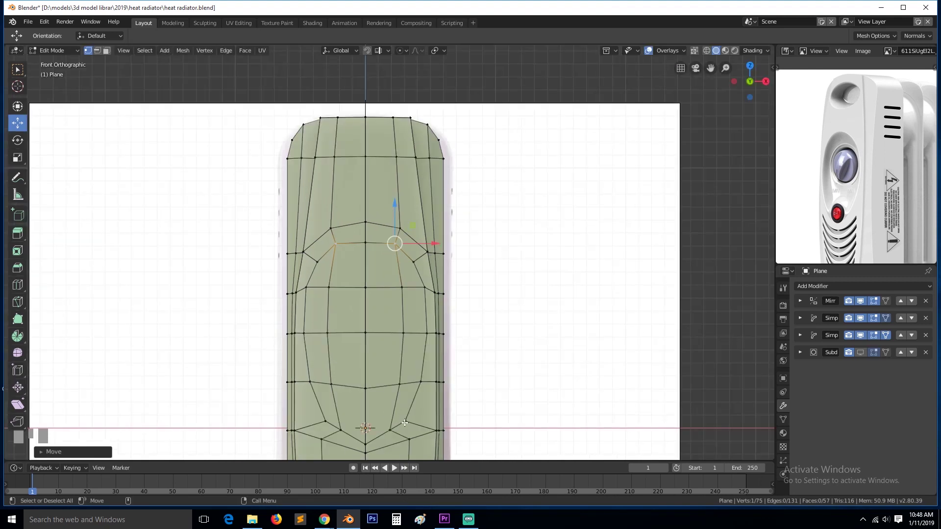
# - Move the outer vertex at the lower end of the recess outline to refine its curve
pyautogui.click(404, 420)
pyautogui.press('KP_Decimal')
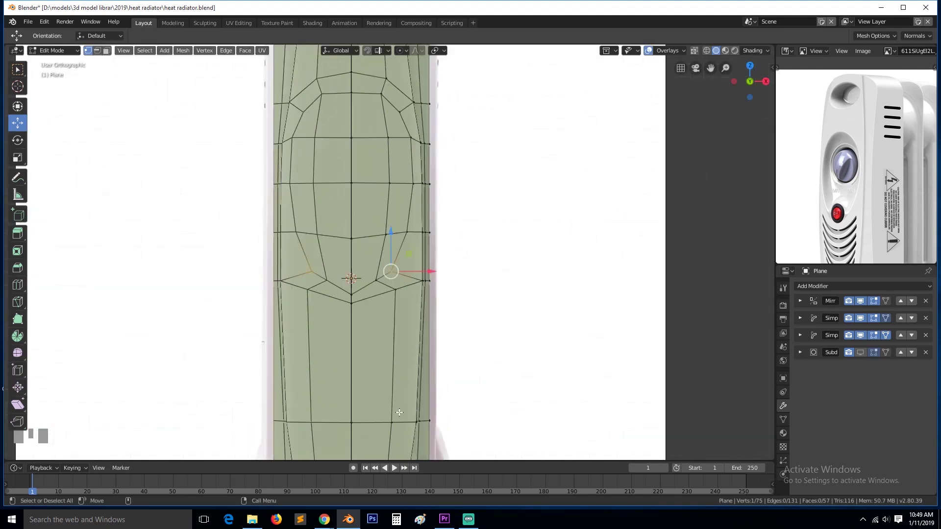
pyautogui.scroll(4, 423, 320)
pyautogui.press('g')
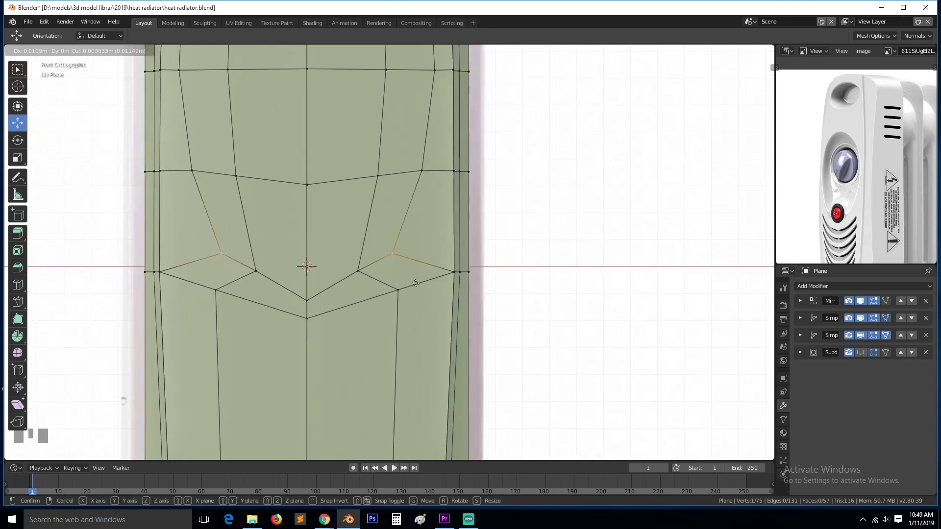
pyautogui.click(413, 274)
# - Reshape the recess outline around the red button in wireframe by moving its inner vertices and sliding the outer vertex up its edge
pyautogui.click(359, 272)
pyautogui.click(295, 297)
pyautogui.hotkey('shift', 'z')
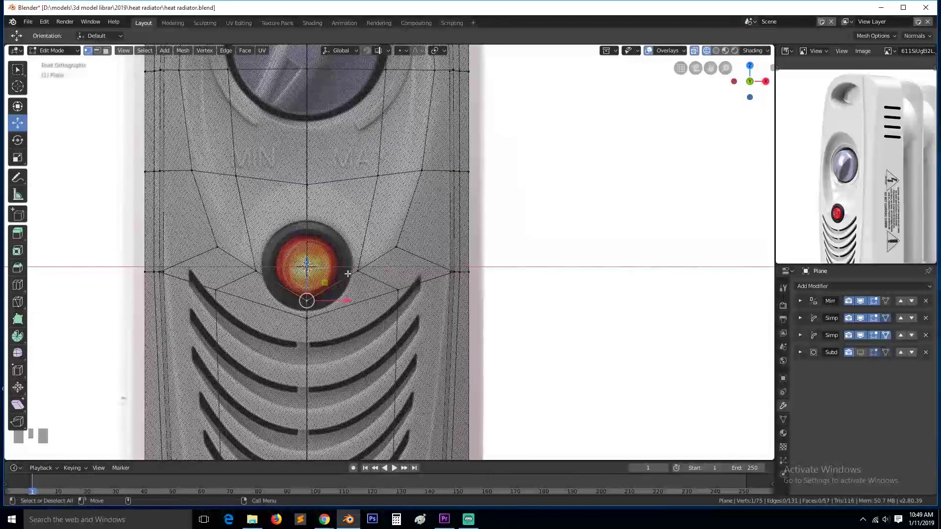
pyautogui.press('g')
pyautogui.click(378, 277)
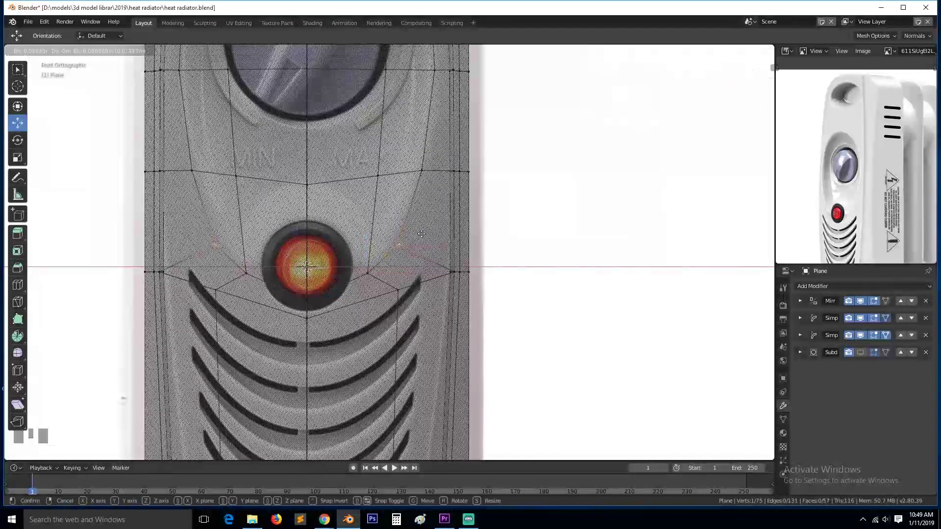
pyautogui.scroll(-2, 423, 224)
pyautogui.press('g')
pyautogui.press('g')
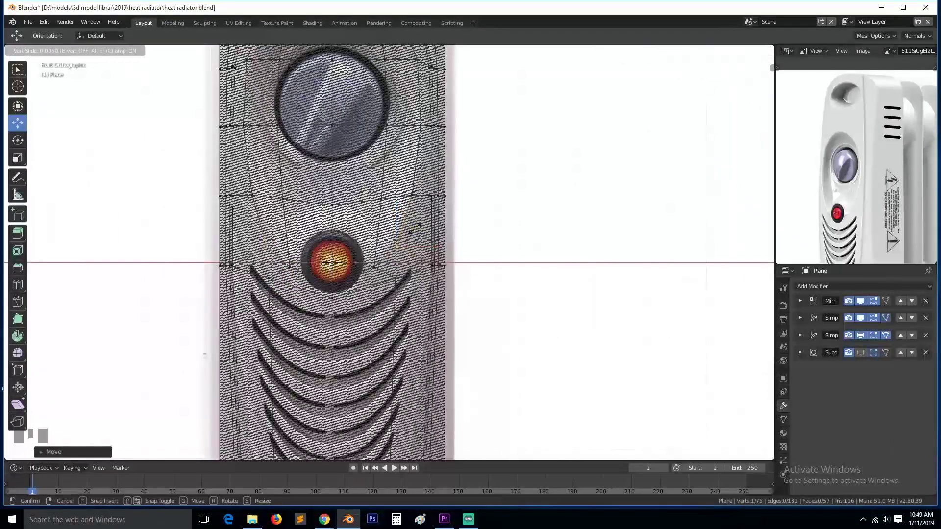
pyautogui.click(412, 243)
# - Slide the centre and loop vertices below the red button down their edges to round the recess's lower outline
pyautogui.click(395, 278)
pyautogui.press('g')
pyautogui.press('g')
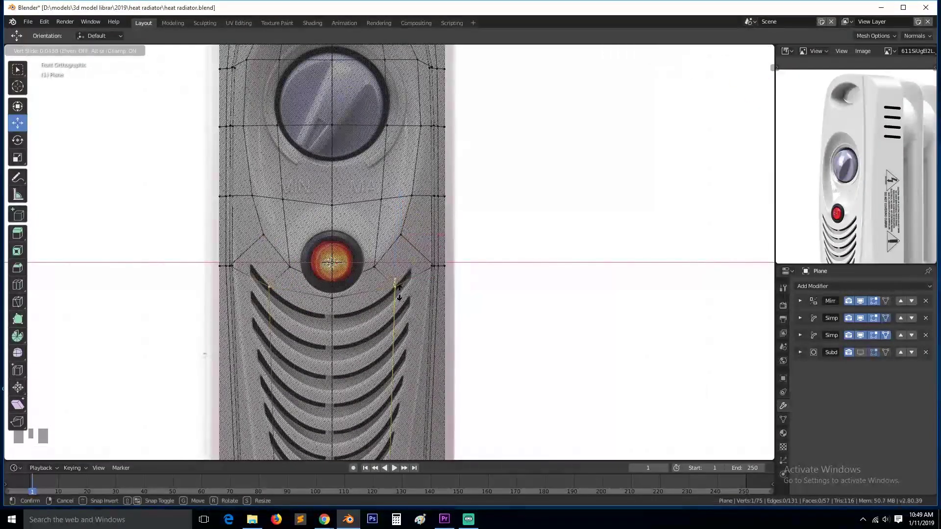
pyautogui.click(399, 293)
pyautogui.click(327, 303)
pyautogui.press('g')
pyautogui.press('g')
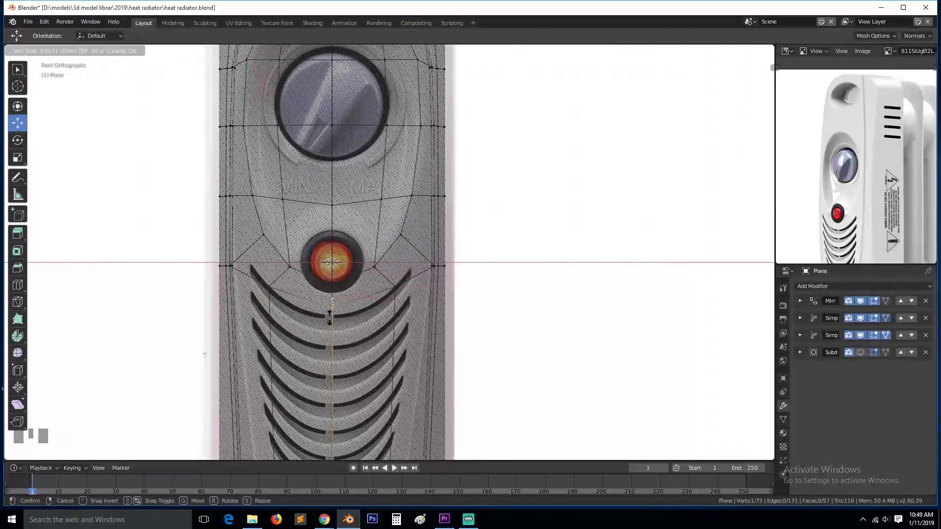
pyautogui.click(329, 315)
pyautogui.click(392, 294)
pyautogui.press('g')
pyautogui.press('g')
pyautogui.click(393, 300)
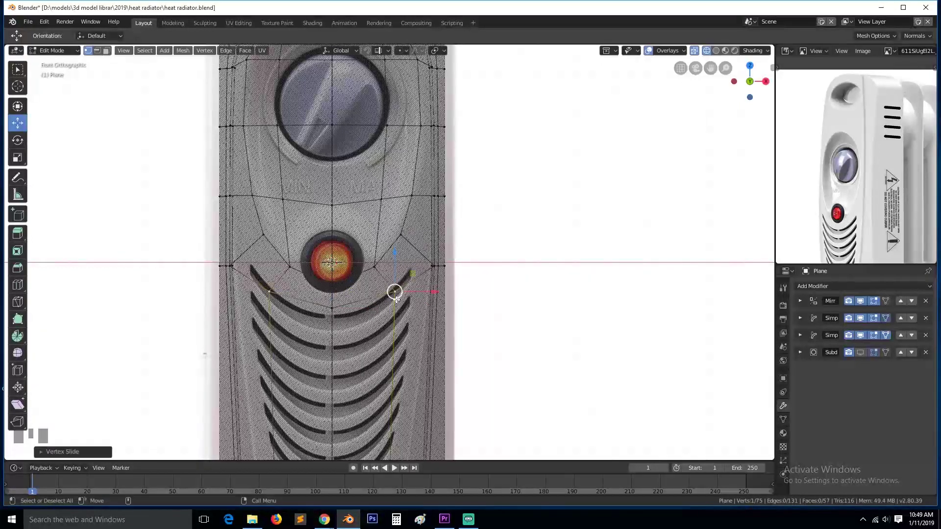
# - Examine the panel's curve against the reference in solid shading from perspective and the right side
pyautogui.scroll(-3, 401, 301)
pyautogui.press('Tab')
pyautogui.press('z')
pyautogui.click(513, 306)
pyautogui.moveTo(567, 306); pyautogui.dragTo(455, 309, button='middle')
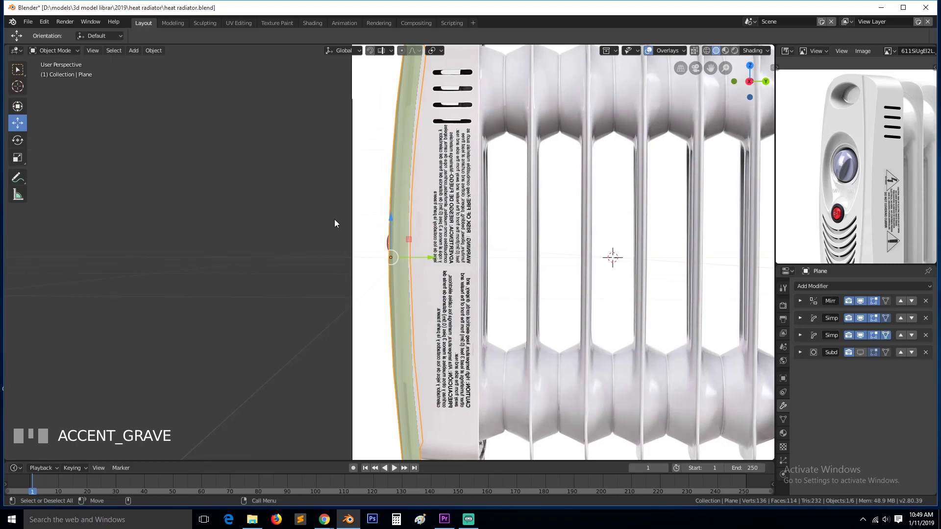
pyautogui.press('KP_3')
pyautogui.press('Tab')
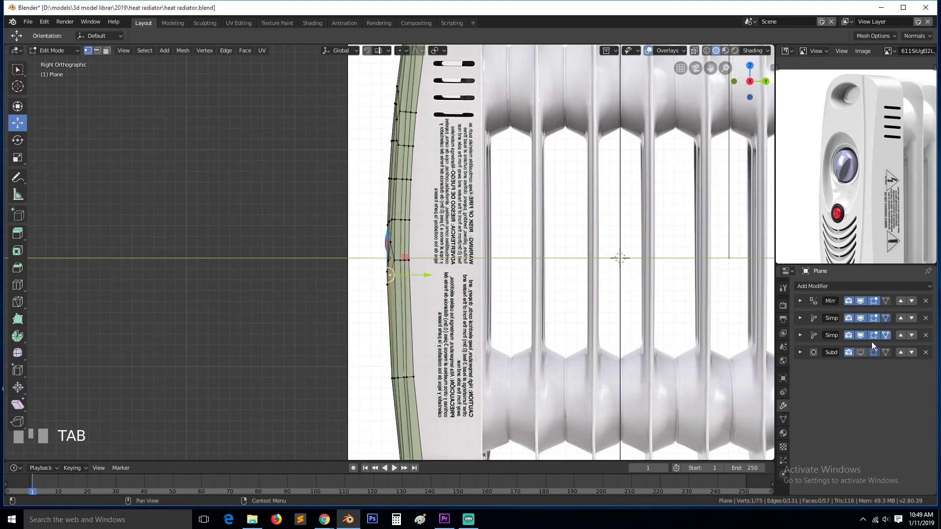
pyautogui.press('Tab')
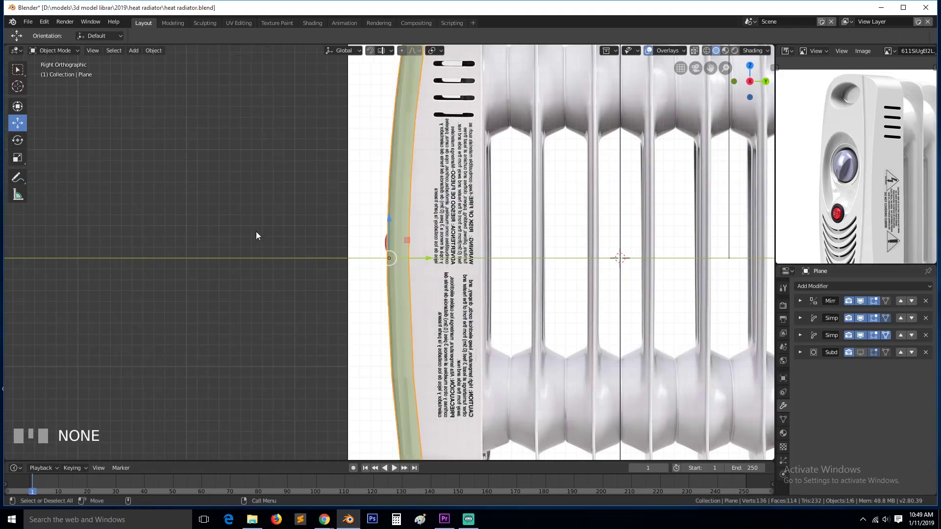
# - Turn off both Simple Deform modifiers in the viewport and inspect the unbent panel mesh in Edit Mode
pyautogui.click(860, 335)
pyautogui.click(860, 318)
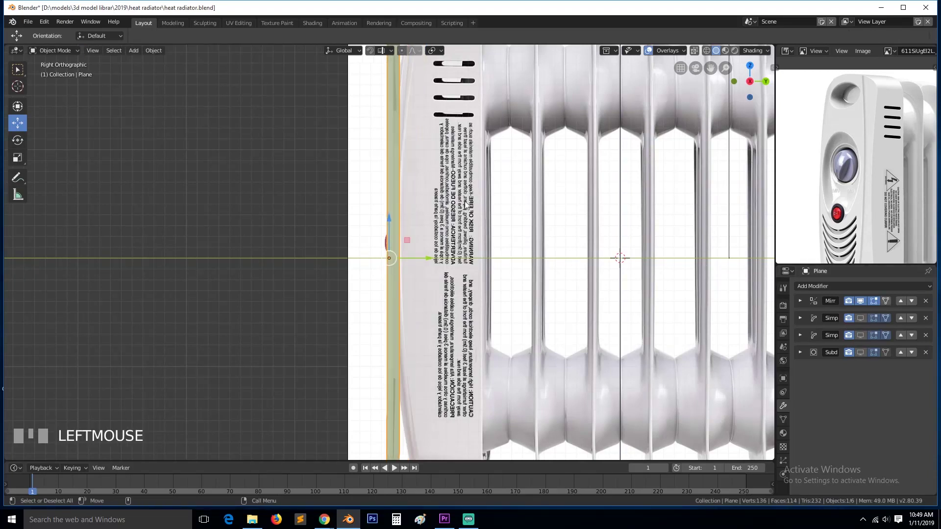
pyautogui.scroll(-5, 417, 128)
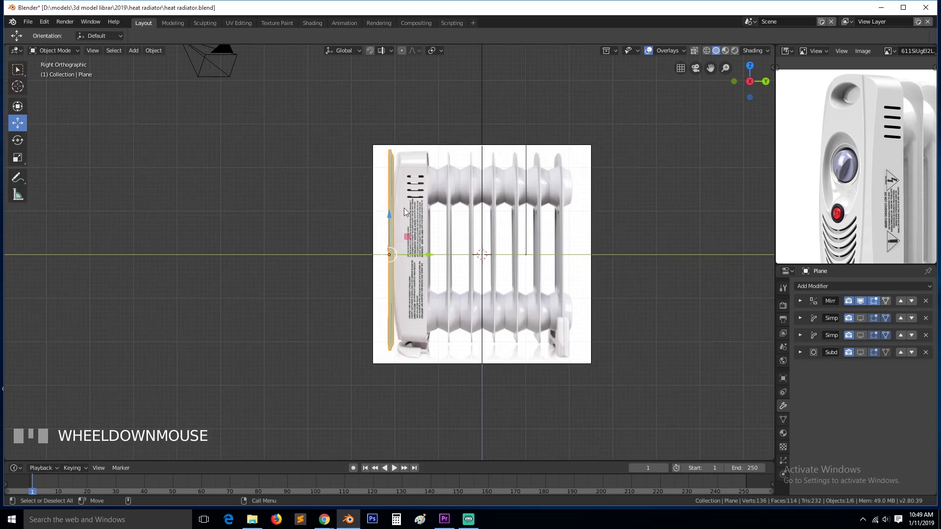
pyautogui.scroll(4, 384, 284)
pyautogui.press('Tab')
pyautogui.hotkey('shift', '`')
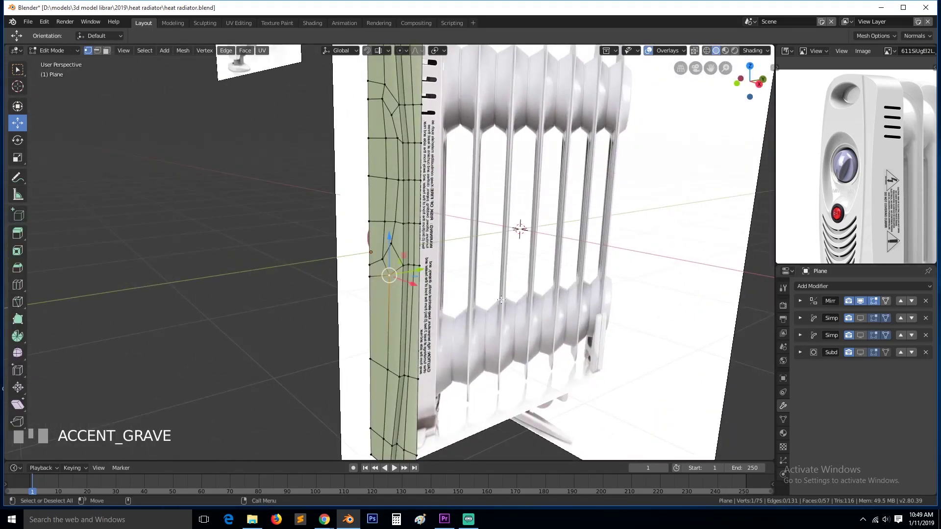
# - Show the right side view in wireframe and try to shift the selected vertex along Y, undoing the attempt
pyautogui.press('KP_3')
pyautogui.press('z')
pyautogui.click(347, 279)
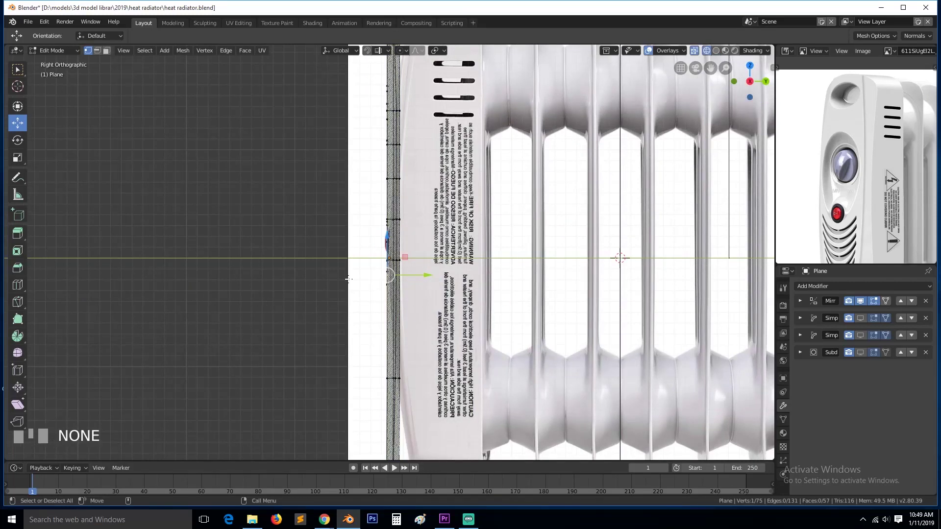
pyautogui.moveTo(404, 278); pyautogui.dragTo(437, 270)
pyautogui.hotkey('ctrl', 'z')
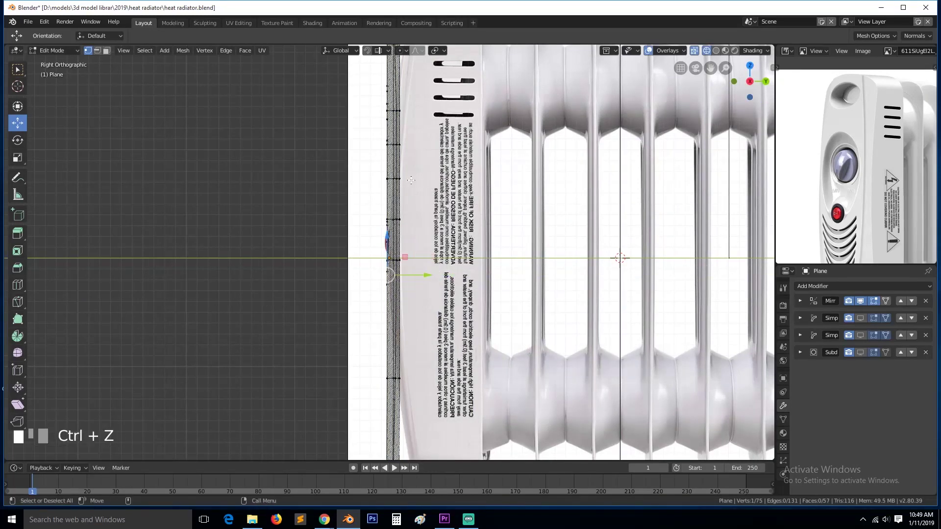
# - Turn both Simple Deform modifiers back on in the viewport and inspect the bent panel mesh in solid shading
pyautogui.click(861, 318)
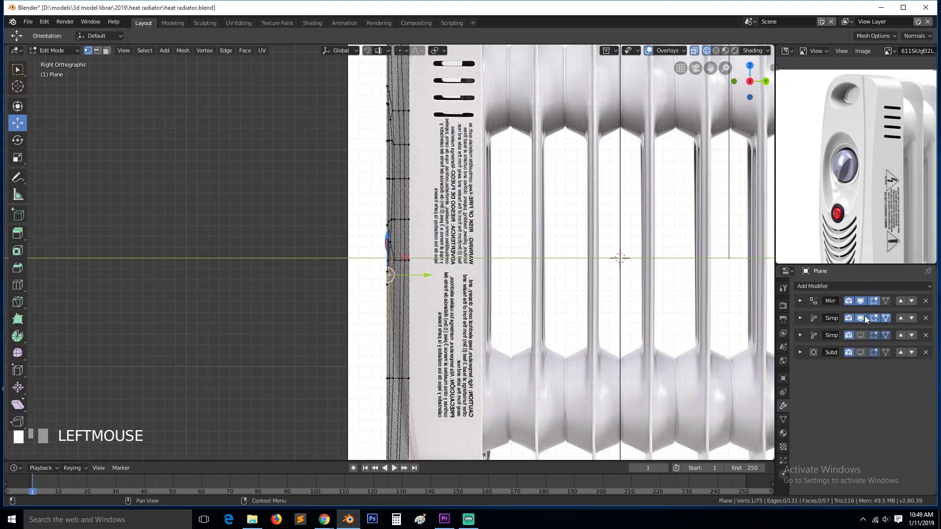
pyautogui.click(860, 335)
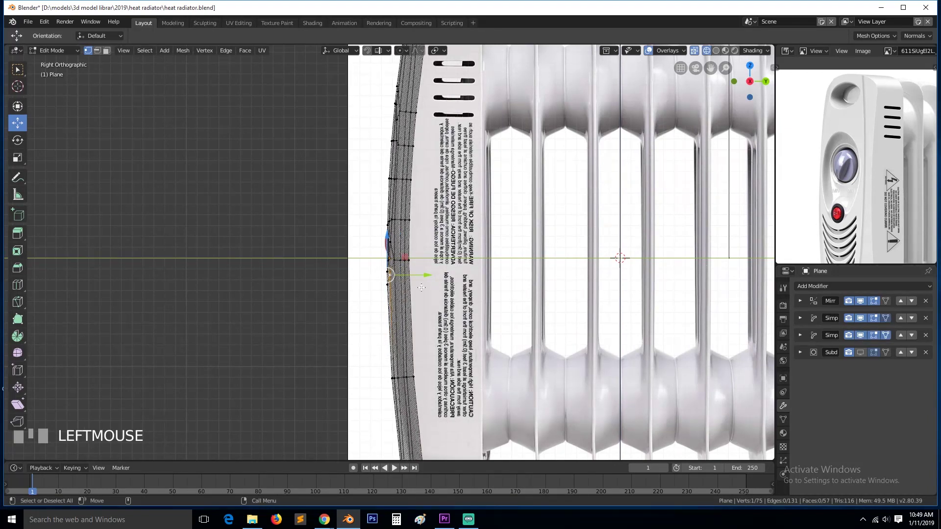
pyautogui.press('z')
pyautogui.press('`')
pyautogui.press('Tab')
pyautogui.press('`')
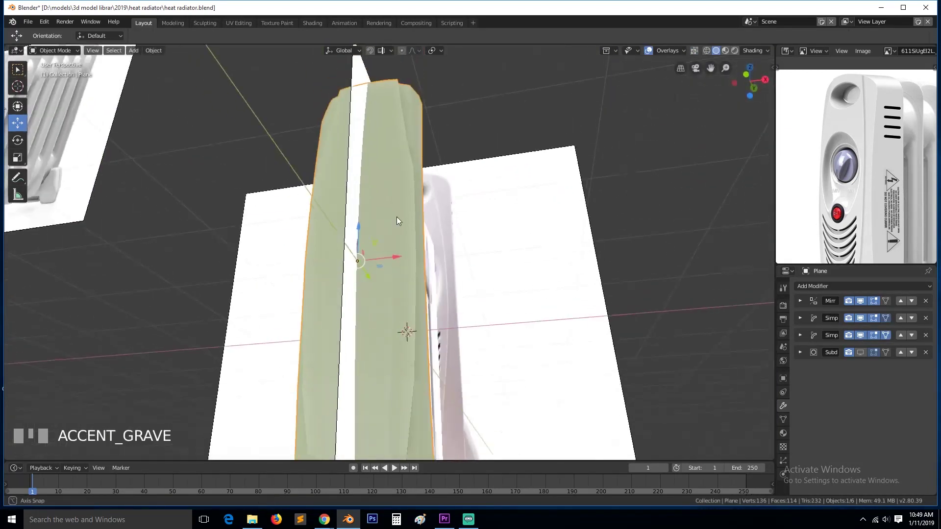
pyautogui.moveTo(397, 220); pyautogui.dragTo(390, 230, button='middle')
pyautogui.press('Tab')
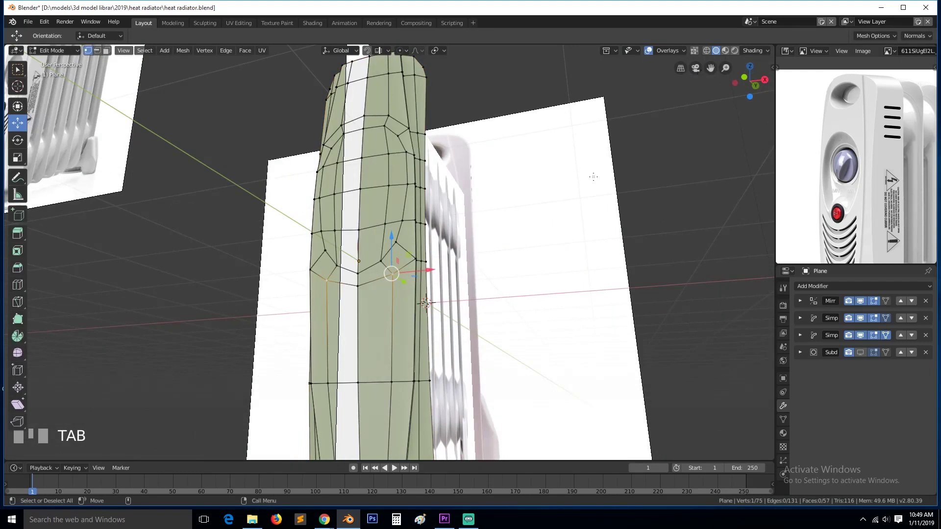
# - In front wireframe view, reposition the loop vertices at the upper curve of the knob recess to follow the reference outline
pyautogui.press('KP_1')
pyautogui.moveTo(710, 68); pyautogui.dragTo(753, 154)
pyautogui.scroll(4, 522, 296)
pyautogui.scroll(-1, 521, 297)
pyautogui.click(408, 435)
pyautogui.hotkey('shift', 'z')
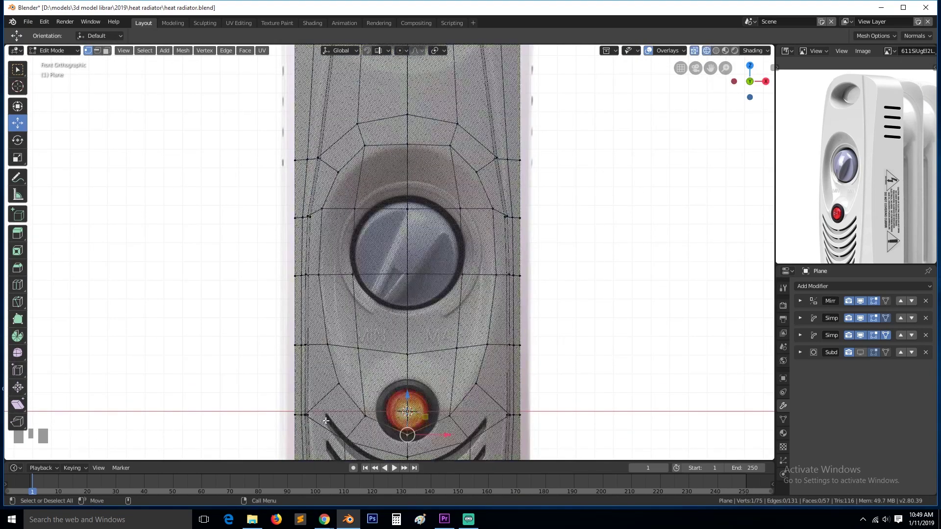
pyautogui.moveTo(402, 398); pyautogui.dragTo(403, 396)
pyautogui.click(449, 145)
pyautogui.press('g')
pyautogui.click(479, 200)
pyautogui.click(478, 190)
pyautogui.press('g')
pyautogui.click(473, 197)
# - Adjust the two outer loop vertices beside the knob to match the recess's side outline in the reference
pyautogui.click(493, 212)
pyautogui.press('g')
pyautogui.click(489, 214)
pyautogui.click(505, 274)
pyautogui.press('g')
pyautogui.click(483, 280)
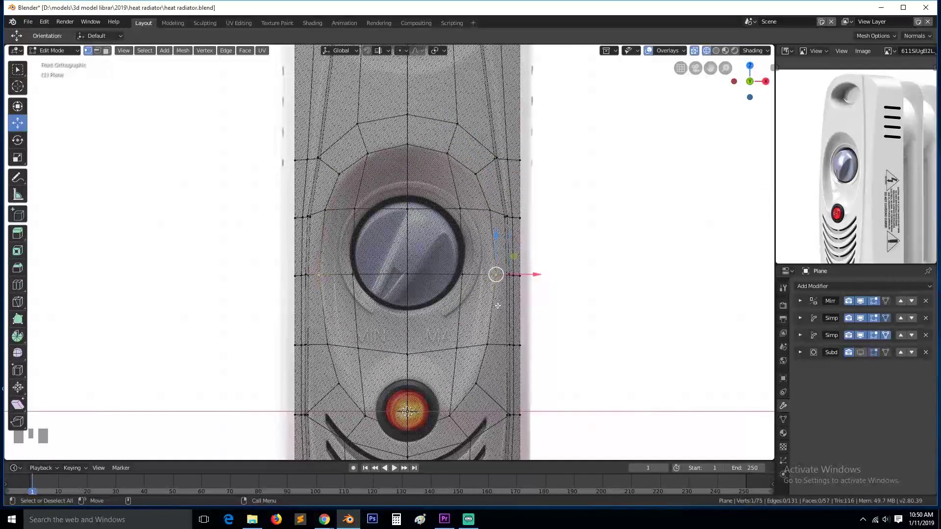
# - Save the file and show the panel in Object Mode with solid shading
pyautogui.press('z')
pyautogui.click(515, 382)
pyautogui.scroll(-2, 507, 372)
pyautogui.hotkey('ctrl', 's')
pyautogui.press('Tab')
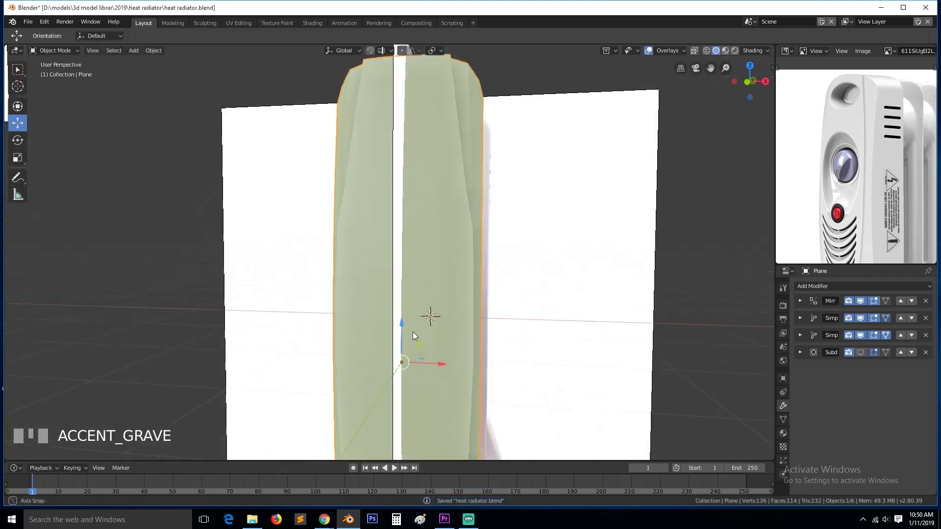